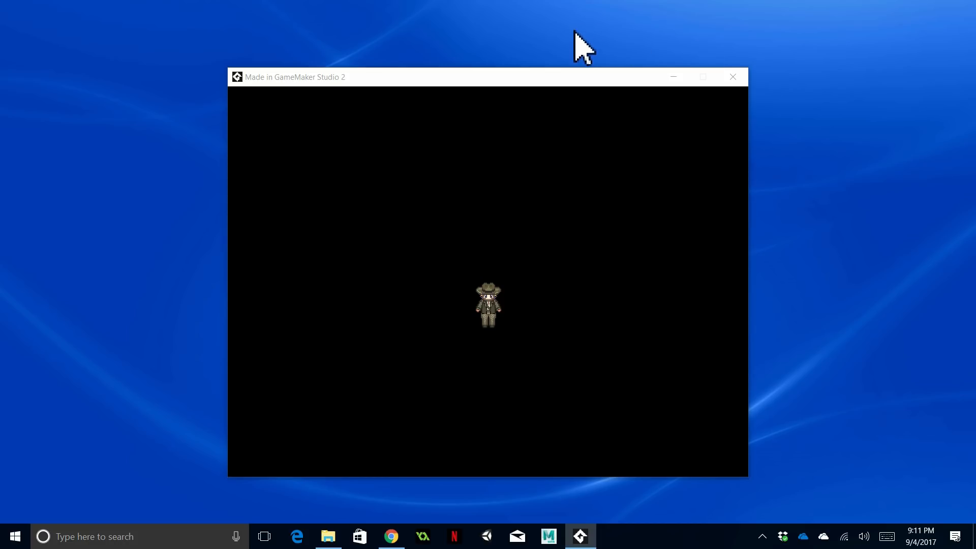
Test walking the character up, down, left and right in the running game, and put the game window away.
{"action": "left_click", "coordinate": [554, 73]}
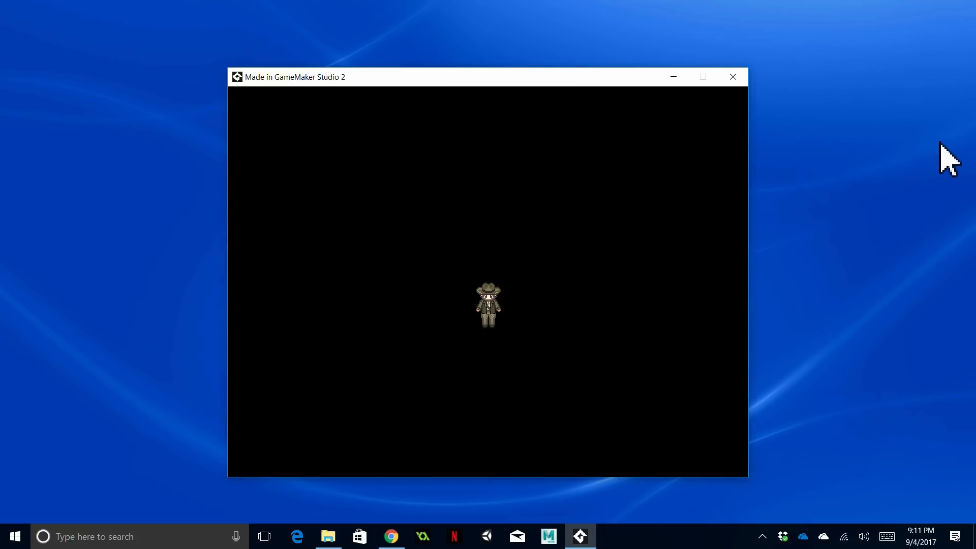
{"action": "key", "text": "Up"}
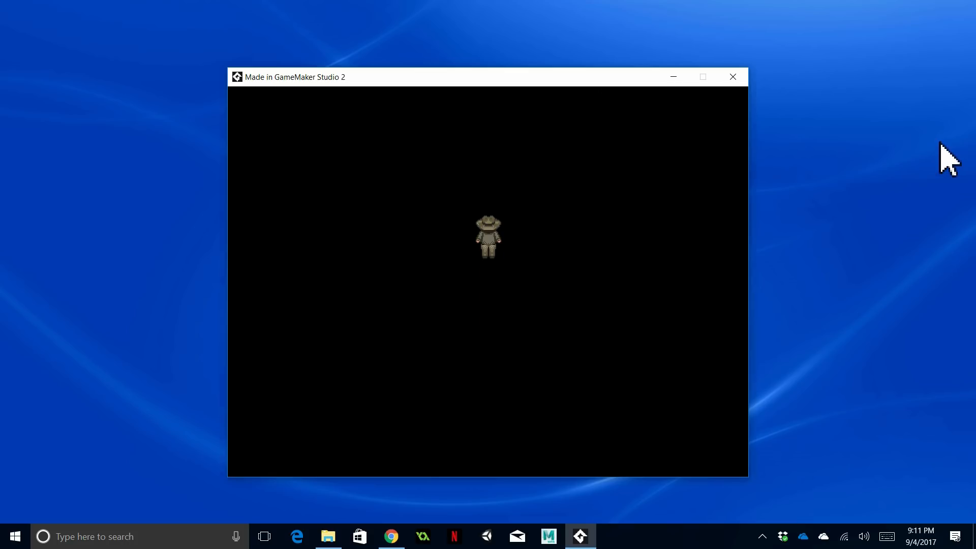
{"action": "key", "text": "Down"}
{"action": "key", "text": "Left"}
{"action": "key", "text": "Right"}
{"action": "key", "text": "Down"}
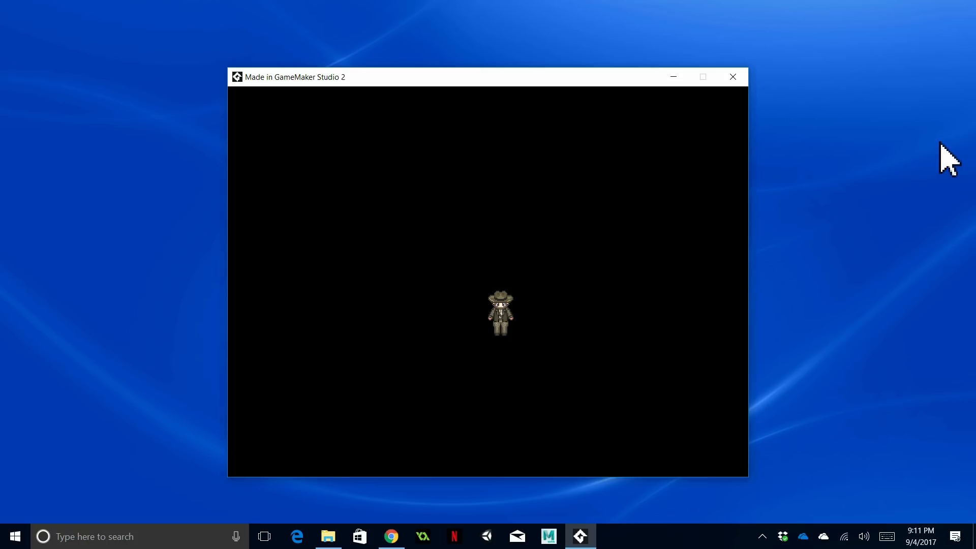
{"action": "left_click_drag", "start_coordinate": [612, 78], "coordinate": [655, 0]}
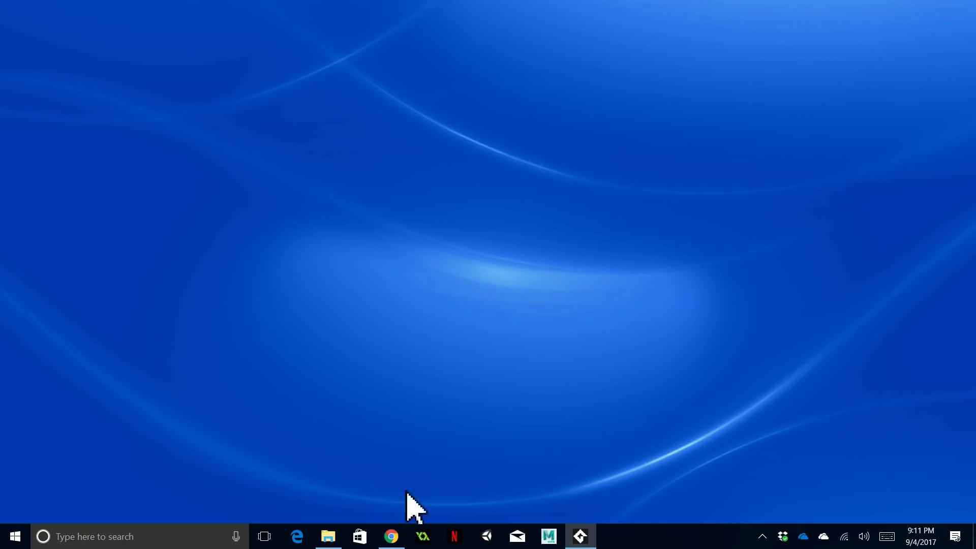
Switch to Chrome and browse the image results of the "sprite sheet 4x4" search for character sheets.
{"action": "left_click", "coordinate": [396, 538]}
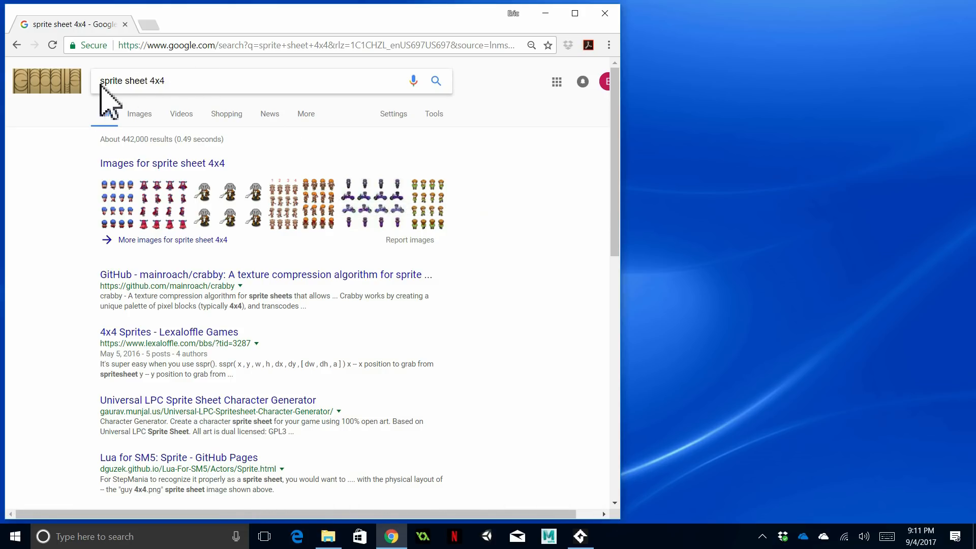
{"action": "left_click_drag", "start_coordinate": [178, 90], "coordinate": [106, 95]}
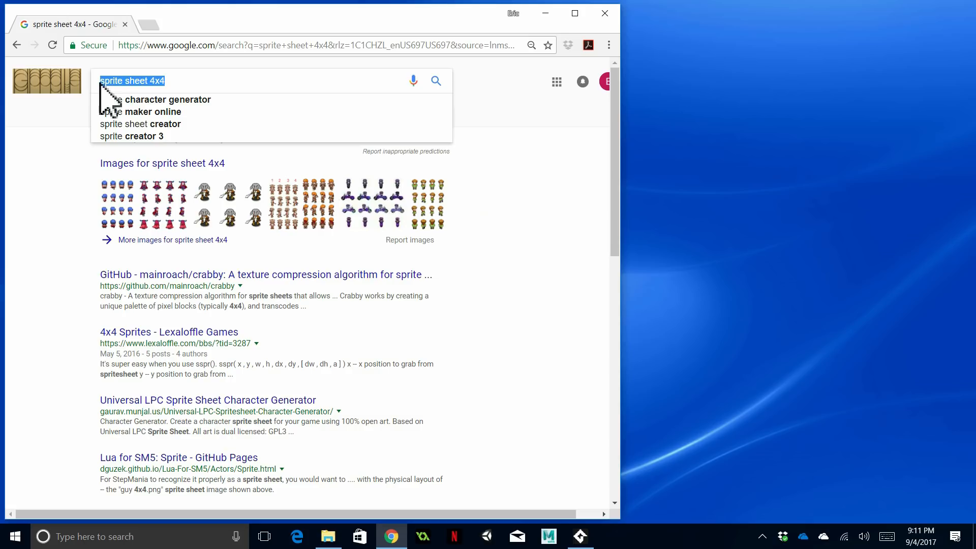
{"action": "left_click", "coordinate": [187, 84]}
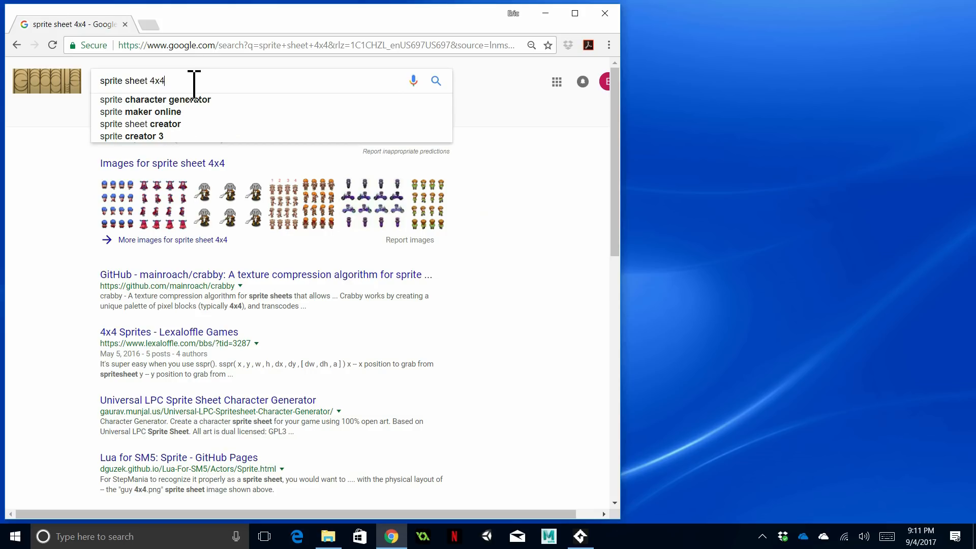
{"action": "left_click", "coordinate": [488, 303]}
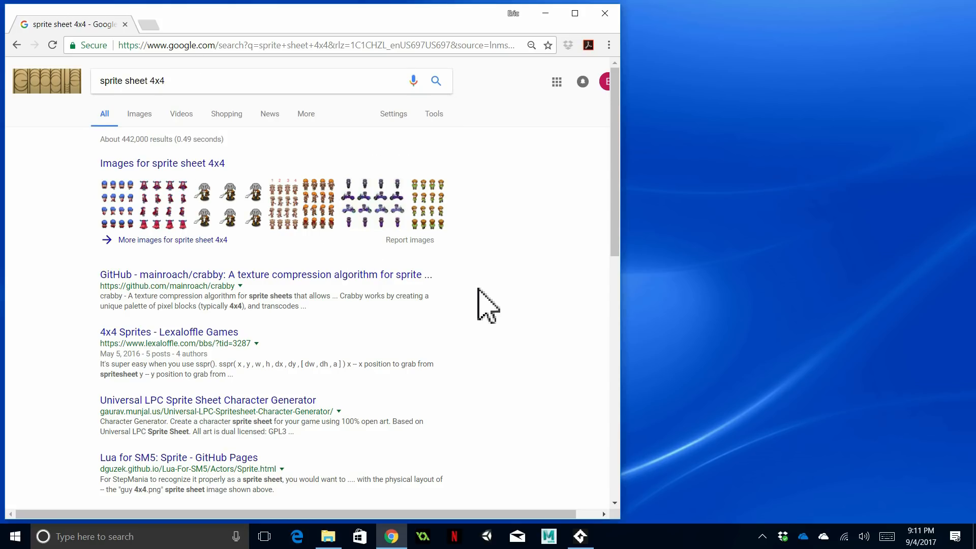
{"action": "left_click", "coordinate": [144, 116]}
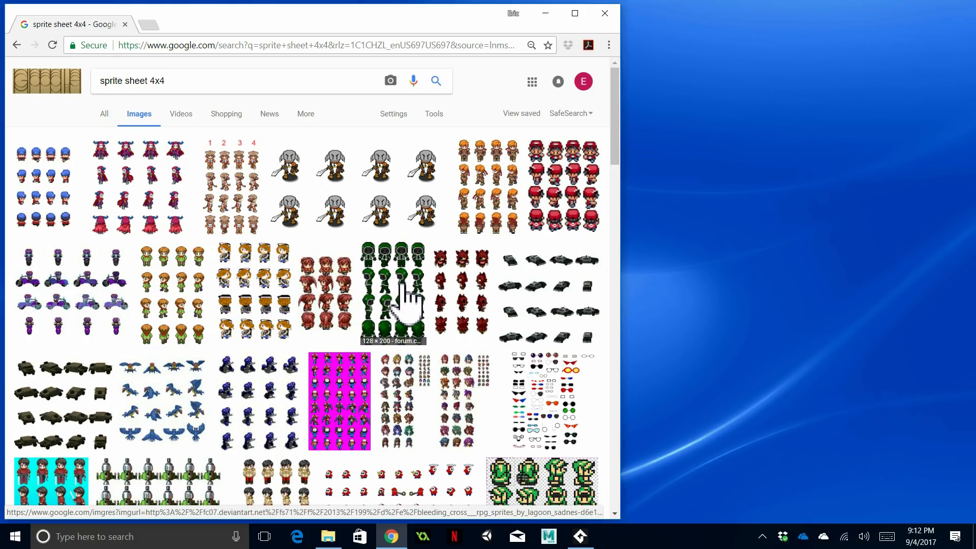
{"action": "scroll", "coordinate": [404, 307], "scroll_direction": "down", "scroll_amount": 4}
{"action": "scroll", "coordinate": [401, 305], "scroll_direction": "up", "scroll_amount": 1}
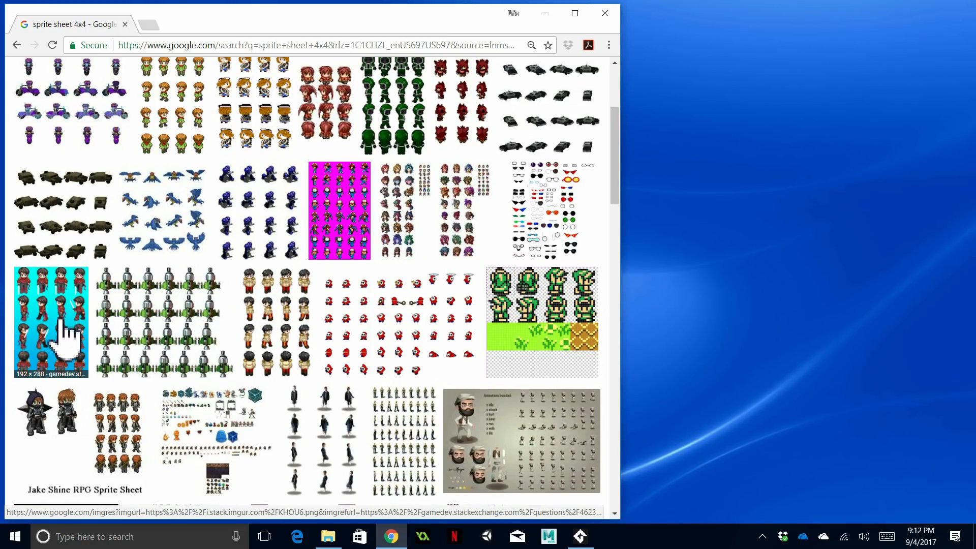
{"action": "left_click", "coordinate": [34, 328]}
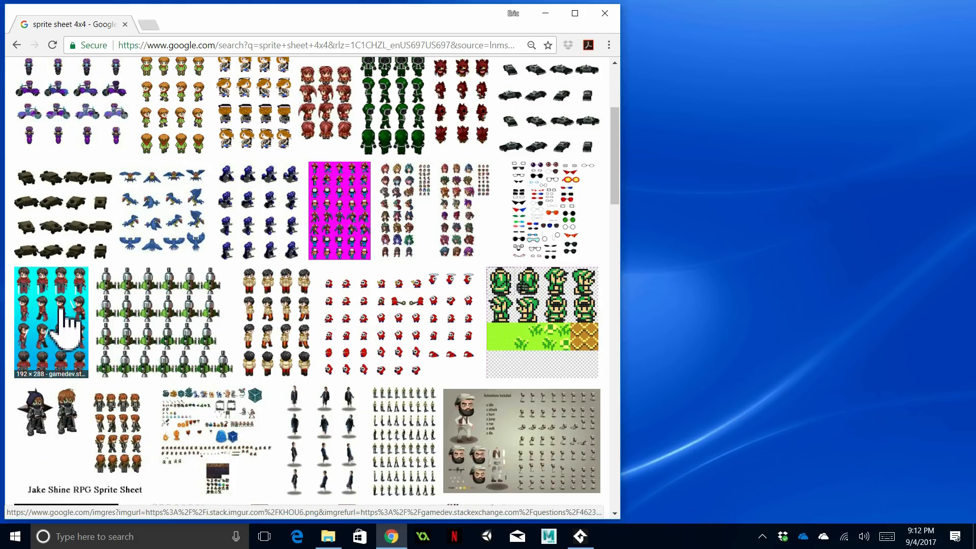
{"action": "left_click", "coordinate": [326, 237]}
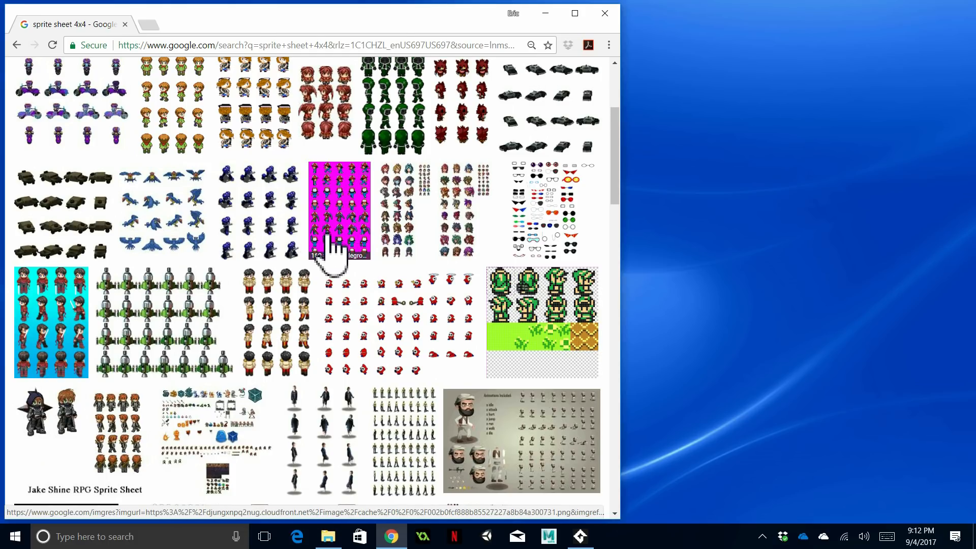
{"action": "scroll", "coordinate": [327, 233], "scroll_direction": "up", "scroll_amount": 1}
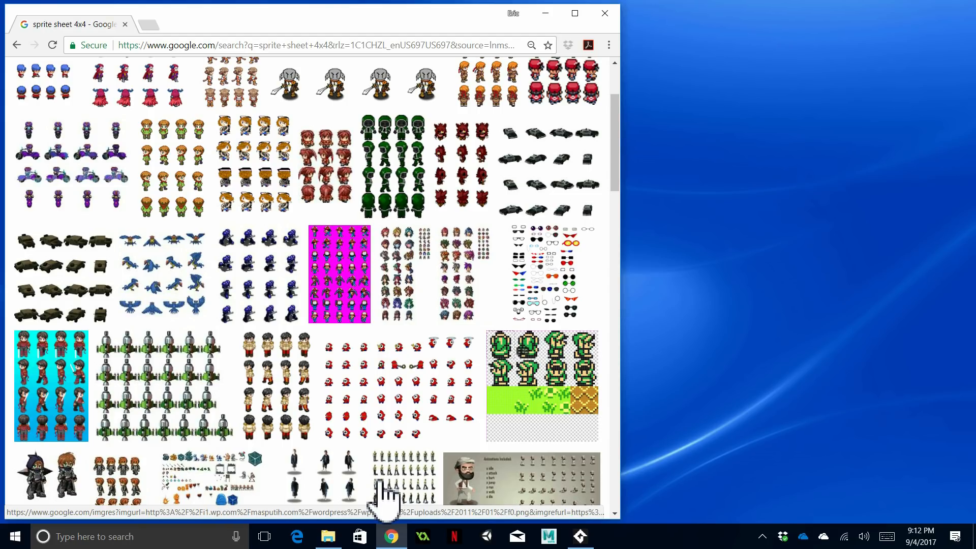
Bring up the Documents folder in File Explorer, and try copying the green character sheet's thumbnail into it, deleting the copy.
{"action": "mouse_move", "coordinate": [390, 542]}
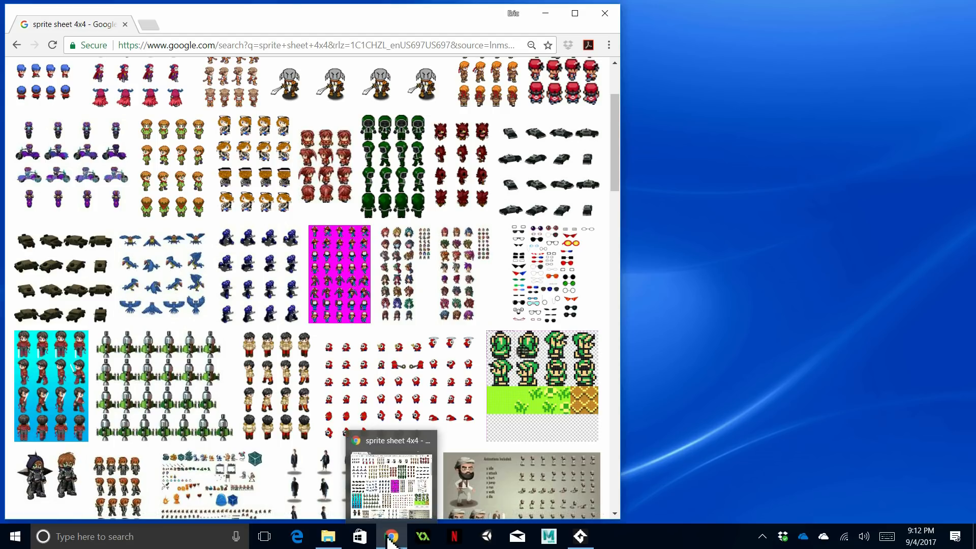
{"action": "left_click", "coordinate": [329, 537]}
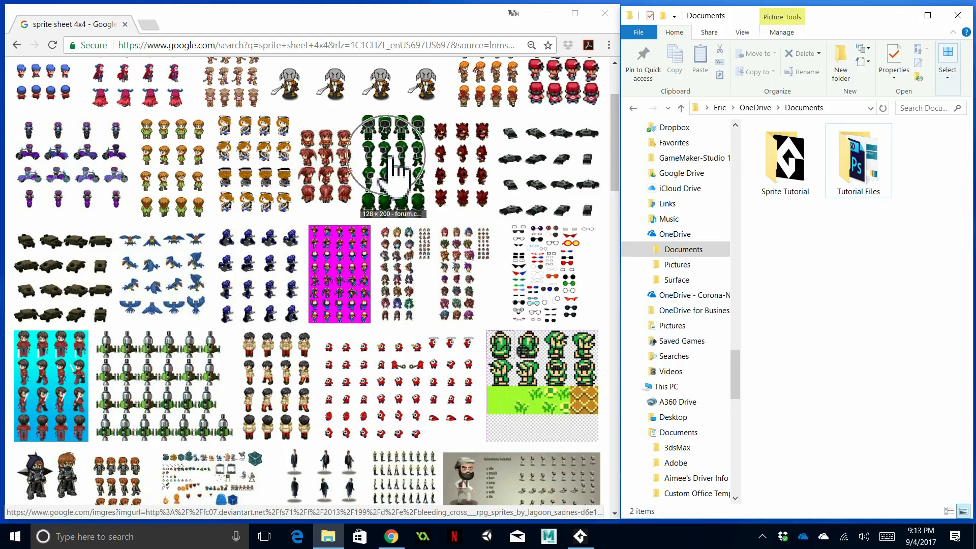
{"action": "left_click_drag", "start_coordinate": [424, 210], "coordinate": [829, 259]}
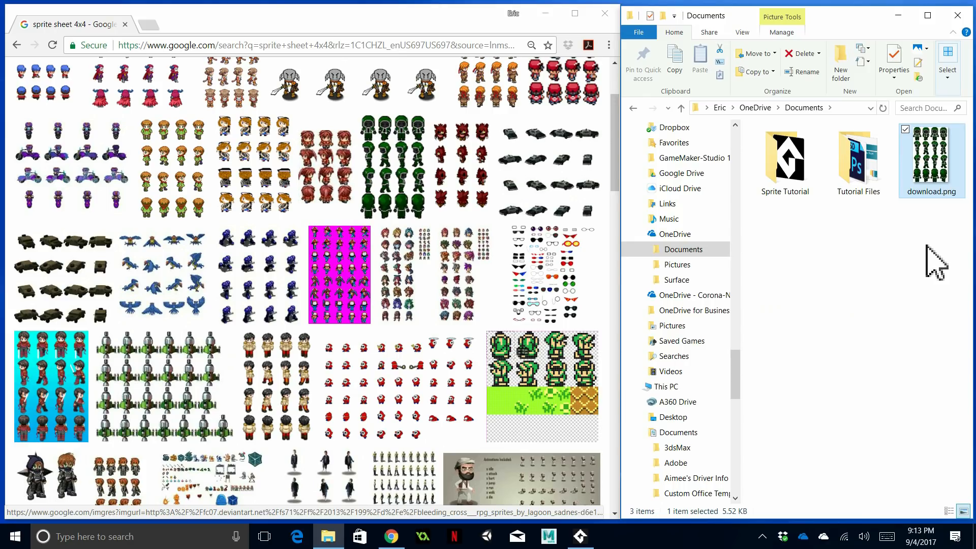
{"action": "key", "text": "Delete"}
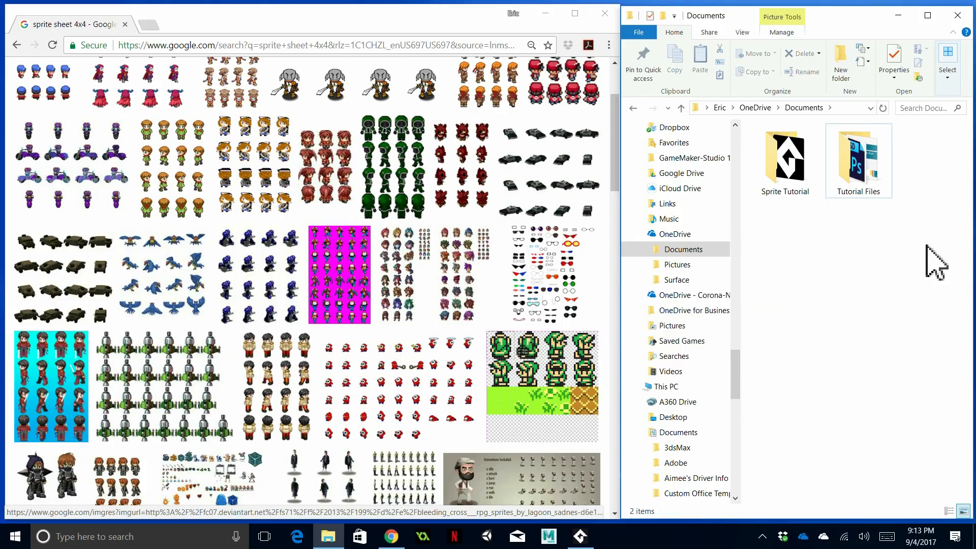
View the green character sprite sheet at full size, save it into the Documents folder, and close its tab.
{"action": "left_click", "coordinate": [409, 176]}
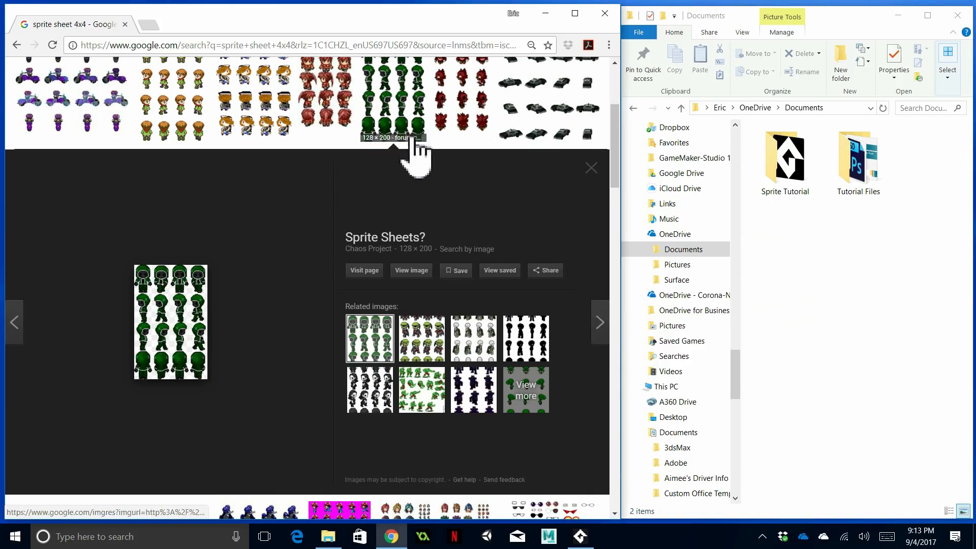
{"action": "left_click", "coordinate": [172, 321]}
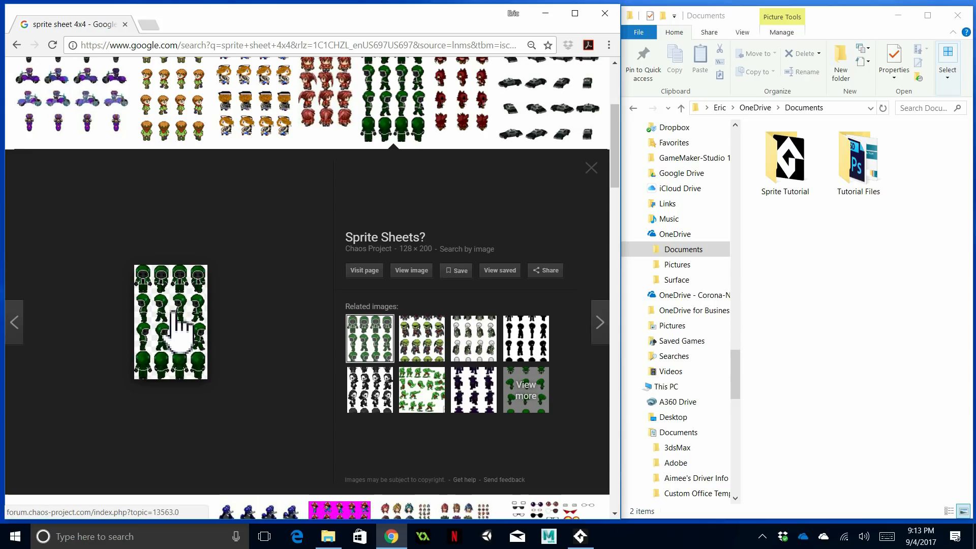
{"action": "key", "text": "ctrl"}
{"action": "key", "text": "ctrl"}
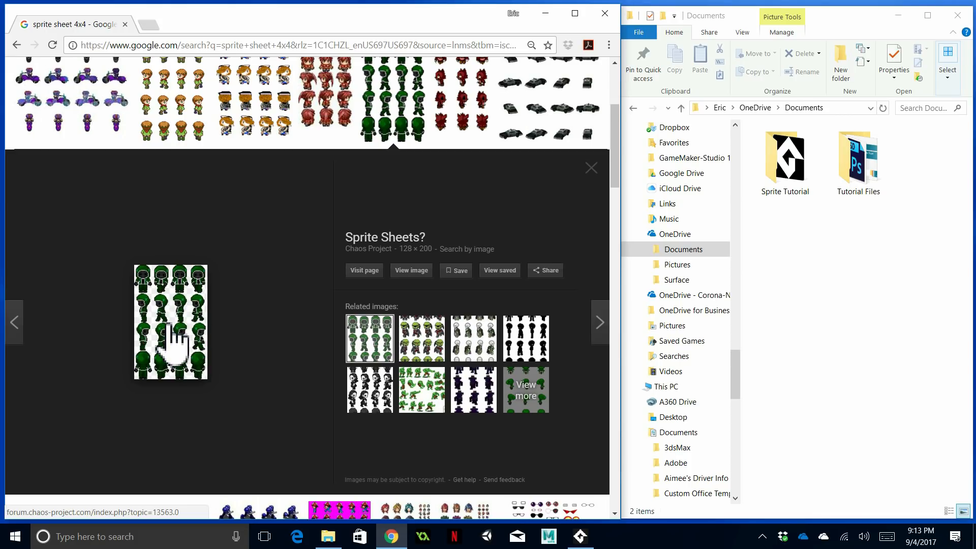
{"action": "left_click", "coordinate": [413, 270]}
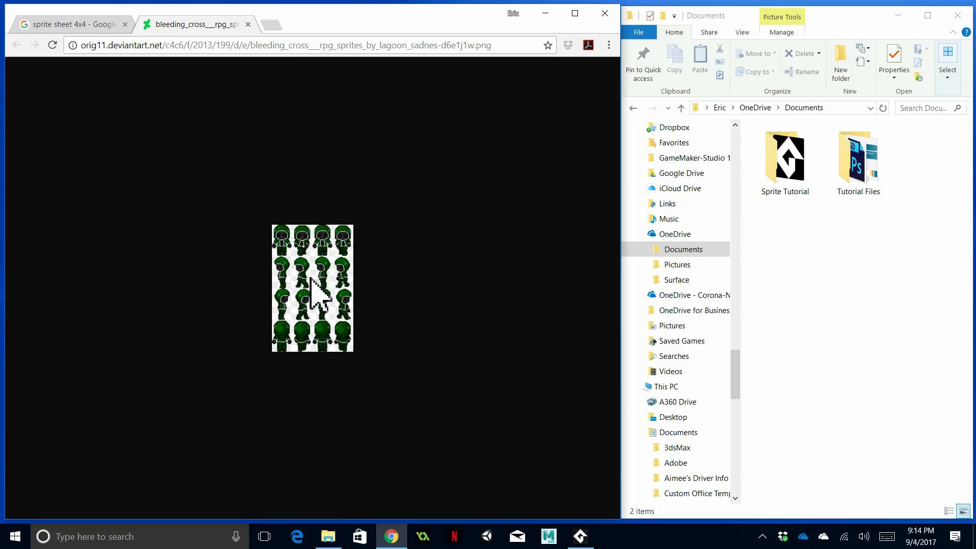
{"action": "left_click_drag", "start_coordinate": [310, 278], "coordinate": [808, 281]}
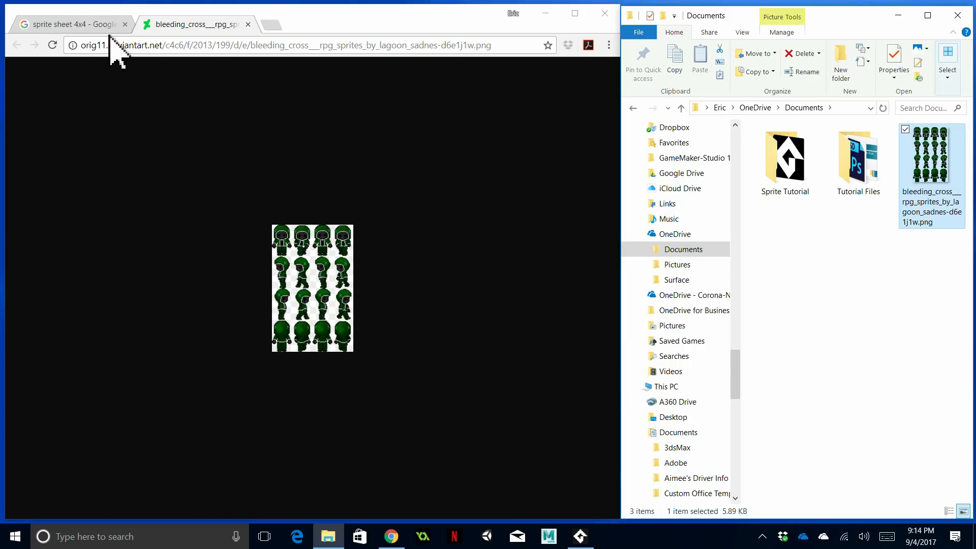
{"action": "left_click", "coordinate": [248, 25]}
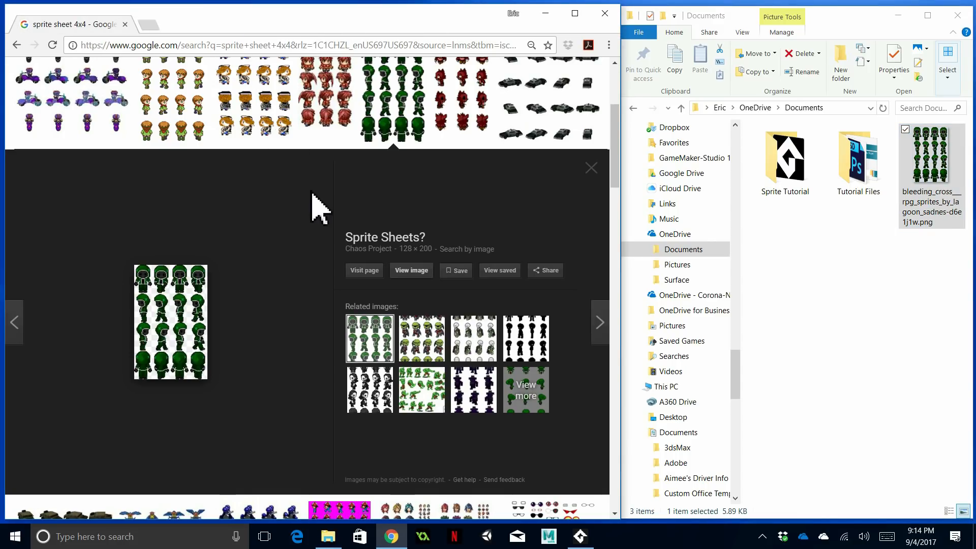
View the red swordsman sprite sheet with the blue background at full size, save it into Documents, and close its tab.
{"action": "scroll", "coordinate": [314, 204], "scroll_direction": "down", "scroll_amount": 6}
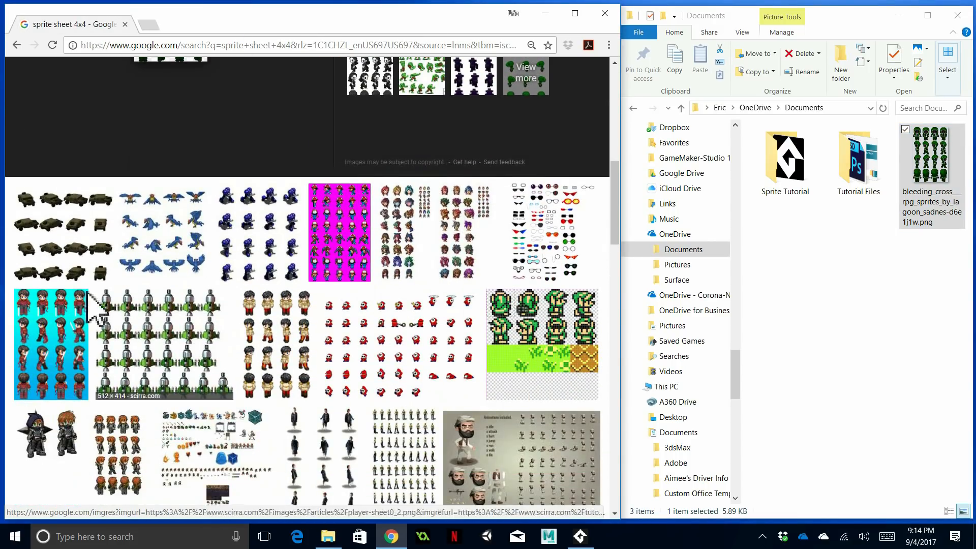
{"action": "left_click", "coordinate": [68, 338]}
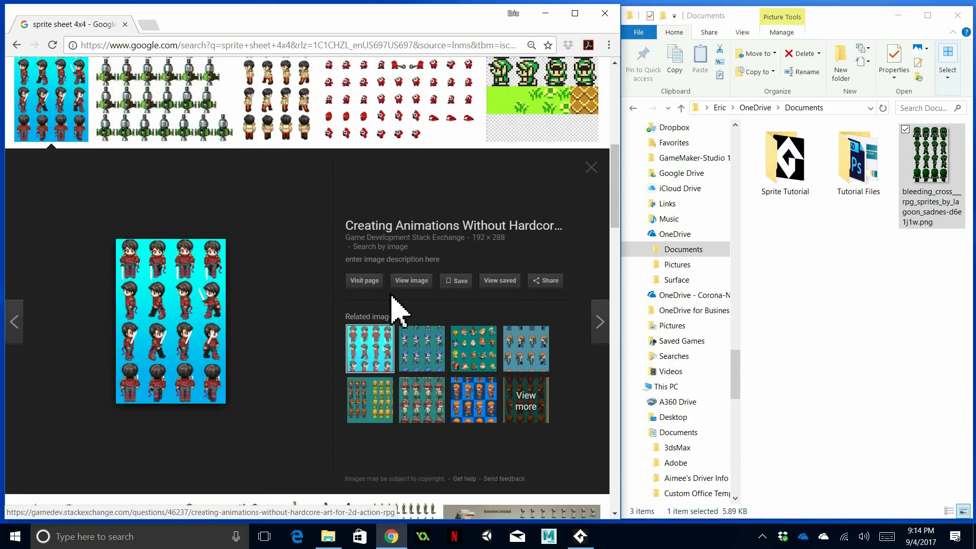
{"action": "left_click", "coordinate": [408, 281]}
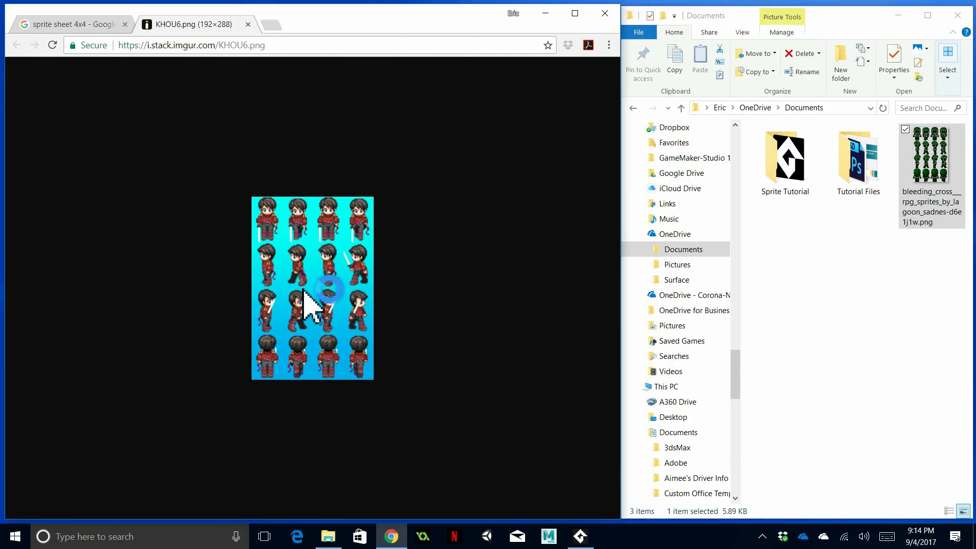
{"action": "left_click_drag", "start_coordinate": [313, 291], "coordinate": [777, 296]}
{"action": "left_click_drag", "start_coordinate": [820, 285], "coordinate": [828, 300]}
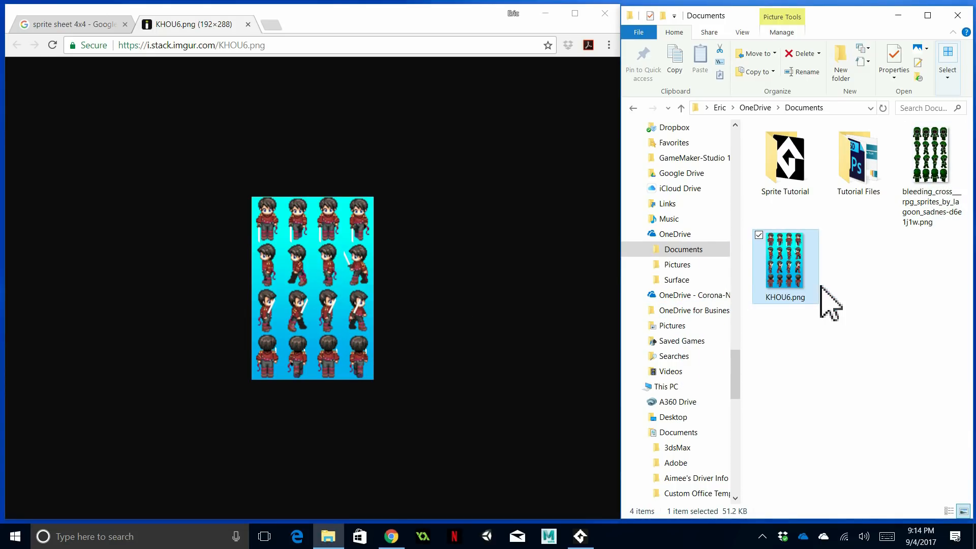
{"action": "left_click", "coordinate": [248, 24]}
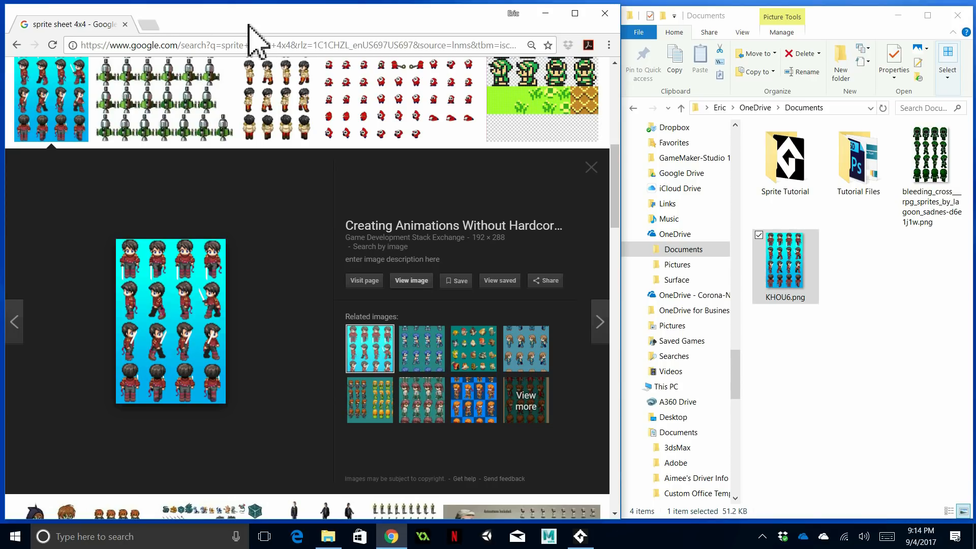
Find the walking man sprite sheet with eight rows in the image results and view it at full size.
{"action": "scroll", "coordinate": [277, 285], "scroll_direction": "down", "scroll_amount": 2}
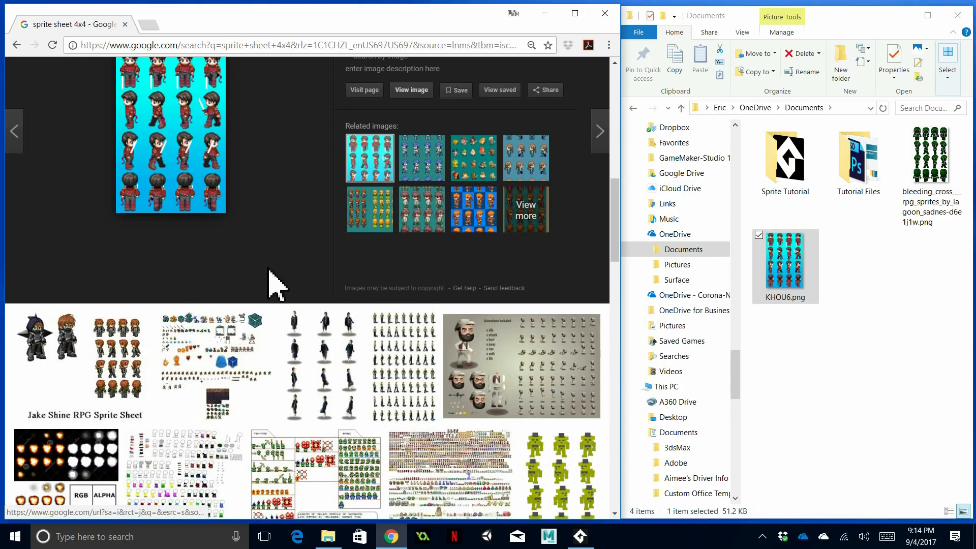
{"action": "left_click", "coordinate": [405, 355]}
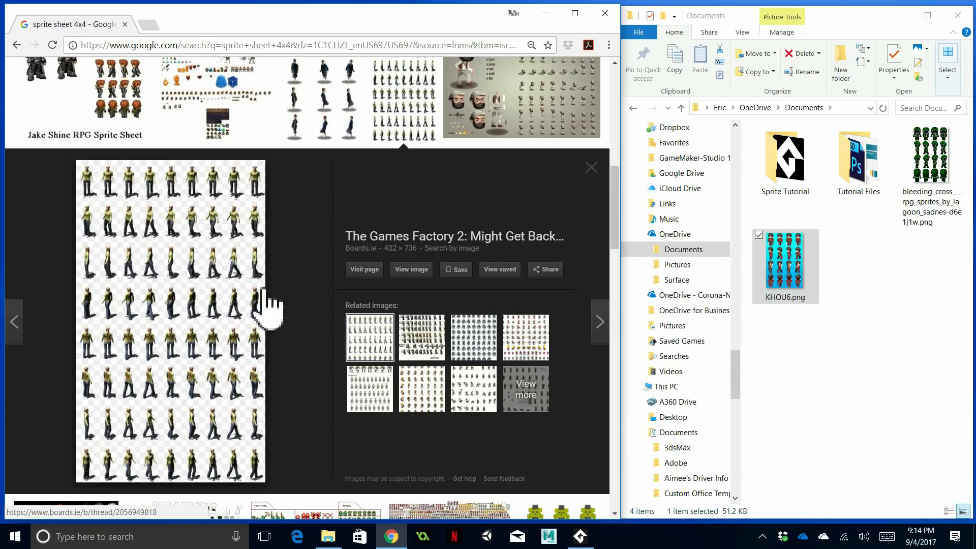
{"action": "left_click", "coordinate": [412, 269]}
{"action": "left_click_drag", "start_coordinate": [319, 266], "coordinate": [881, 305]}
{"action": "left_click", "coordinate": [777, 270]}
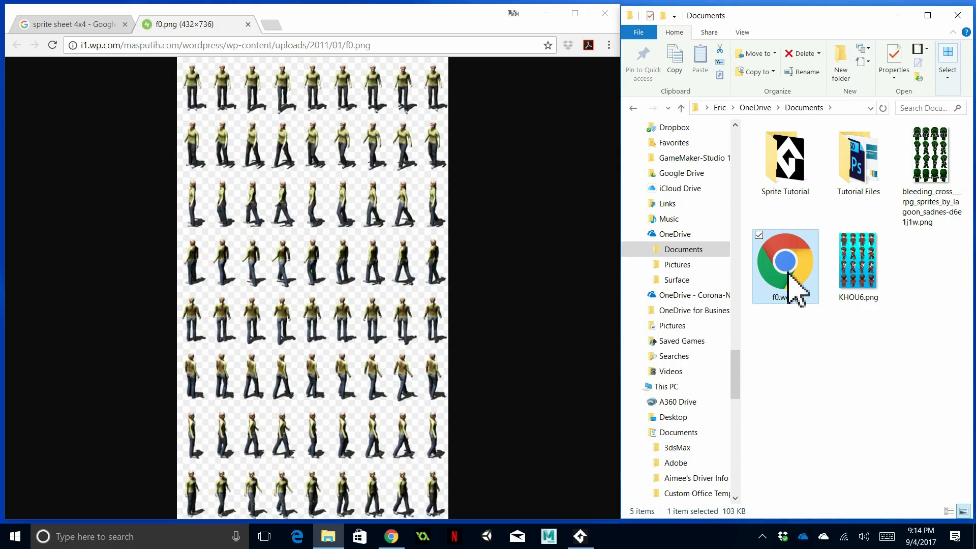
{"action": "key", "text": "Delete"}
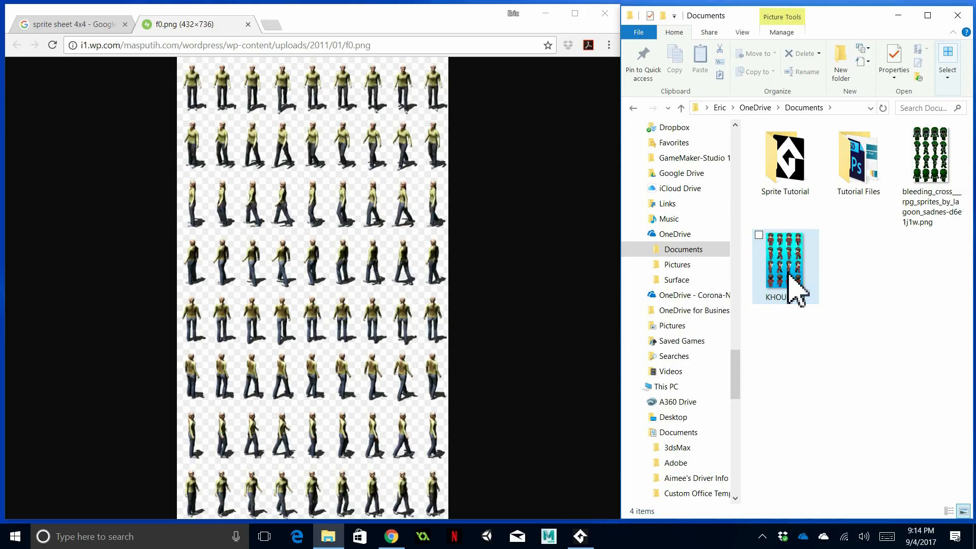
Save the full-size walking man sprite sheet as the PNG image f0.png in the Documents folder.
{"action": "right_click", "coordinate": [308, 227]}
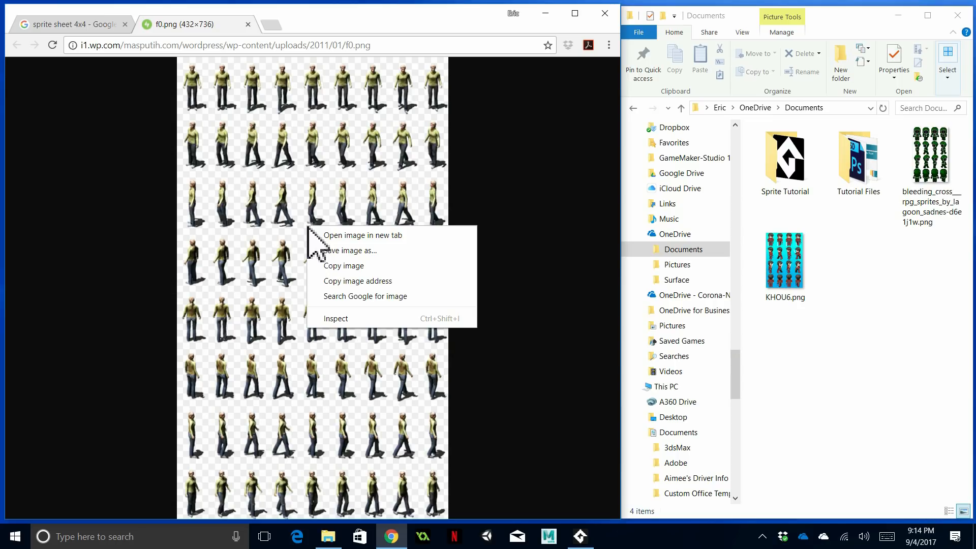
{"action": "left_click", "coordinate": [339, 251]}
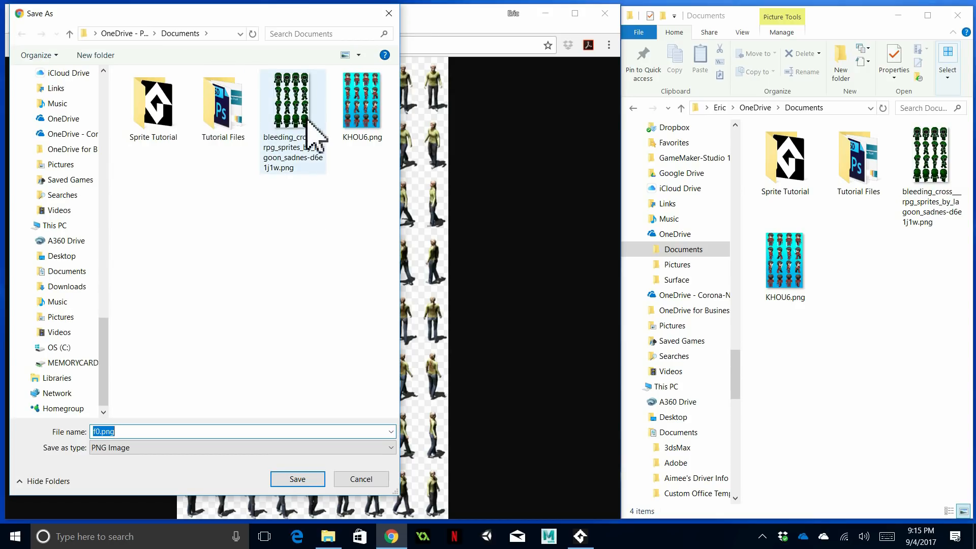
{"action": "left_click", "coordinate": [298, 479]}
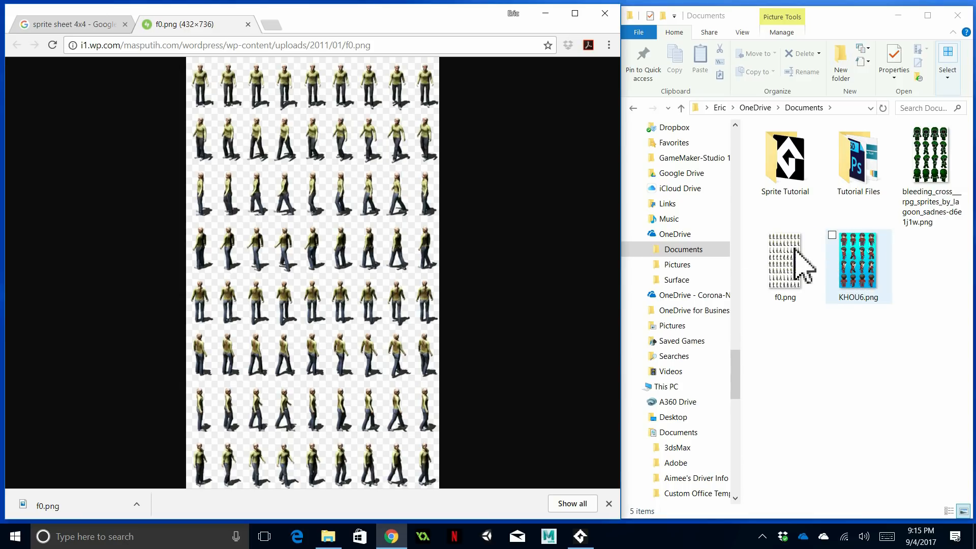
Close the browser and bring up the Sprite Tutorial project in GameMaker Studio 2 with its resource tree showing.
{"action": "left_click", "coordinate": [605, 14]}
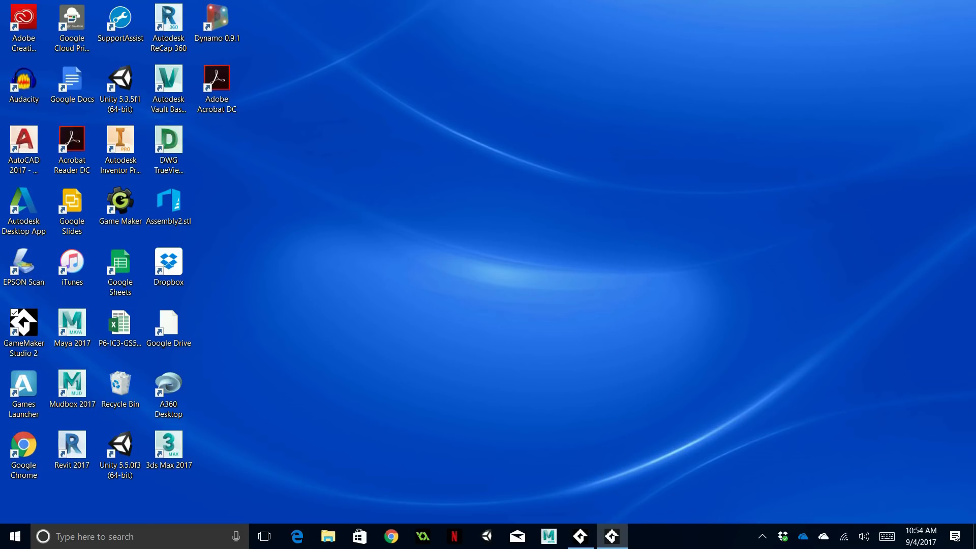
{"action": "left_click", "coordinate": [581, 538]}
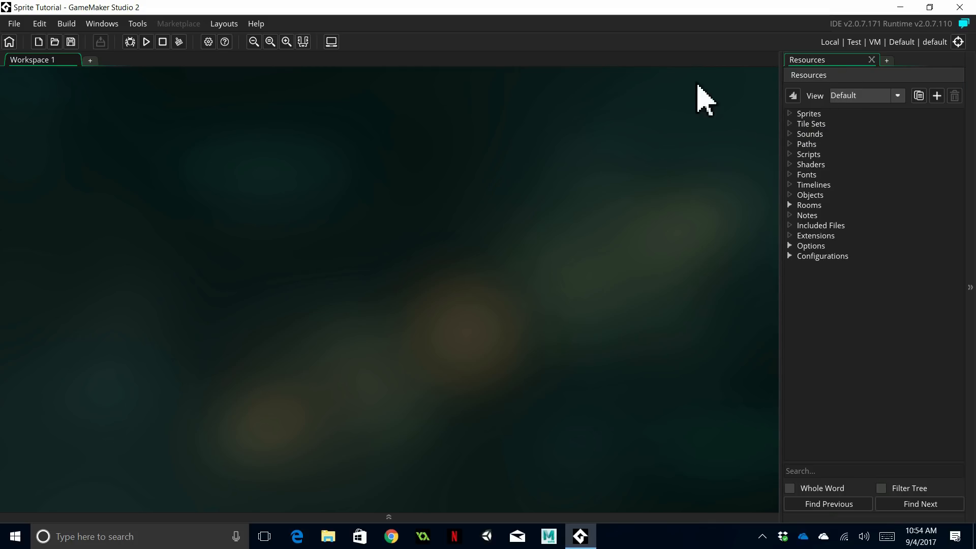
{"action": "left_click", "coordinate": [969, 288]}
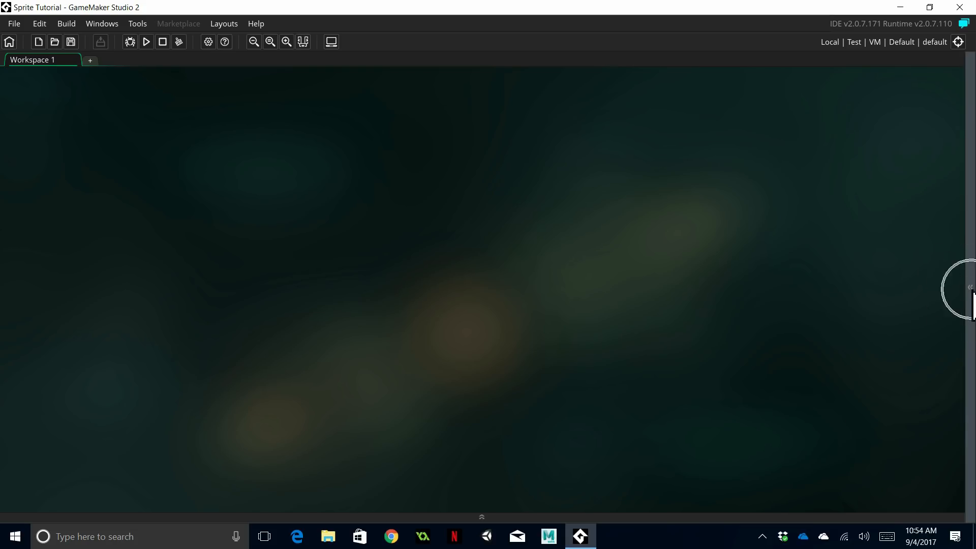
{"action": "left_click", "coordinate": [972, 304]}
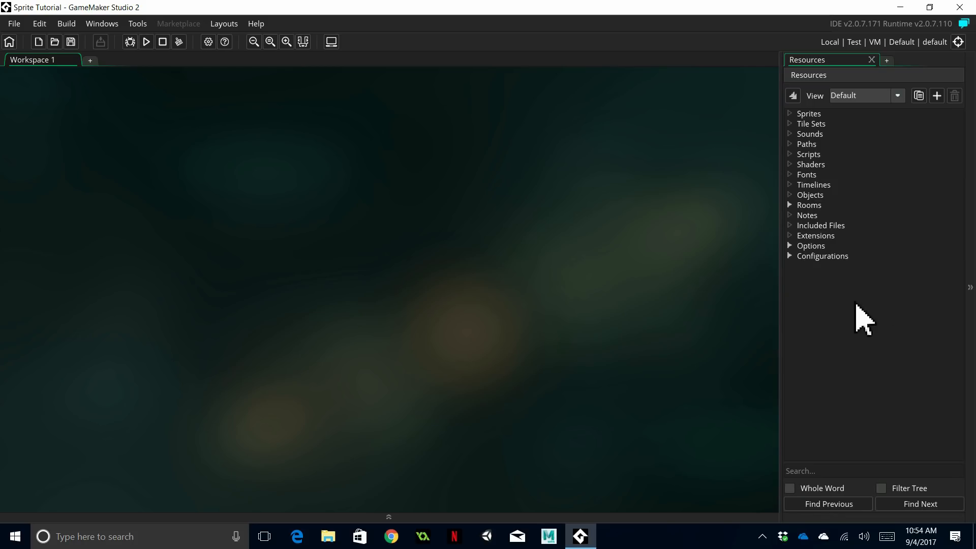
Create a new sprite resource and import the KHOU6.png sprite sheet from the Documents folder into it.
{"action": "right_click", "coordinate": [811, 117]}
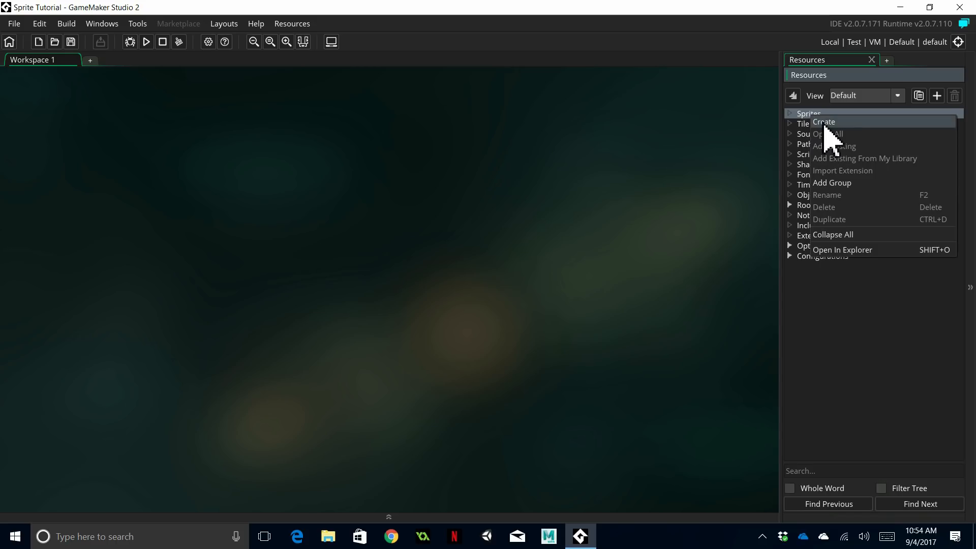
{"action": "left_click", "coordinate": [825, 123]}
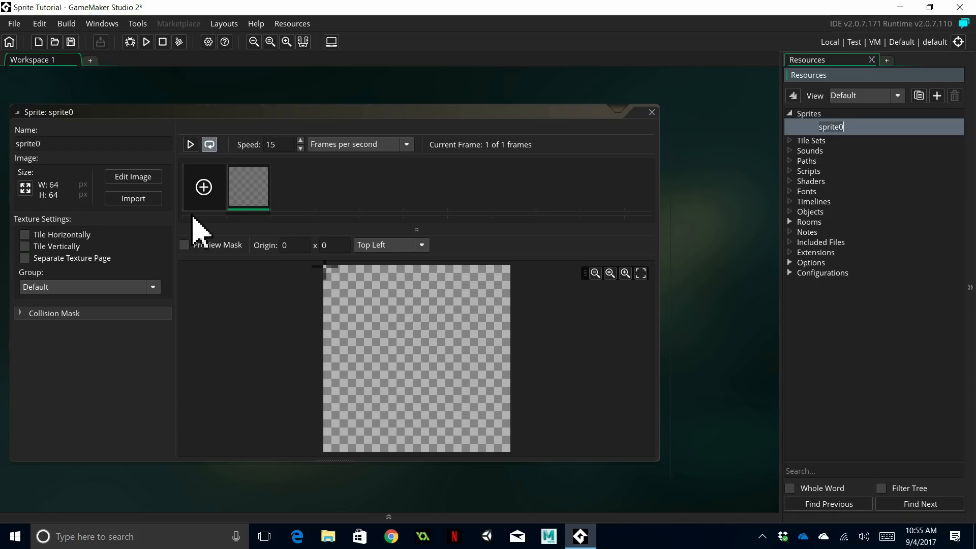
{"action": "left_click", "coordinate": [140, 202]}
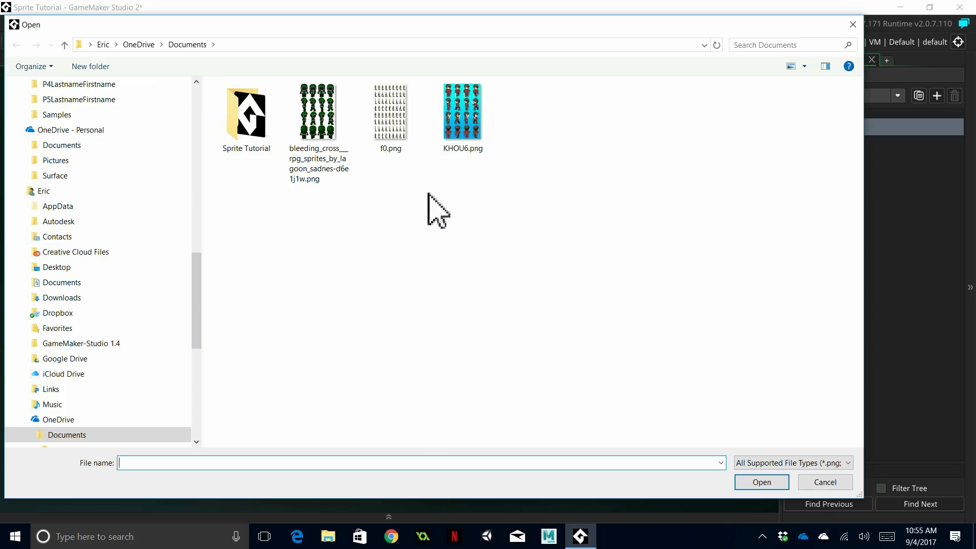
{"action": "left_click", "coordinate": [468, 113]}
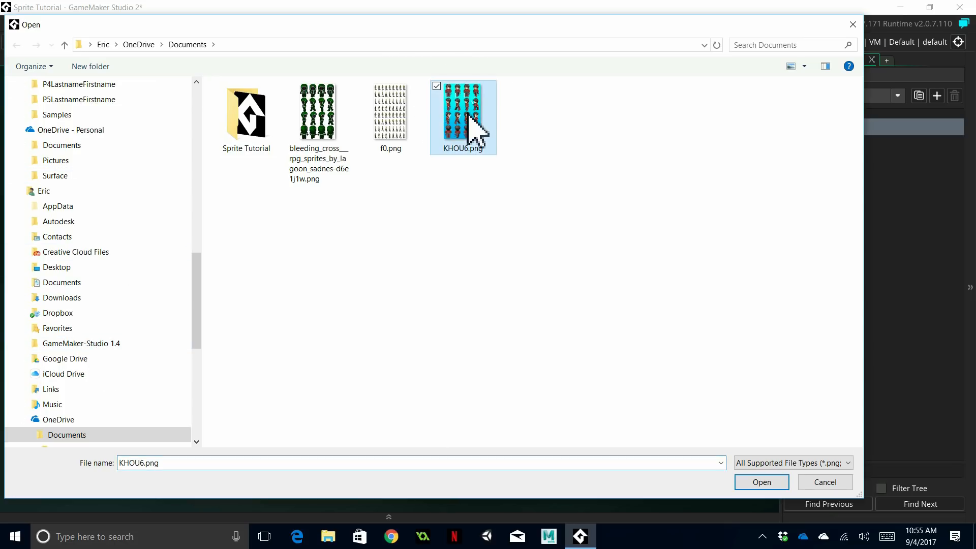
{"action": "left_click", "coordinate": [761, 482]}
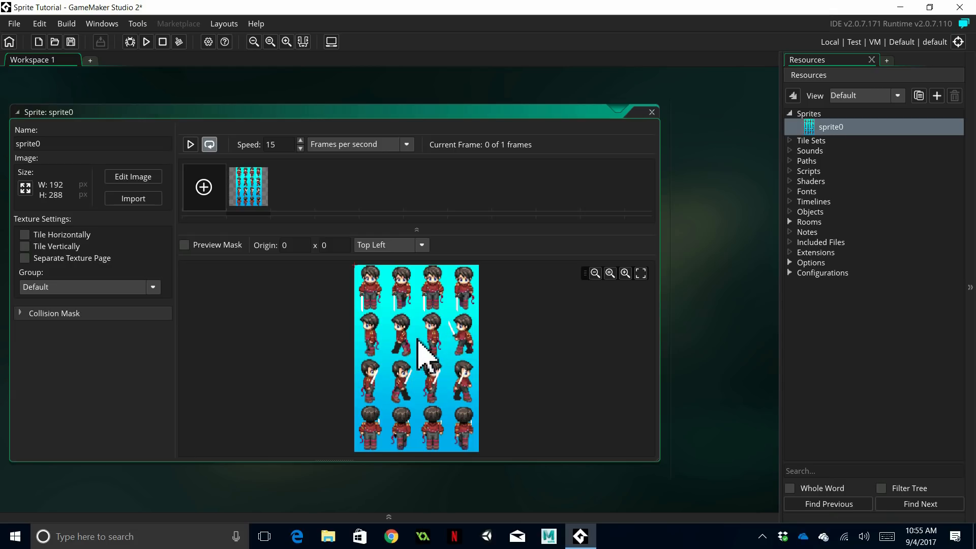
Open the sprite's image for editing and select part of the blue background between the figures with the Magic wand.
{"action": "left_click", "coordinate": [137, 178]}
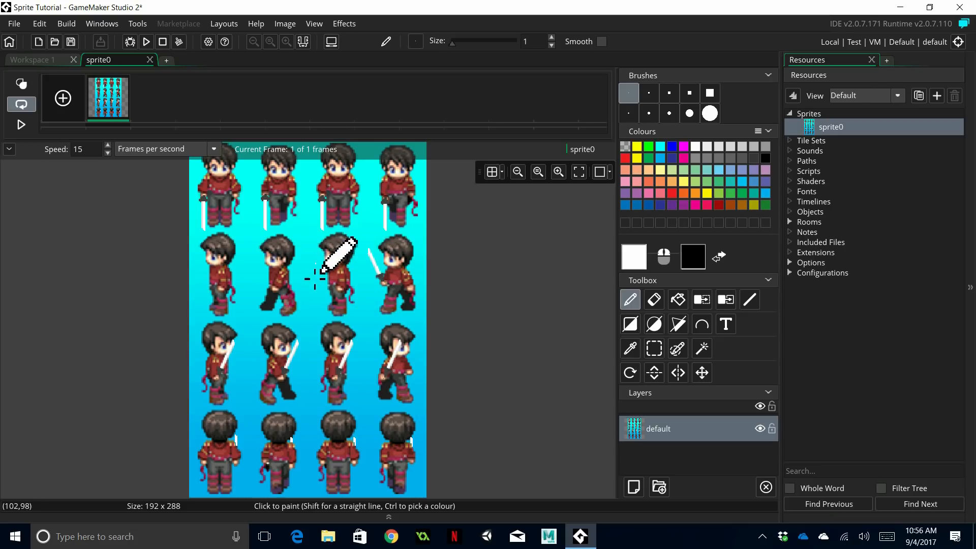
{"action": "left_click", "coordinate": [708, 357]}
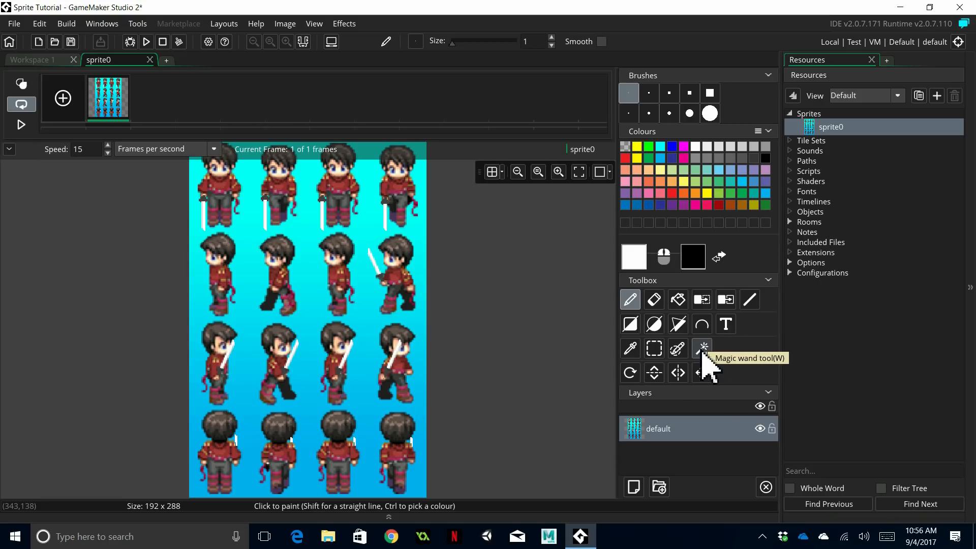
{"action": "left_click", "coordinate": [701, 352]}
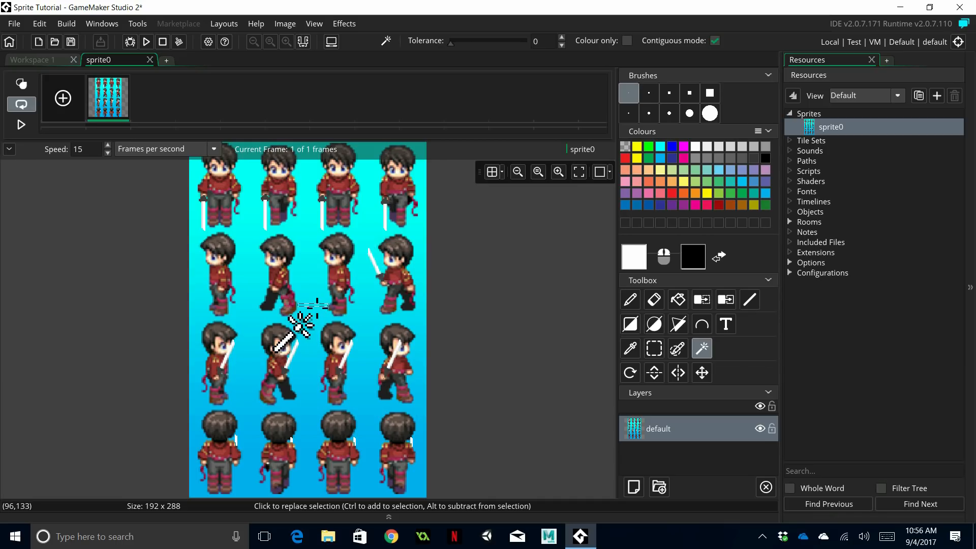
{"action": "scroll", "coordinate": [299, 328], "scroll_direction": "up", "scroll_amount": 2}
{"action": "scroll", "coordinate": [301, 325], "scroll_direction": "up", "scroll_amount": 1}
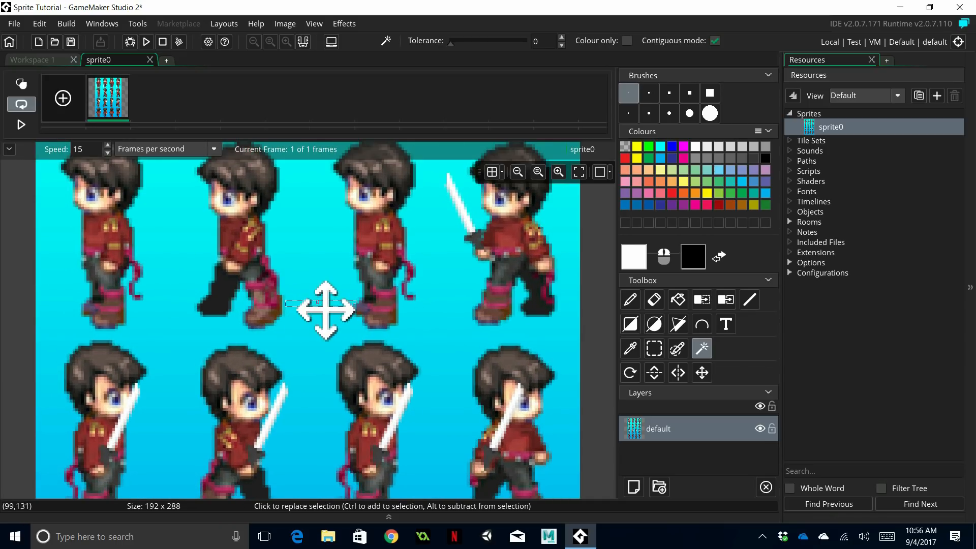
{"action": "scroll", "coordinate": [325, 274], "scroll_direction": "down", "scroll_amount": 2}
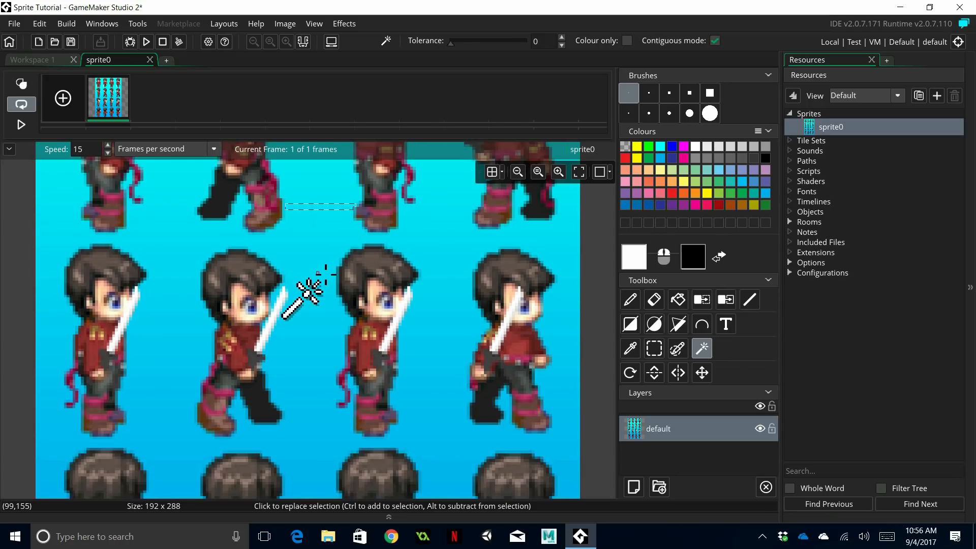
{"action": "scroll", "coordinate": [326, 275], "scroll_direction": "up", "scroll_amount": 3}
{"action": "scroll", "coordinate": [305, 292], "scroll_direction": "down", "scroll_amount": 2}
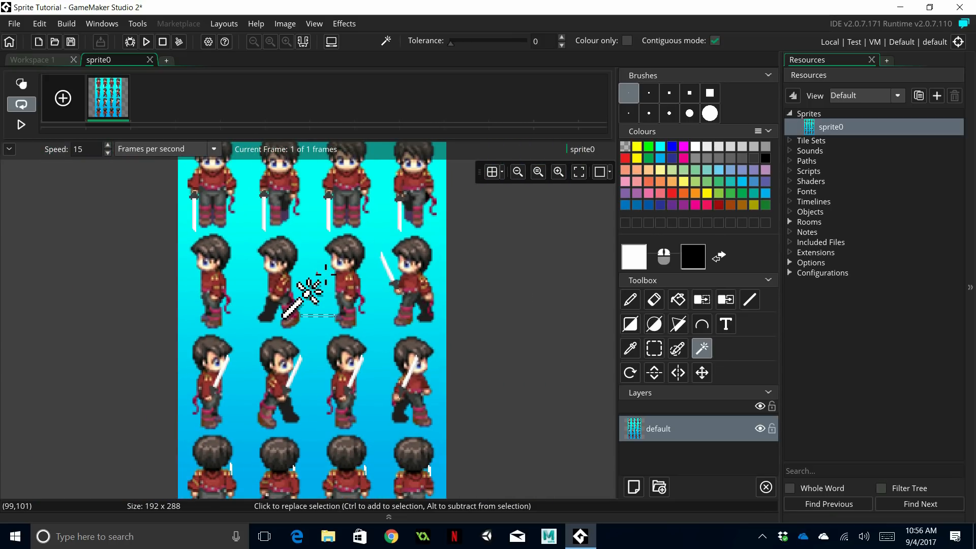
{"action": "scroll", "coordinate": [305, 292], "scroll_direction": "down", "scroll_amount": 1}
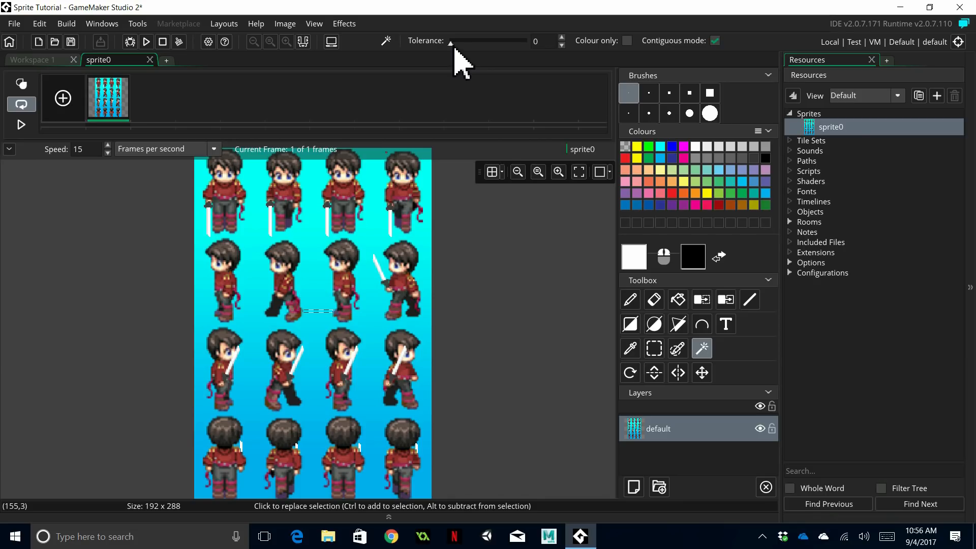
Try Magic wand tolerances of 7 and 47, and settle on 32 to extend the selection across the blue background.
{"action": "left_click_drag", "start_coordinate": [454, 47], "coordinate": [457, 49]}
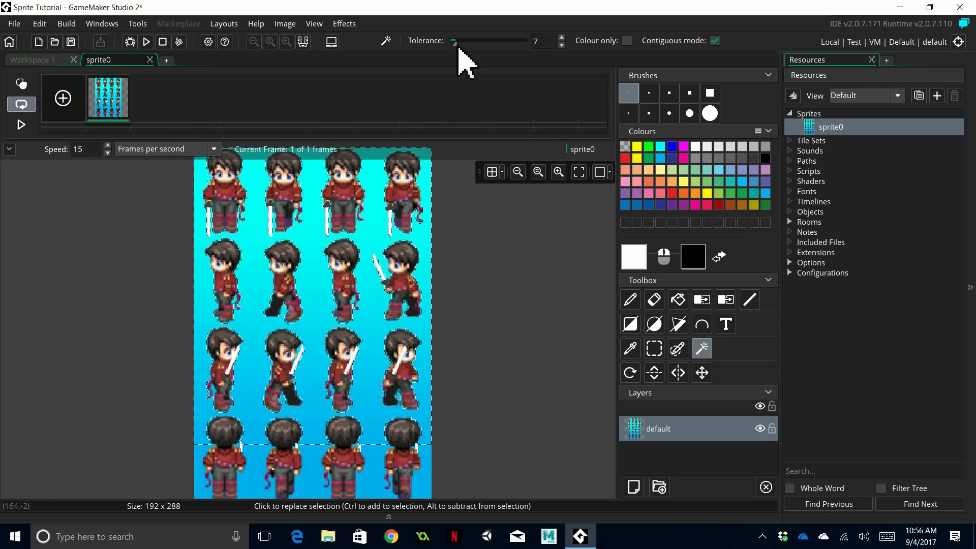
{"action": "left_click_drag", "start_coordinate": [458, 48], "coordinate": [488, 50]}
{"action": "scroll", "coordinate": [226, 361], "scroll_direction": "up", "scroll_amount": 2}
{"action": "scroll", "coordinate": [229, 362], "scroll_direction": "up", "scroll_amount": 2}
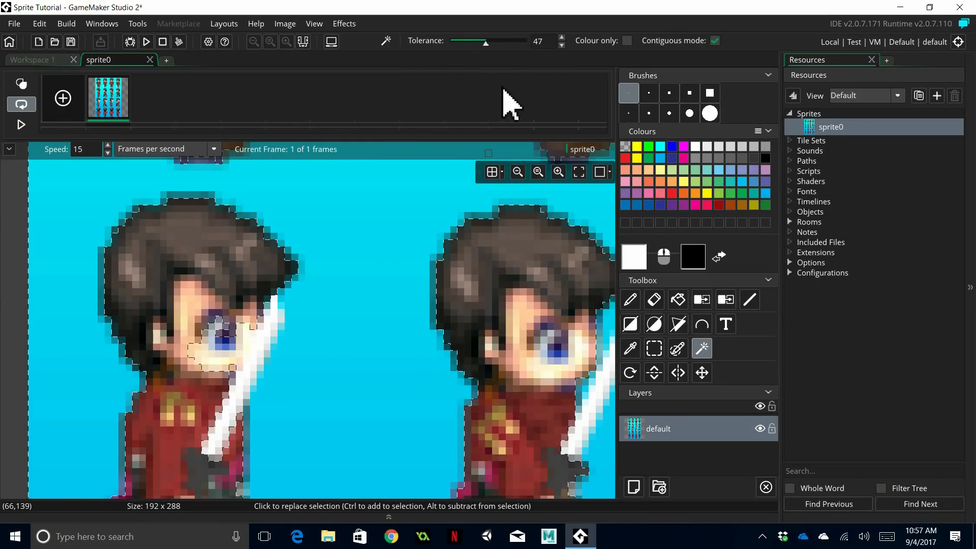
{"action": "left_click_drag", "start_coordinate": [488, 48], "coordinate": [476, 49]}
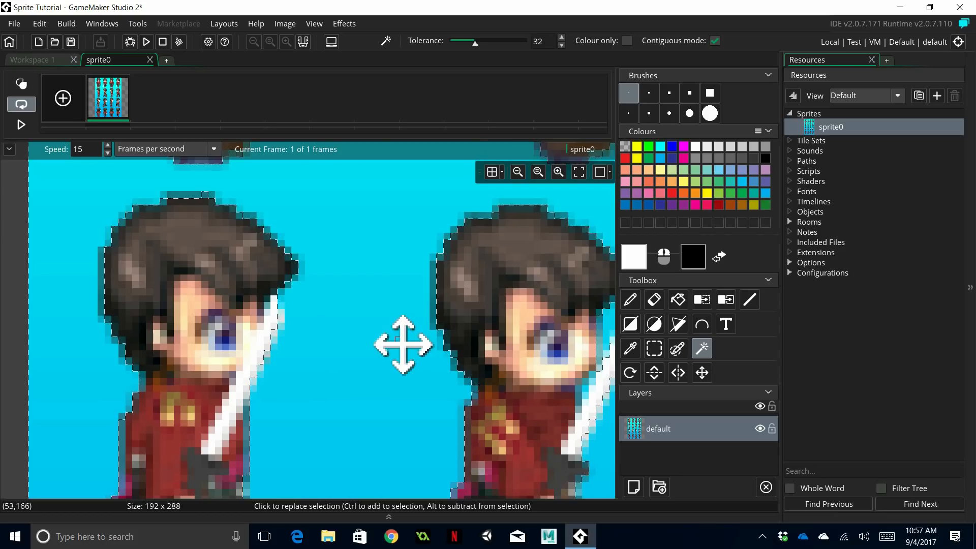
{"action": "scroll", "coordinate": [403, 345], "scroll_direction": "down", "scroll_amount": 4}
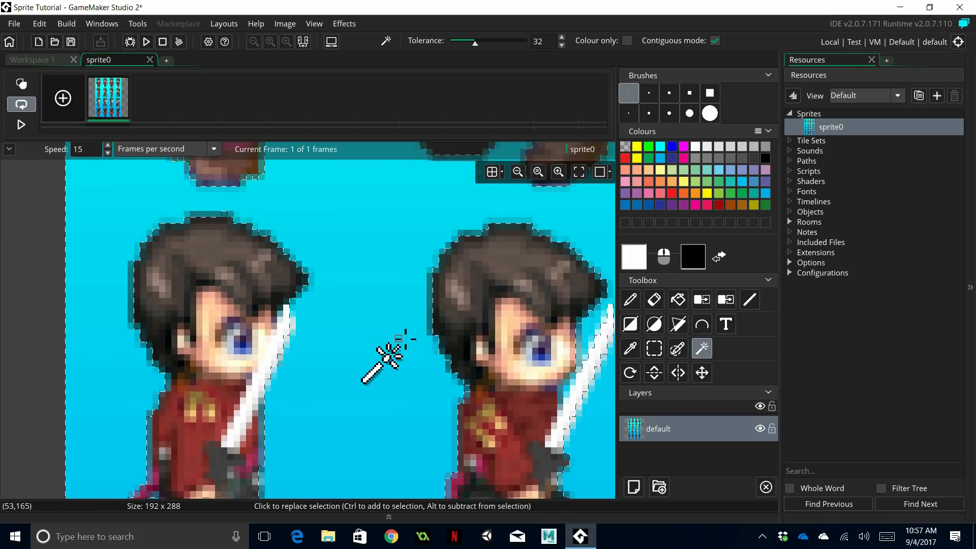
{"action": "scroll", "coordinate": [404, 340], "scroll_direction": "down", "scroll_amount": 3}
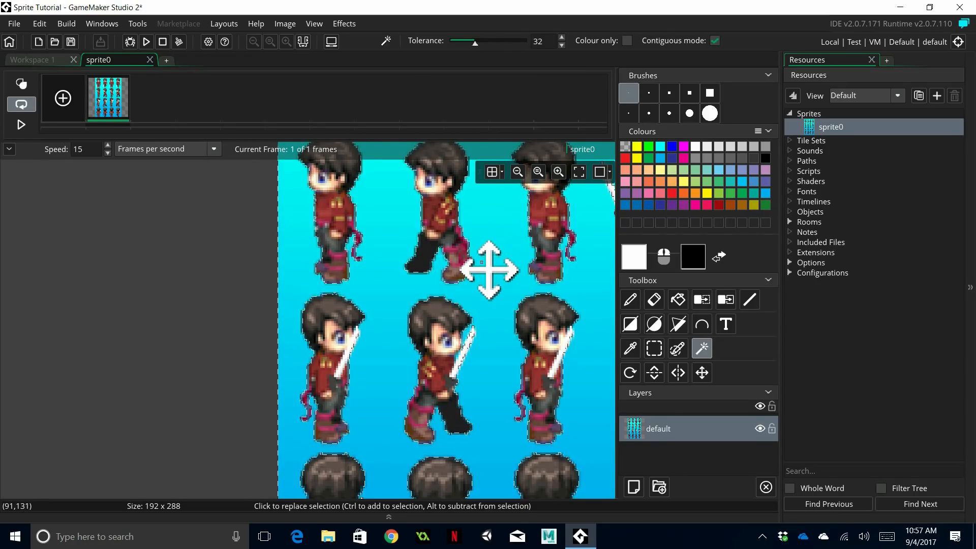
{"action": "scroll", "coordinate": [514, 297], "scroll_direction": "down", "scroll_amount": 3}
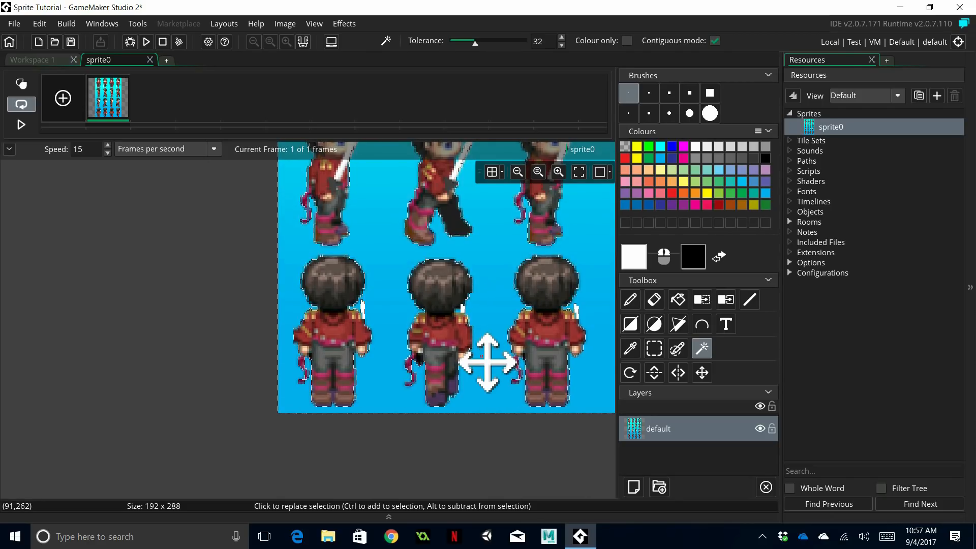
{"action": "left_click_drag", "start_coordinate": [471, 368], "coordinate": [402, 385]}
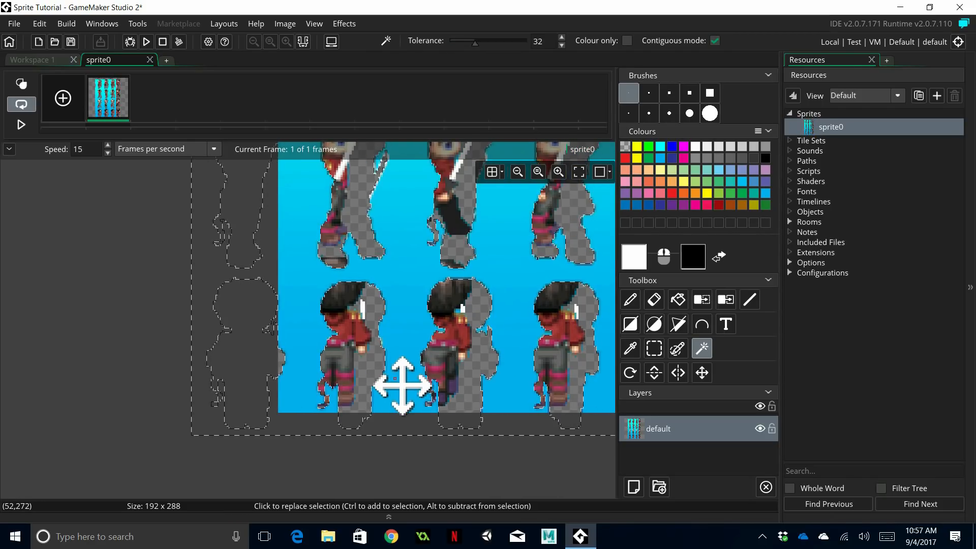
{"action": "key", "text": "ctrl+z"}
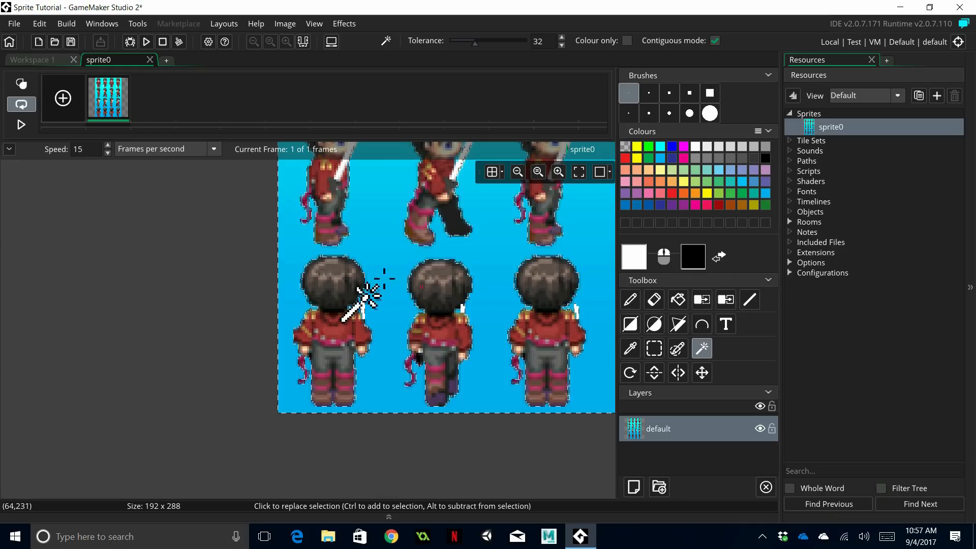
Delete the blue background selected at tolerance 32 as a test, and undo the deletion.
{"action": "middle_click_drag", "start_coordinate": [249, 265], "coordinate": [150, 350]}
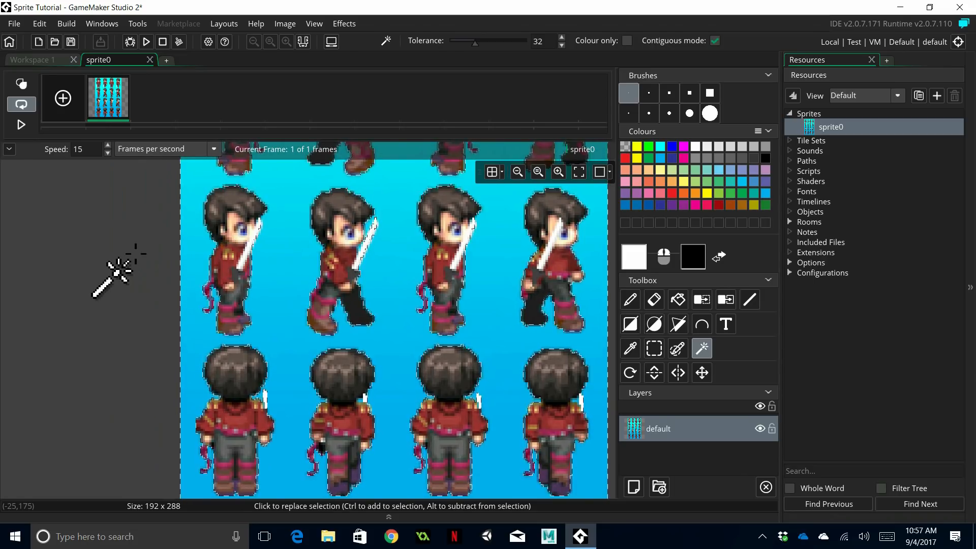
{"action": "middle_click_drag", "start_coordinate": [135, 253], "coordinate": [116, 337]}
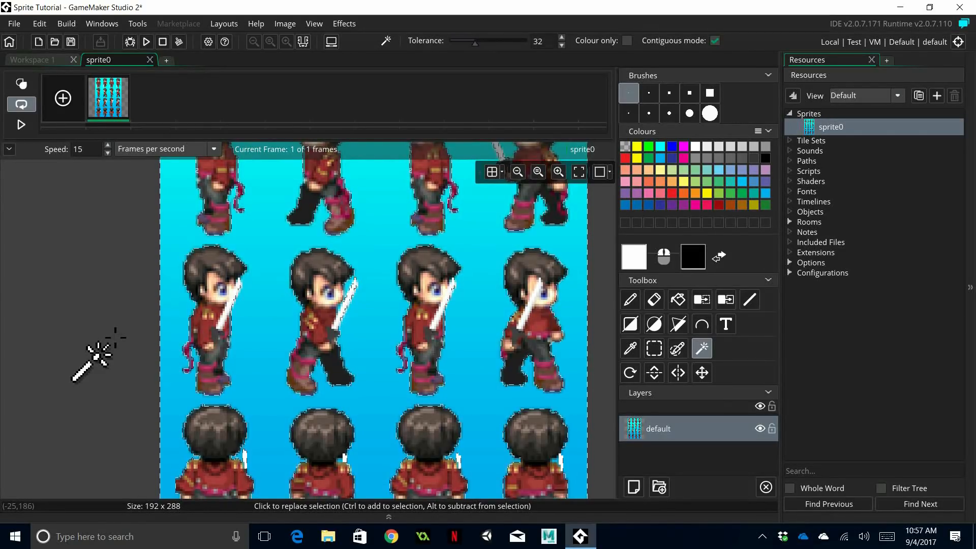
{"action": "scroll", "coordinate": [115, 337], "scroll_direction": "down", "scroll_amount": 3}
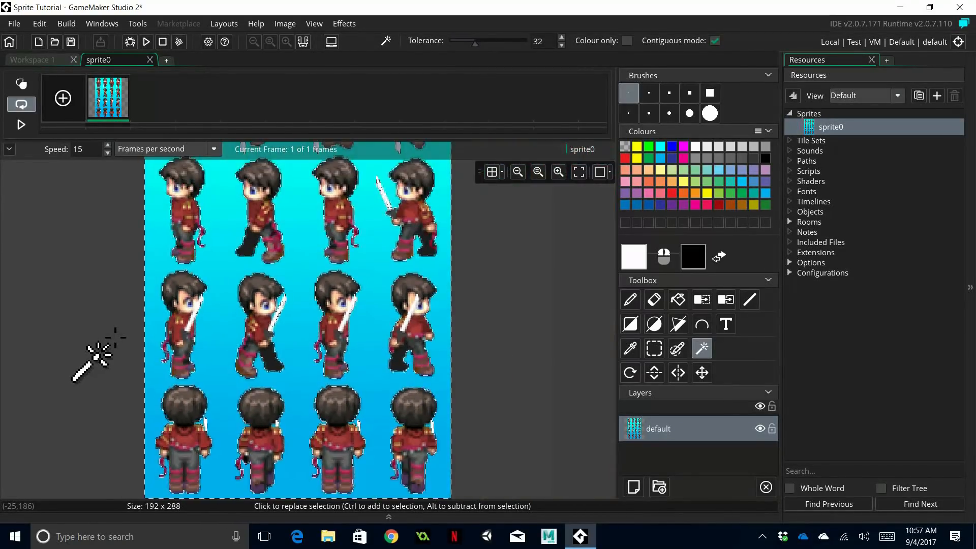
{"action": "middle_click_drag", "start_coordinate": [95, 282], "coordinate": [147, 346]}
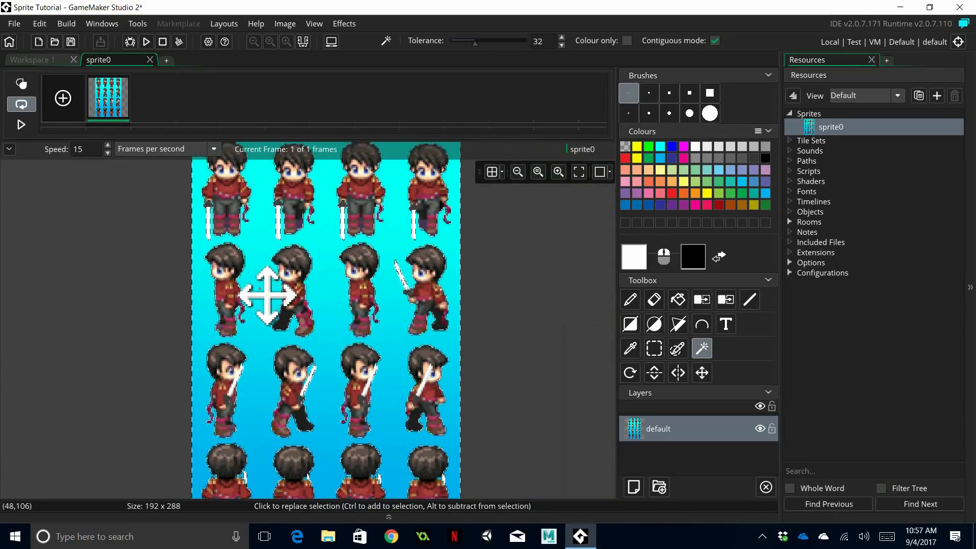
{"action": "mouse_move", "coordinate": [267, 294]}
{"action": "left_mouse_down"}
{"action": "mouse_move", "coordinate": [333, 331]}
{"action": "mouse_move", "coordinate": [479, 355]}
{"action": "mouse_move", "coordinate": [318, 326]}
{"action": "mouse_move", "coordinate": [267, 304]}
{"action": "left_mouse_up"}
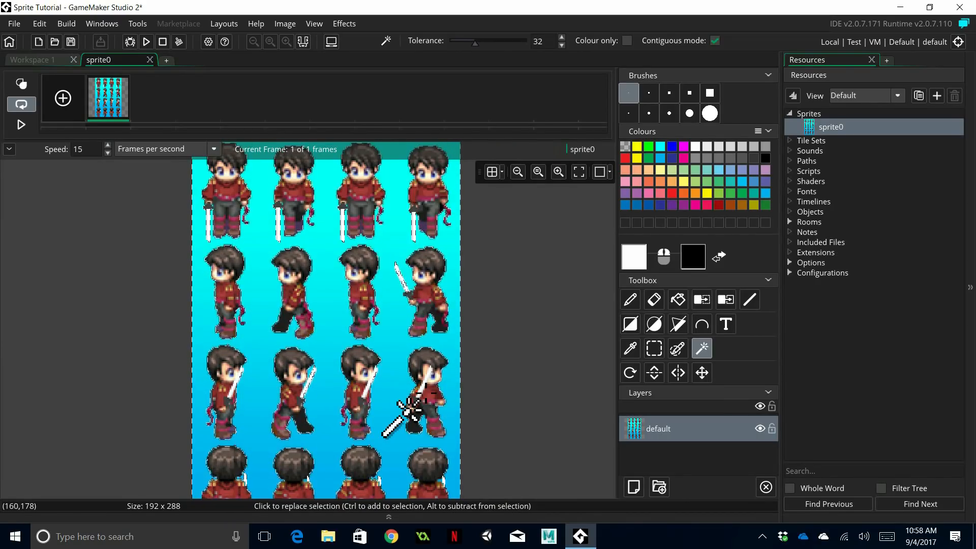
{"action": "key", "text": "Delete"}
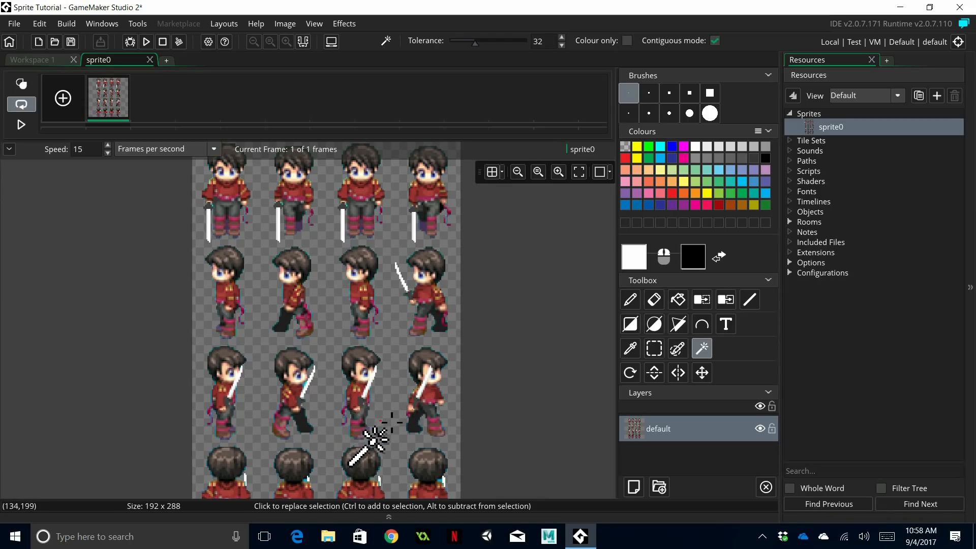
{"action": "key", "text": "ctrl+z"}
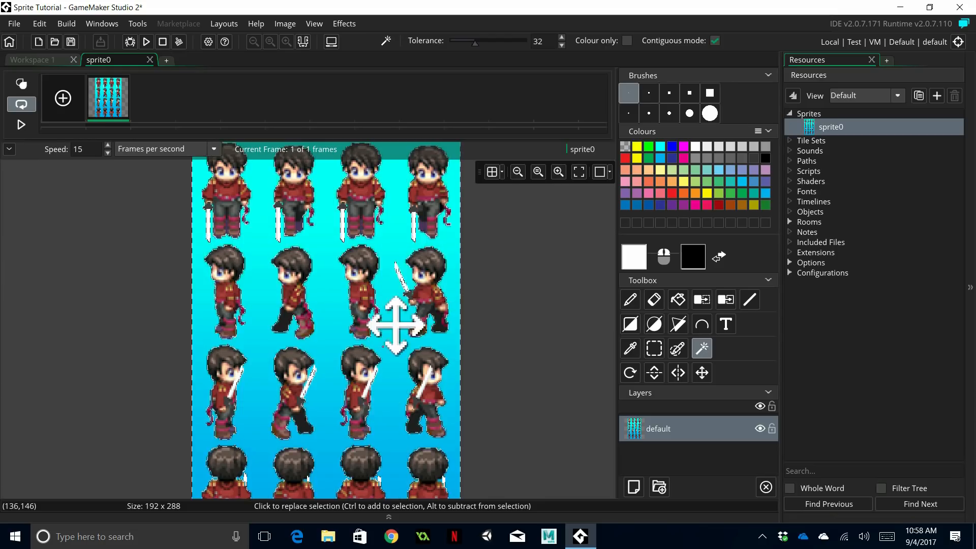
Set the Magic wand tolerance to 36 and delete the selected blue background around all the figures.
{"action": "left_click_drag", "start_coordinate": [479, 47], "coordinate": [484, 47]}
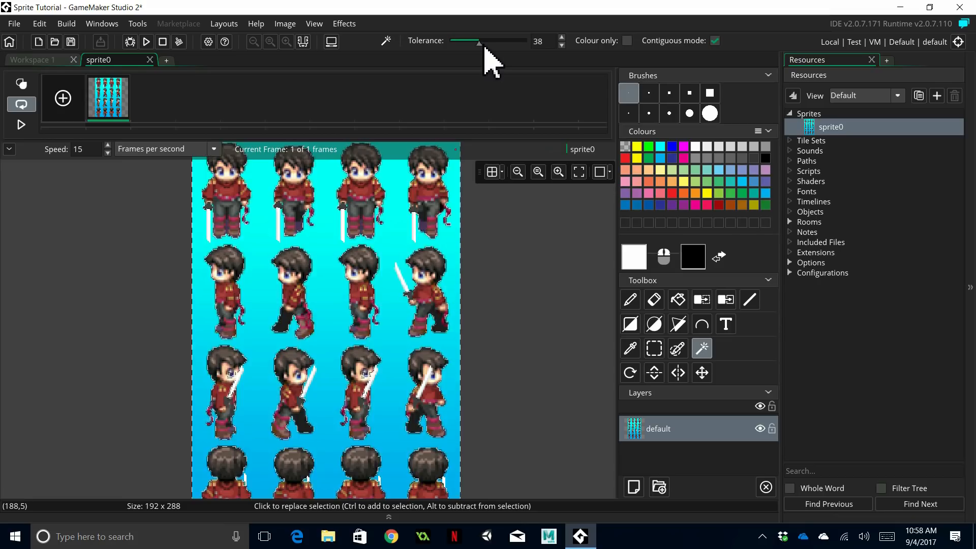
{"action": "left_click_drag", "start_coordinate": [484, 47], "coordinate": [483, 47]}
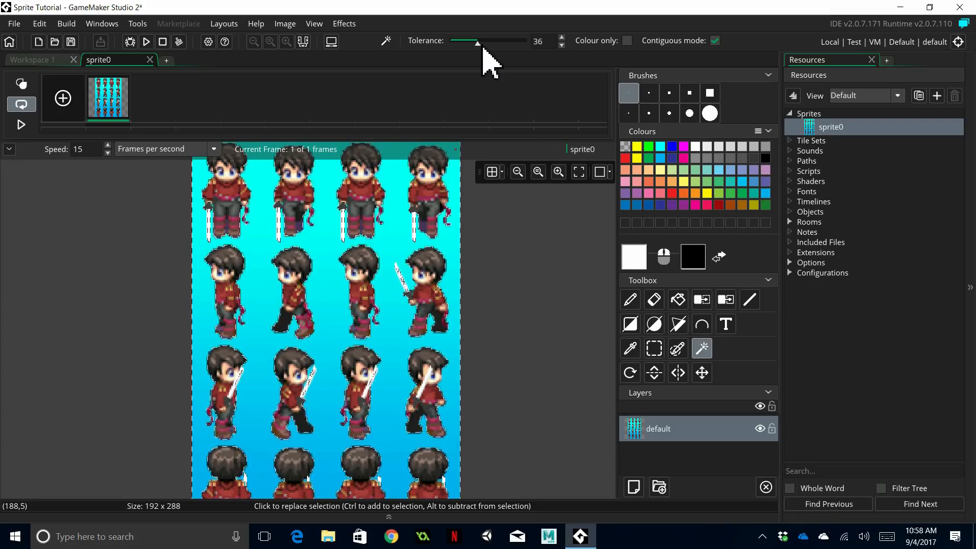
{"action": "key", "text": "Delete"}
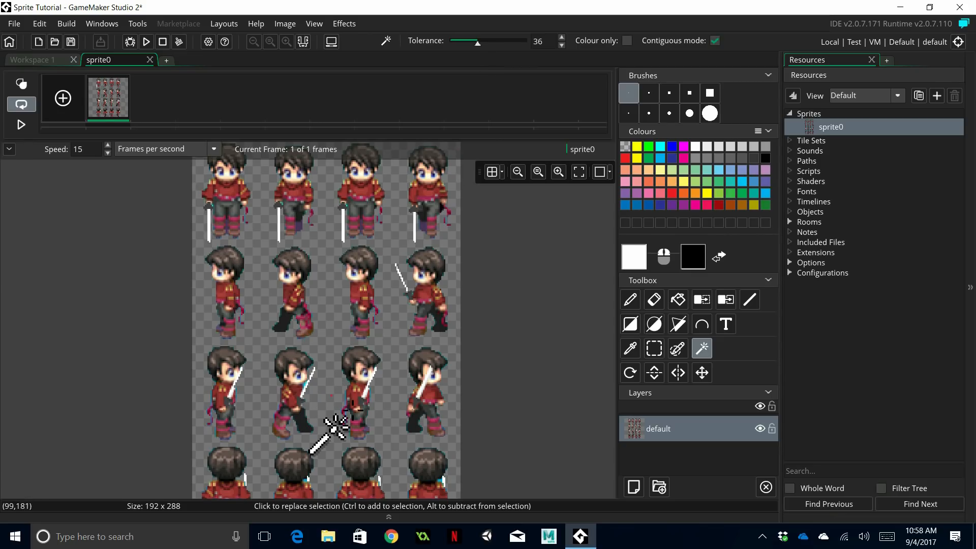
{"action": "scroll", "coordinate": [328, 417], "scroll_direction": "down", "scroll_amount": 2}
{"action": "scroll", "coordinate": [338, 427], "scroll_direction": "down", "scroll_amount": 2}
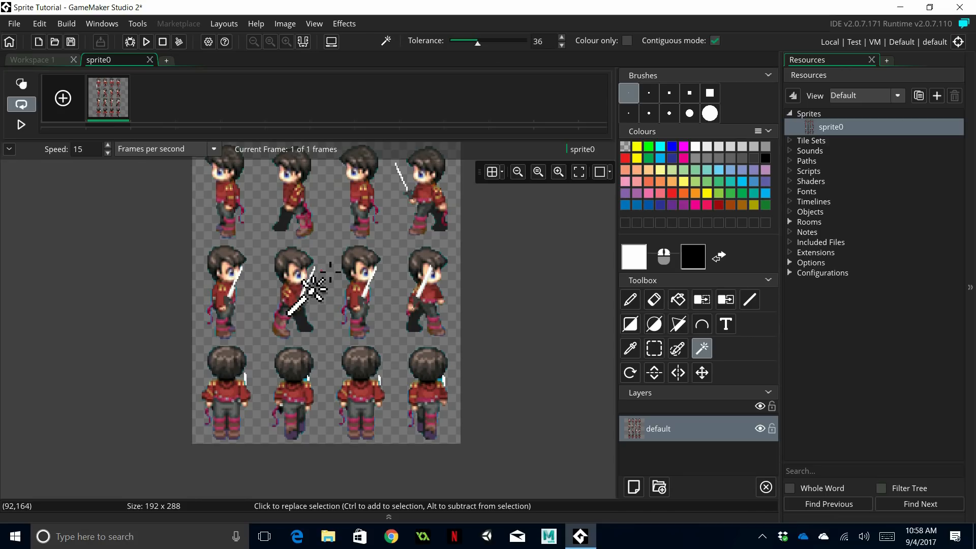
Select the leftover blue patch beside the sword of the second figure in the third row and delete it.
{"action": "scroll", "coordinate": [317, 290], "scroll_direction": "up", "scroll_amount": 6}
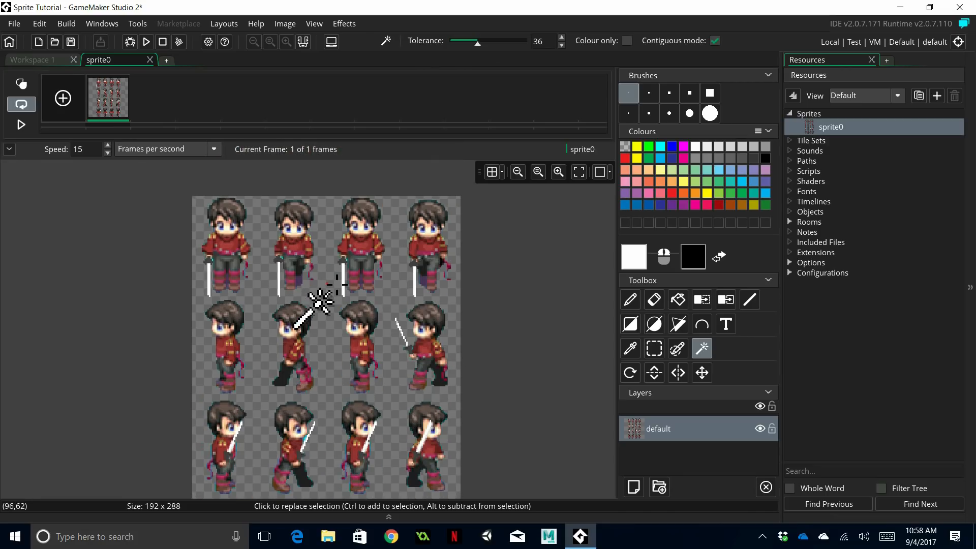
{"action": "scroll", "coordinate": [319, 300], "scroll_direction": "down", "scroll_amount": 4}
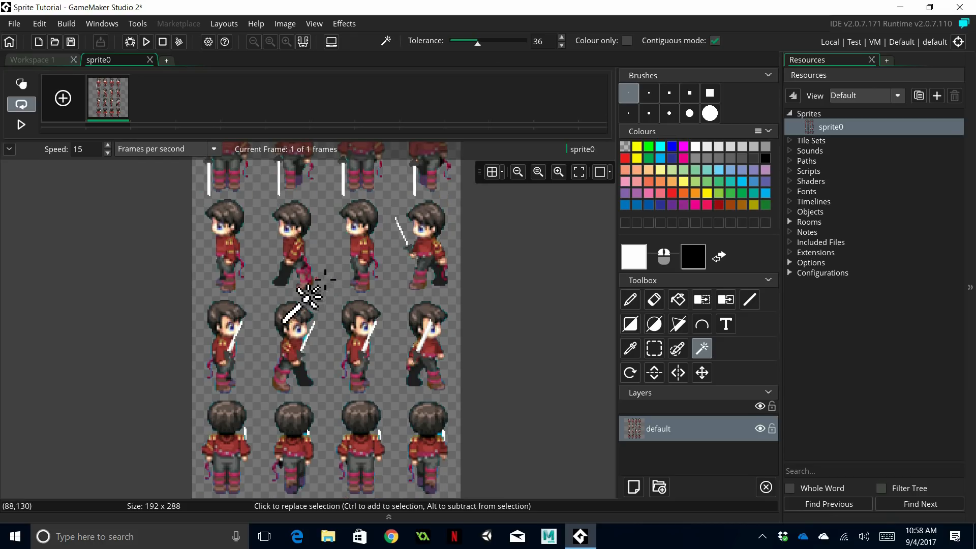
{"action": "scroll", "coordinate": [308, 344], "scroll_direction": "down", "scroll_amount": 2}
{"action": "scroll", "coordinate": [307, 341], "scroll_direction": "up", "scroll_amount": 5, "text": "ctrl"}
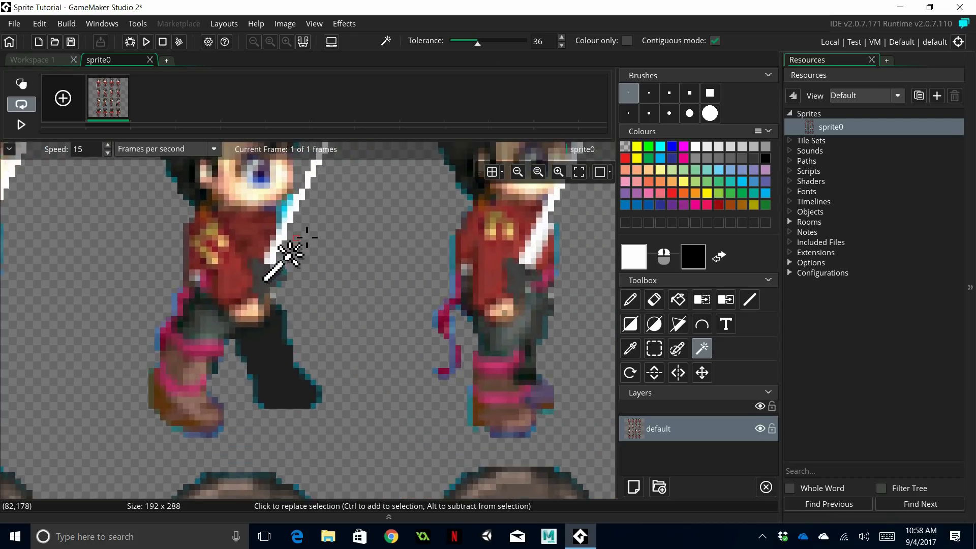
{"action": "scroll", "coordinate": [307, 237], "scroll_direction": "up", "scroll_amount": 1, "text": "ctrl"}
{"action": "left_click", "coordinate": [283, 206]}
{"action": "key", "text": "Delete"}
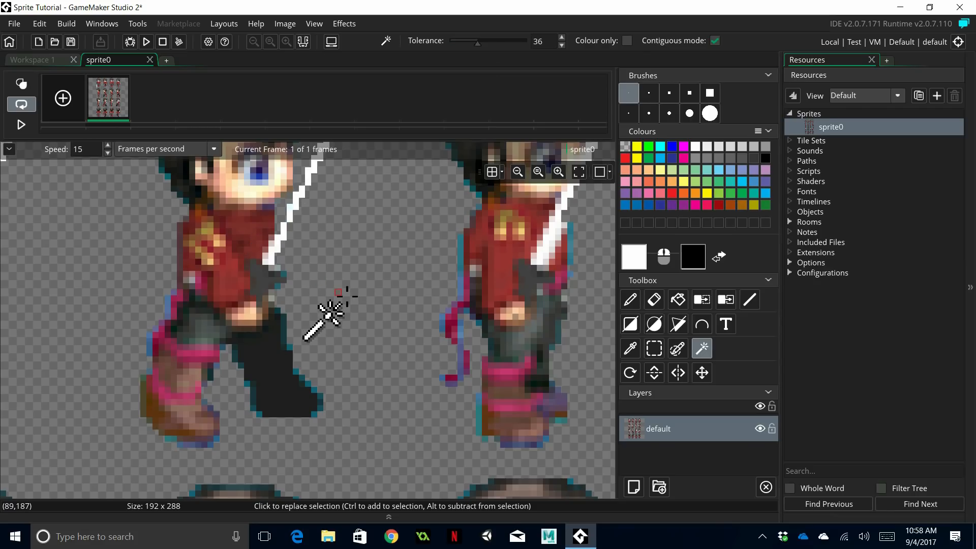
Delete the leftover blue patch beside the sword of the last back-facing figure in the bottom row.
{"action": "scroll", "coordinate": [356, 348], "scroll_direction": "down", "scroll_amount": 5}
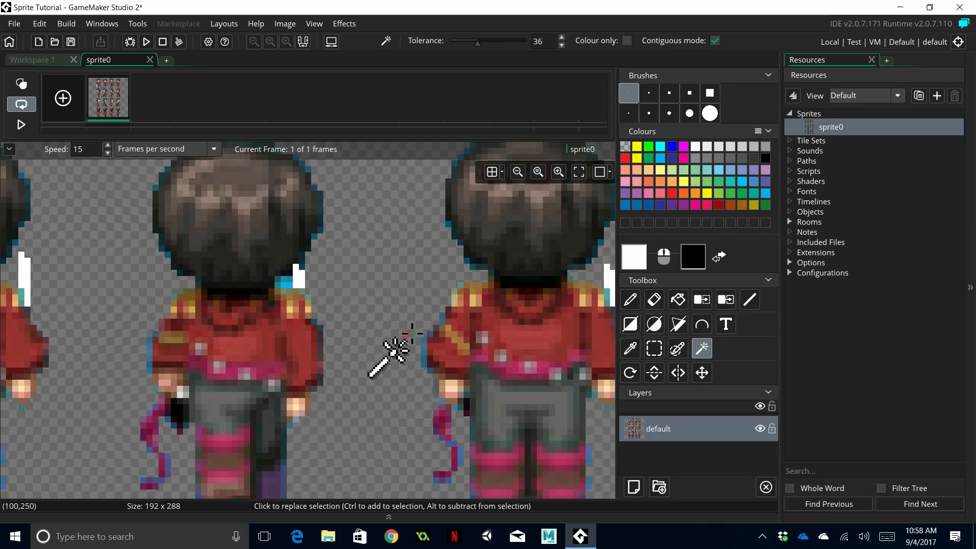
{"action": "middle_click_drag", "start_coordinate": [407, 334], "coordinate": [43, 290]}
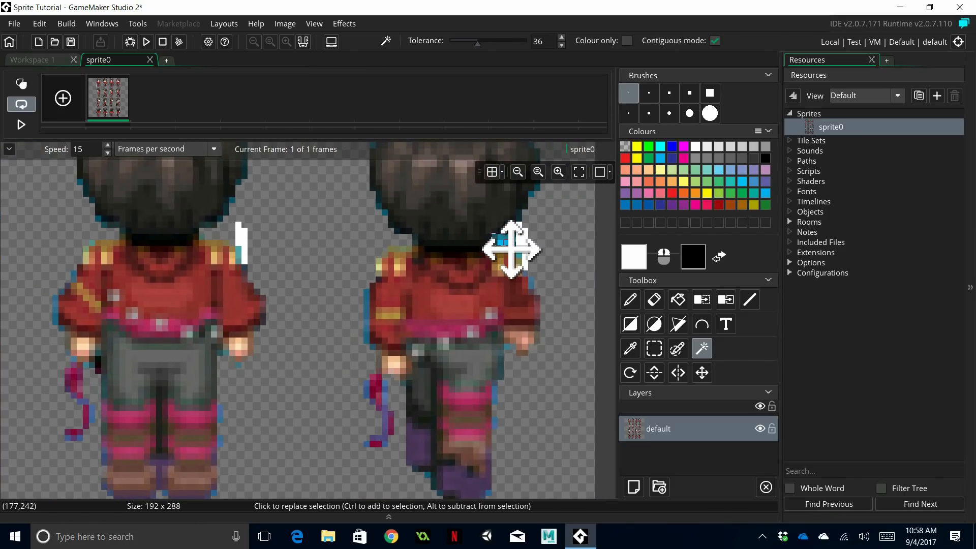
{"action": "key", "text": "Delete"}
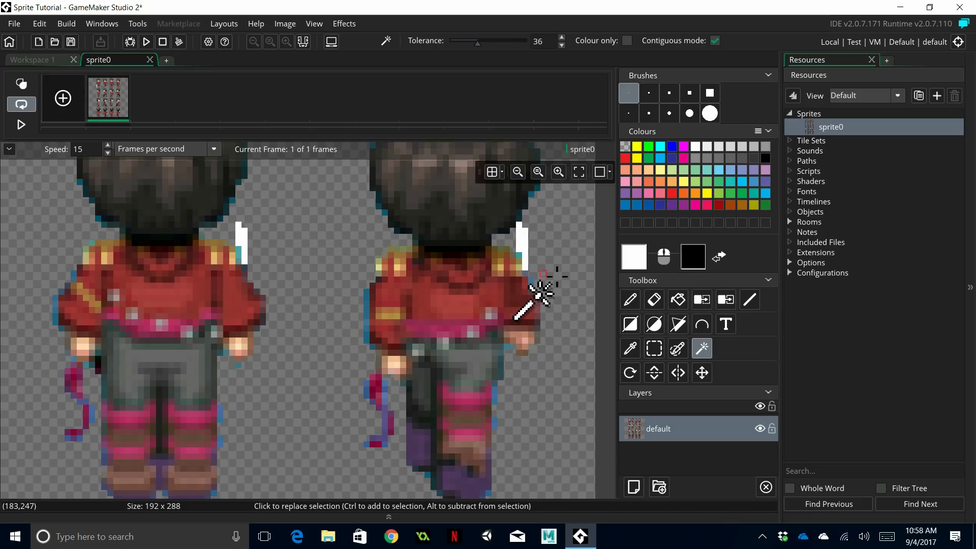
Examine the figures in the upper rows of the sheet for remaining blue background patches.
{"action": "scroll", "coordinate": [534, 298], "scroll_direction": "up", "scroll_amount": 5}
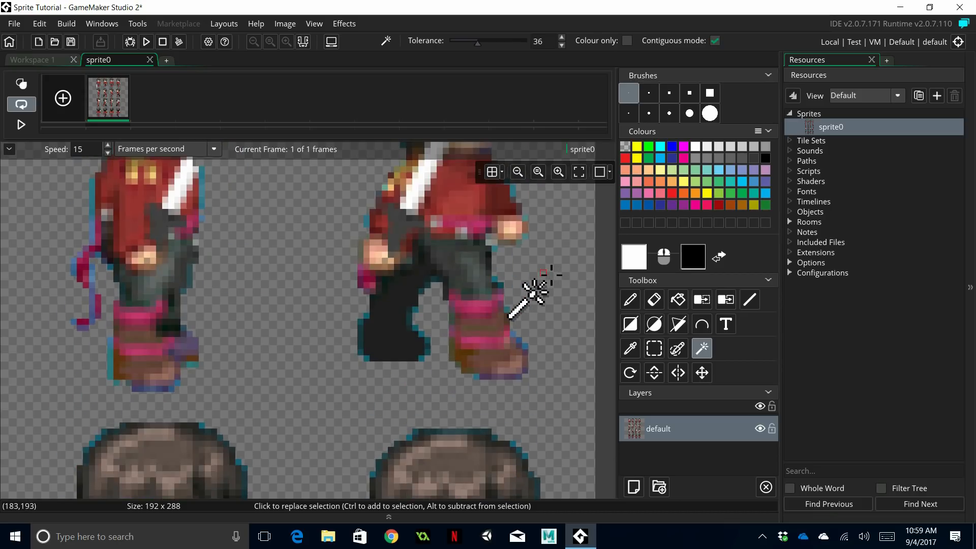
{"action": "scroll", "coordinate": [534, 293], "scroll_direction": "up", "scroll_amount": 3}
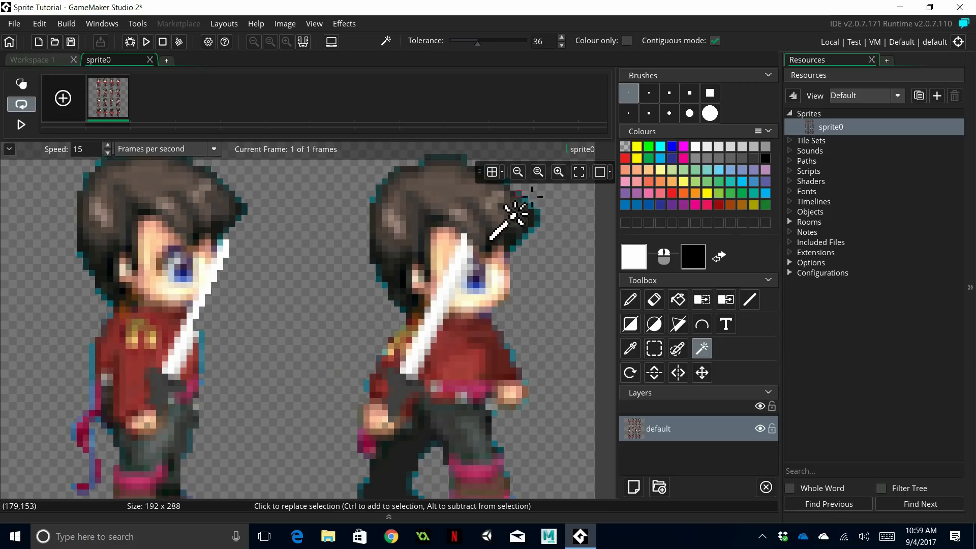
{"action": "scroll", "coordinate": [337, 273], "scroll_direction": "up", "scroll_amount": 7}
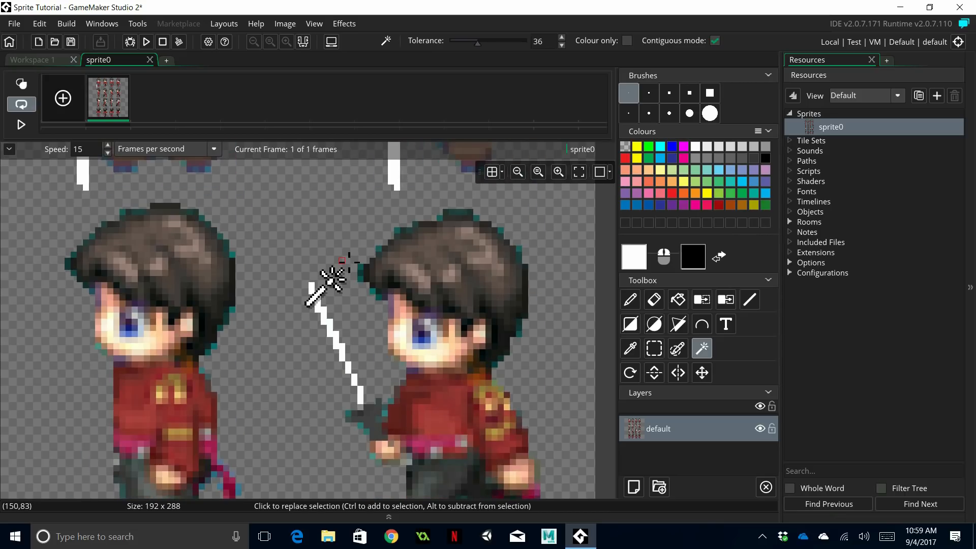
{"action": "scroll", "coordinate": [337, 273], "scroll_direction": "up", "scroll_amount": 7}
{"action": "scroll", "coordinate": [337, 274], "scroll_direction": "down", "scroll_amount": 5, "text": "ctrl"}
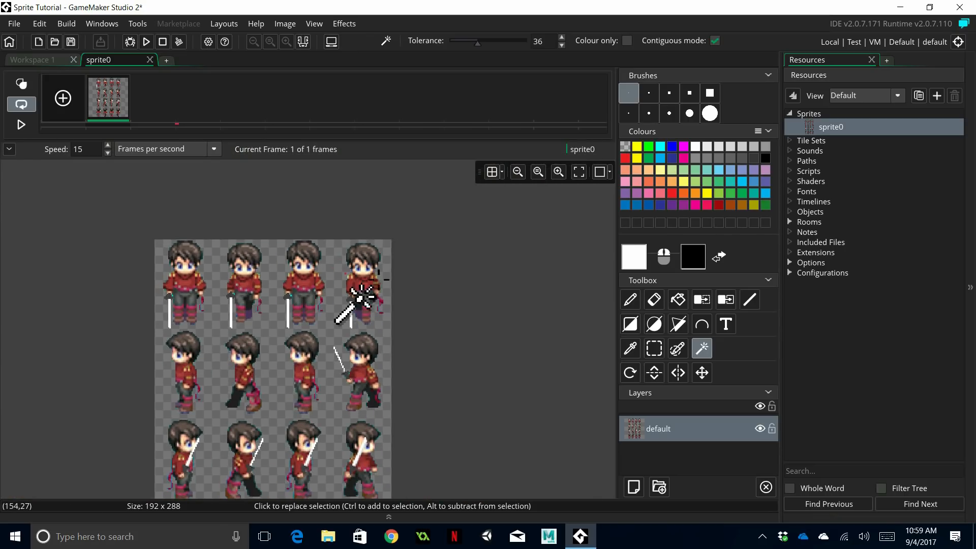
{"action": "middle_click_drag", "start_coordinate": [391, 347], "coordinate": [457, 273]}
{"action": "scroll", "coordinate": [500, 230], "scroll_direction": "down", "scroll_amount": 1, "text": "ctrl"}
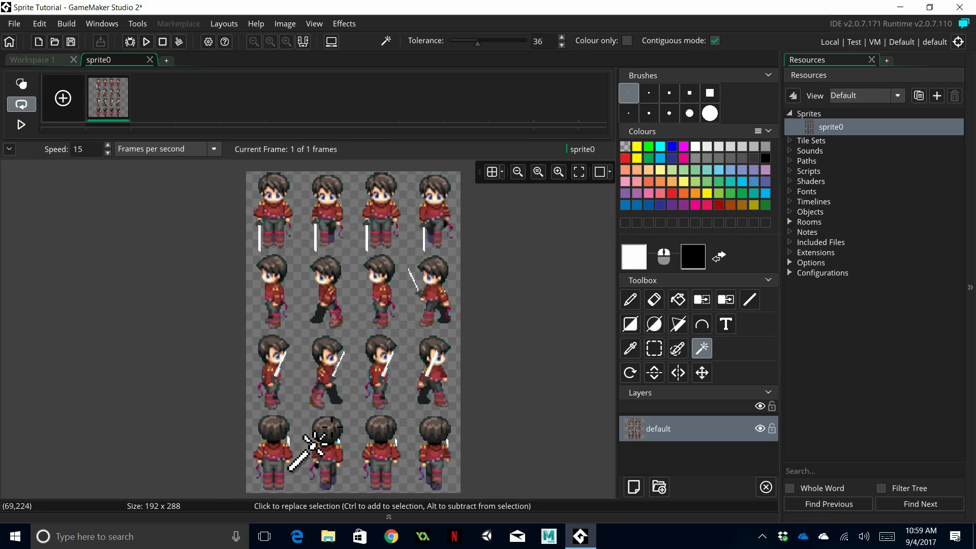
Remove the leftover blue patch beside the sword of the second back-facing figure in the bottom row.
{"action": "scroll", "coordinate": [351, 456], "scroll_direction": "up", "scroll_amount": 1, "text": "ctrl"}
{"action": "scroll", "coordinate": [335, 465], "scroll_direction": "up", "scroll_amount": 5, "text": "ctrl"}
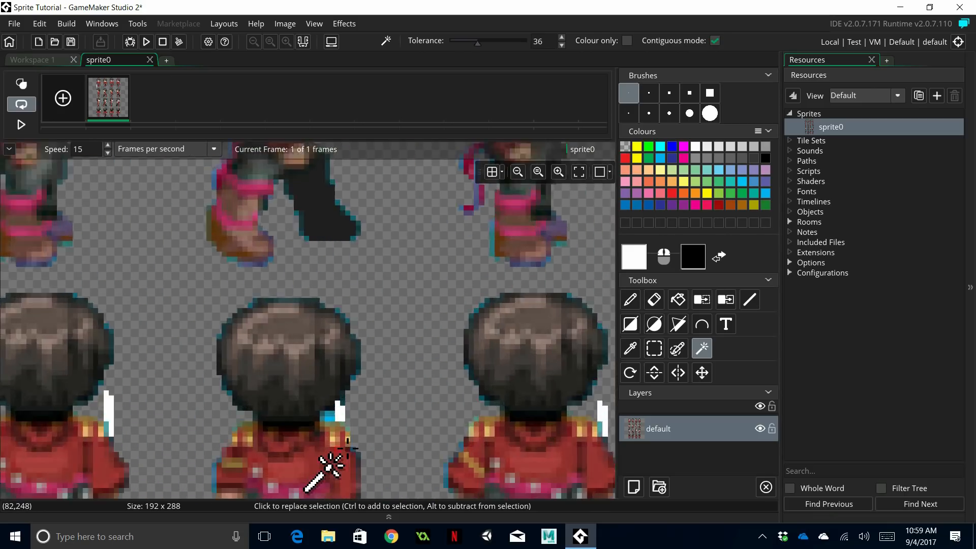
{"action": "left_click", "coordinate": [328, 405]}
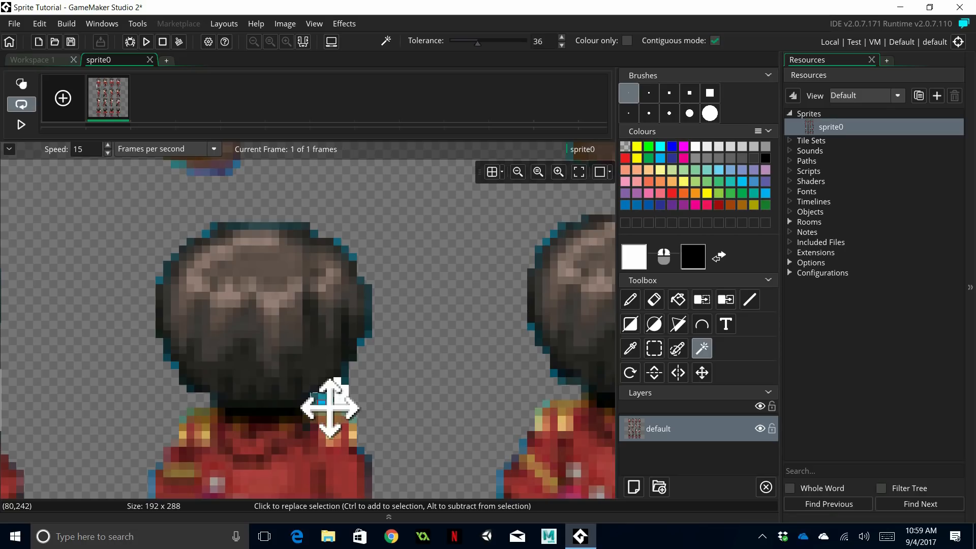
{"action": "scroll", "coordinate": [407, 384], "scroll_direction": "down", "scroll_amount": 5, "text": "ctrl"}
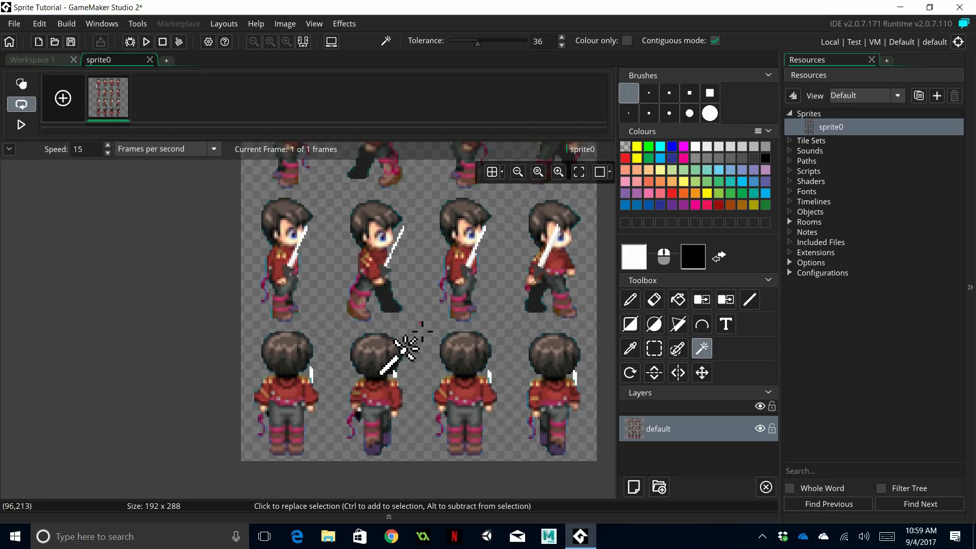
{"action": "scroll", "coordinate": [371, 376], "scroll_direction": "down", "scroll_amount": 3, "text": "ctrl"}
{"action": "scroll", "coordinate": [351, 386], "scroll_direction": "down", "scroll_amount": 2, "text": "ctrl"}
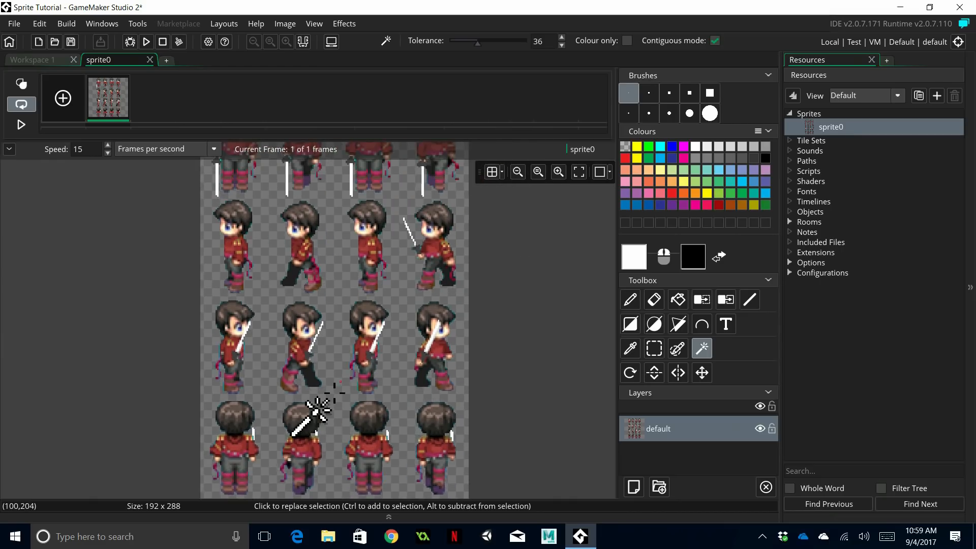
{"action": "scroll", "coordinate": [318, 405], "scroll_direction": "down", "scroll_amount": 1, "text": "ctrl"}
{"action": "scroll", "coordinate": [318, 404], "scroll_direction": "down", "scroll_amount": 1, "text": "ctrl"}
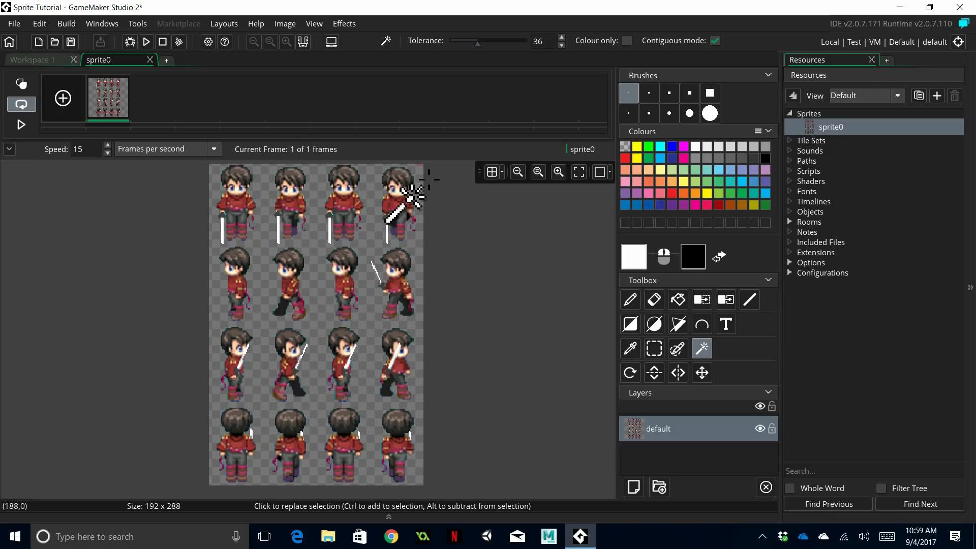
Start Convert to Frames for the sprite sheet and set 16 frames with 4 frames per row.
{"action": "left_click", "coordinate": [291, 29]}
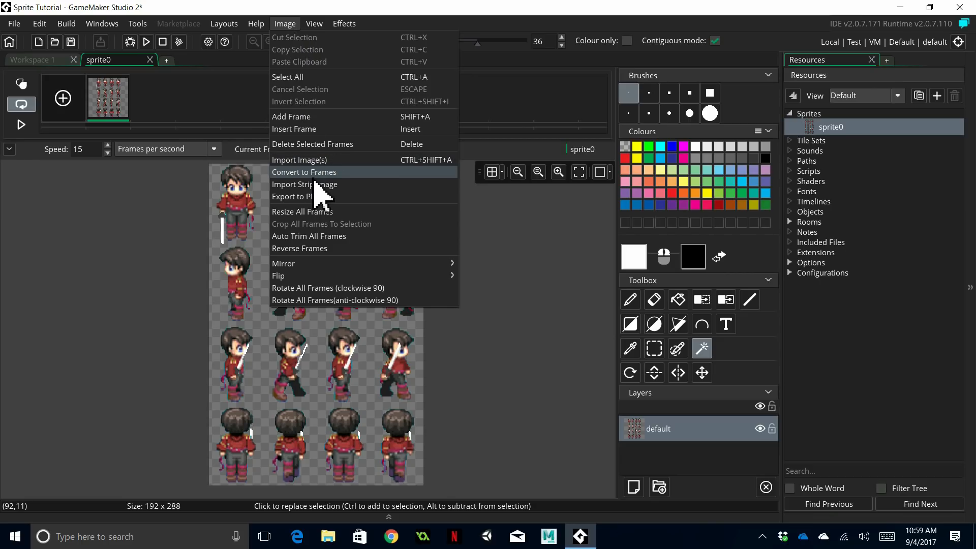
{"action": "left_click", "coordinate": [367, 178]}
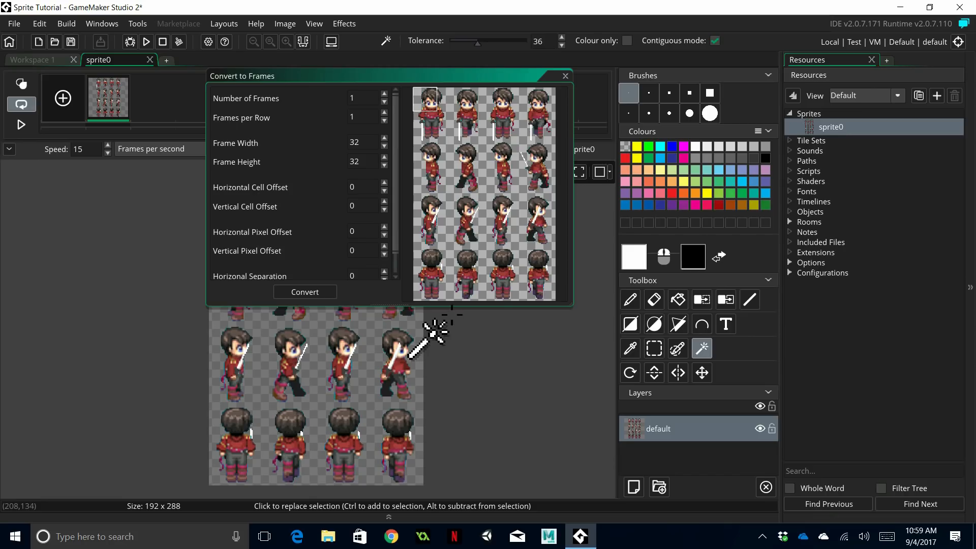
{"action": "left_click_drag", "start_coordinate": [447, 306], "coordinate": [448, 345]}
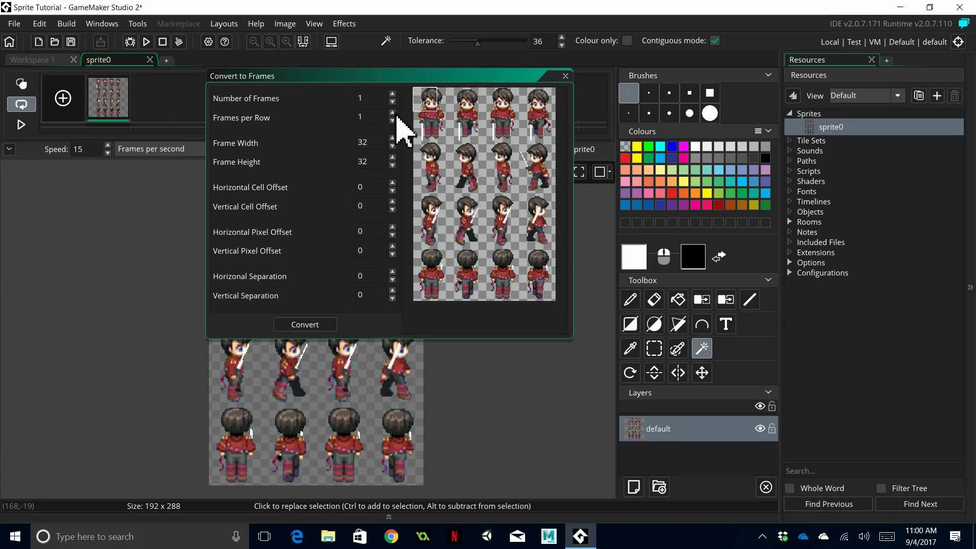
{"action": "key", "text": "ctrl"}
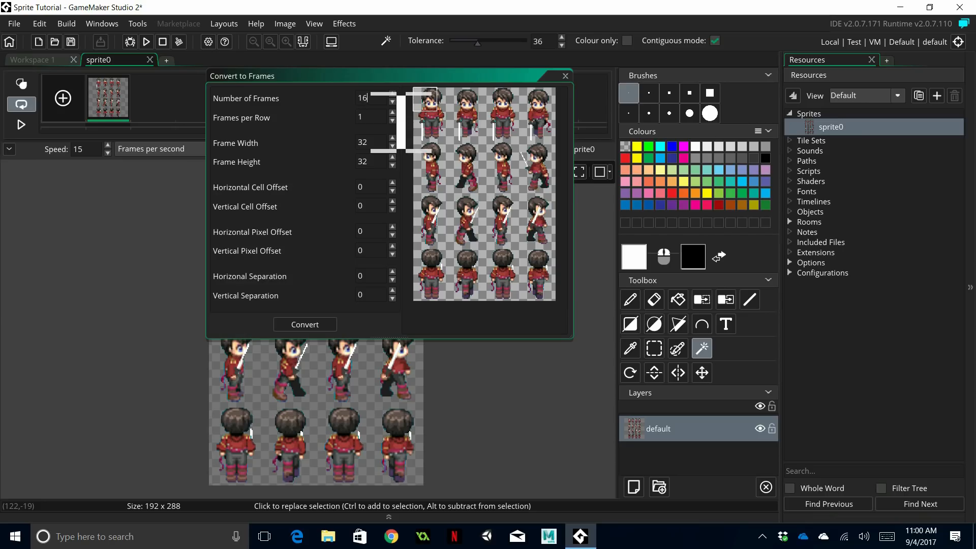
{"action": "left_click", "coordinate": [401, 118]}
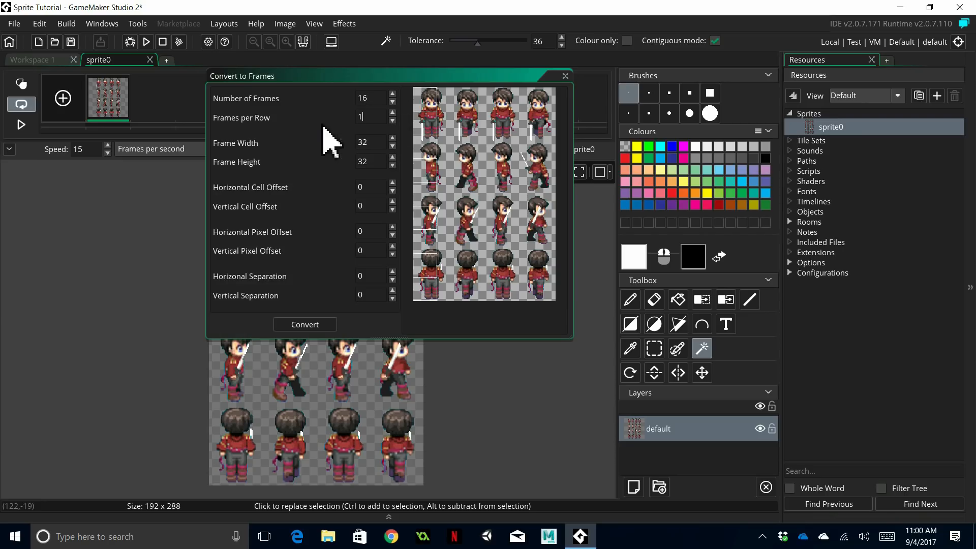
{"action": "left_click", "coordinate": [280, 133]}
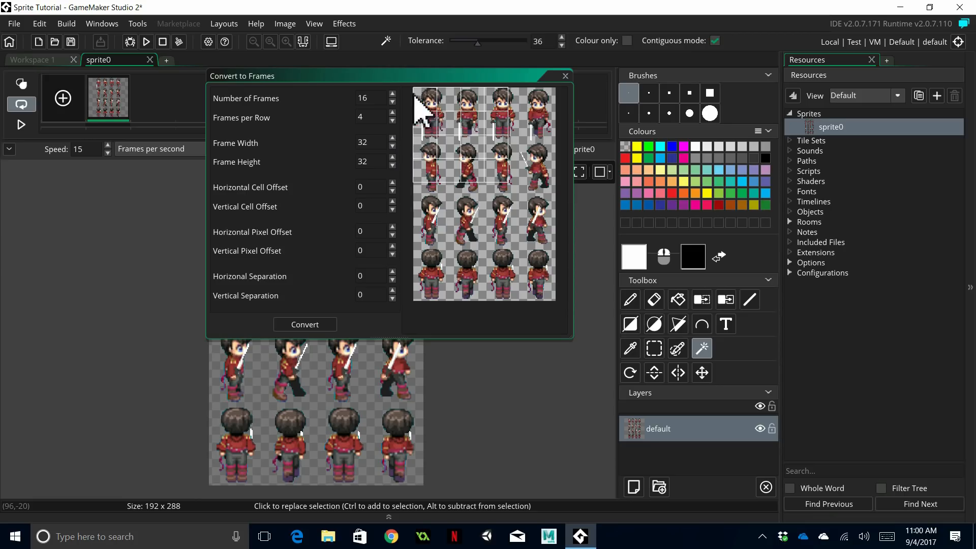
Set the frame width to 48 so the grid columns line up with the figures.
{"action": "left_click", "coordinate": [393, 138]}
{"action": "left_click", "coordinate": [393, 138]}
{"action": "left_click", "coordinate": [392, 138]}
{"action": "left_click", "coordinate": [395, 139]}
{"action": "left_click", "coordinate": [395, 138]}
{"action": "left_click", "coordinate": [395, 139]}
{"action": "left_click", "coordinate": [395, 139]}
{"action": "left_click", "coordinate": [395, 138]}
{"action": "left_click", "coordinate": [395, 138]}
{"action": "left_click", "coordinate": [395, 138]}
{"action": "left_click", "coordinate": [395, 139]}
{"action": "left_click", "coordinate": [393, 138]}
{"action": "left_click", "coordinate": [393, 137]}
{"action": "left_click", "coordinate": [393, 138]}
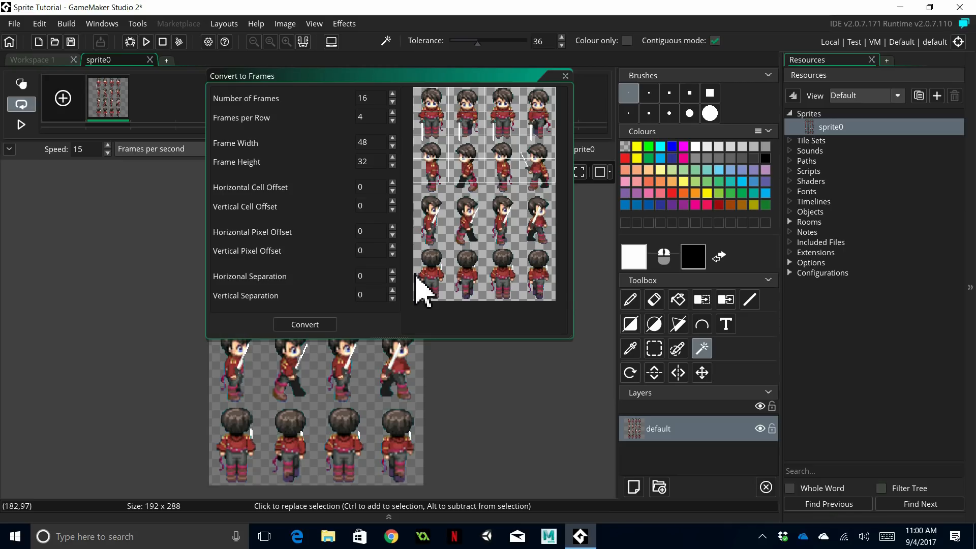
{"action": "left_click", "coordinate": [393, 140]}
{"action": "left_click", "coordinate": [393, 139]}
{"action": "left_click", "coordinate": [393, 140]}
{"action": "left_click", "coordinate": [394, 147]}
{"action": "left_click", "coordinate": [393, 148]}
{"action": "left_click", "coordinate": [393, 147]}
{"action": "left_click", "coordinate": [394, 147]}
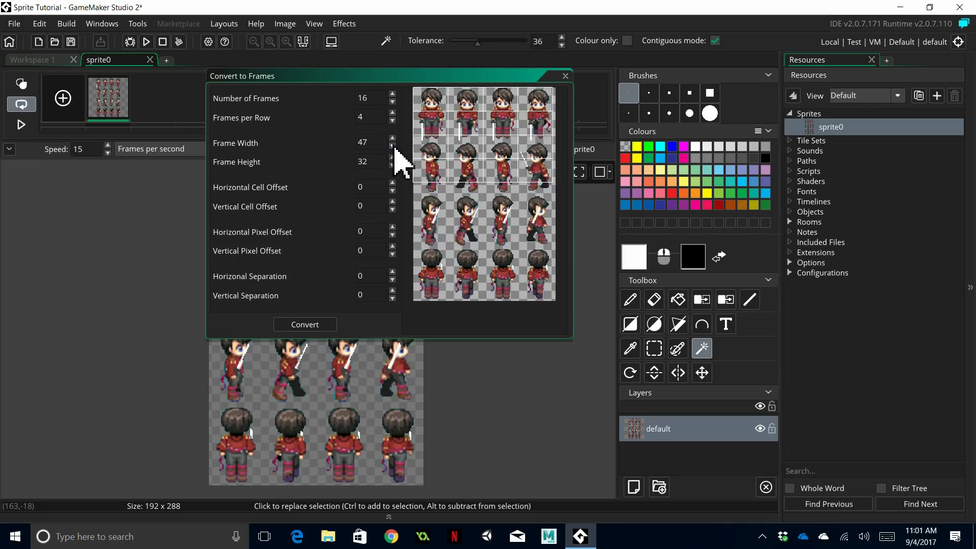
{"action": "left_click", "coordinate": [393, 138]}
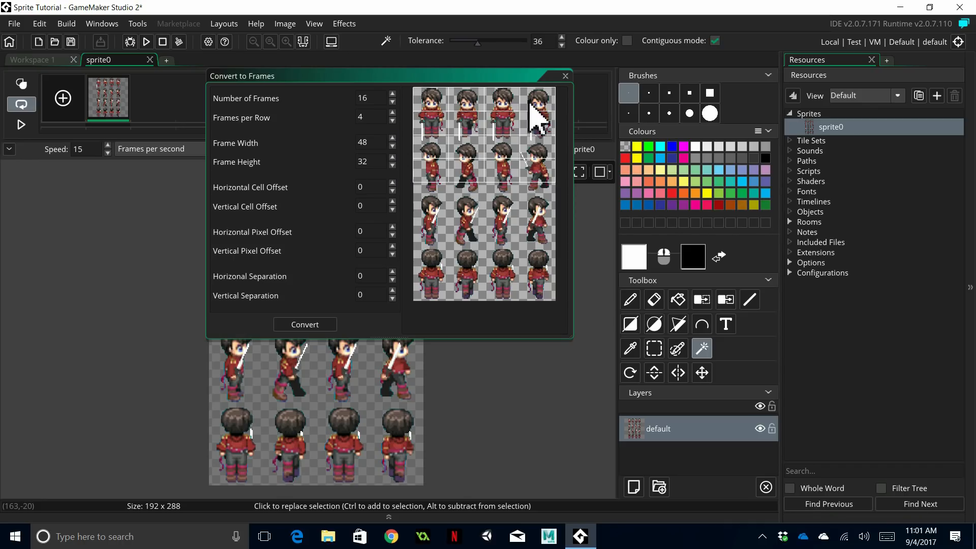
Set the frame height to 72 so the grid rows line up with the figures.
{"action": "left_click", "coordinate": [393, 158]}
{"action": "left_click", "coordinate": [392, 157]}
{"action": "left_click", "coordinate": [393, 158]}
{"action": "left_click", "coordinate": [393, 158]}
{"action": "left_click", "coordinate": [393, 157]}
{"action": "left_click", "coordinate": [393, 157]}
{"action": "left_click", "coordinate": [393, 158]}
{"action": "left_click", "coordinate": [393, 157]}
{"action": "left_click", "coordinate": [393, 157]}
{"action": "left_click", "coordinate": [393, 157]}
{"action": "left_click", "coordinate": [393, 158]}
{"action": "left_click", "coordinate": [393, 157]}
{"action": "left_click", "coordinate": [393, 158]}
{"action": "left_click", "coordinate": [393, 157]}
{"action": "left_click", "coordinate": [393, 158]}
{"action": "left_click", "coordinate": [393, 157]}
{"action": "left_click", "coordinate": [392, 157]}
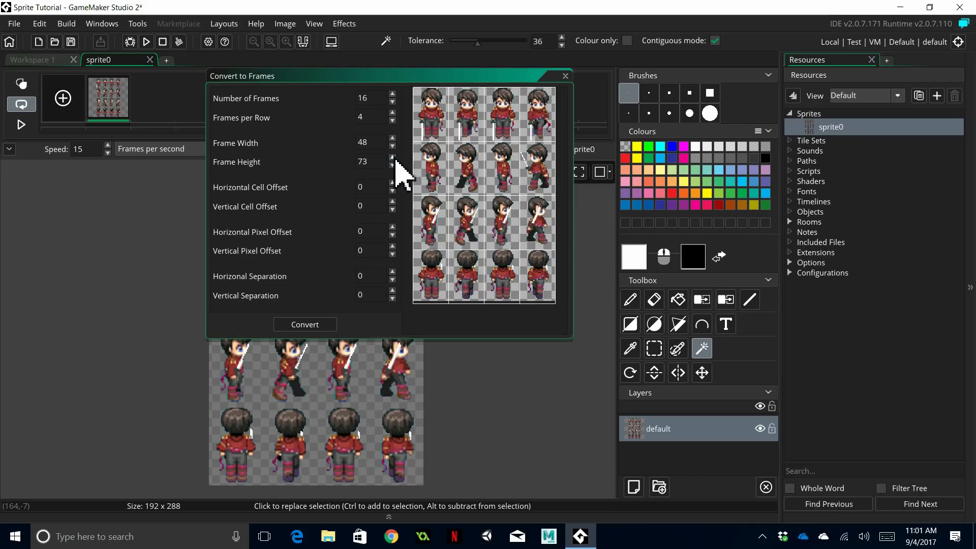
{"action": "left_click", "coordinate": [393, 166]}
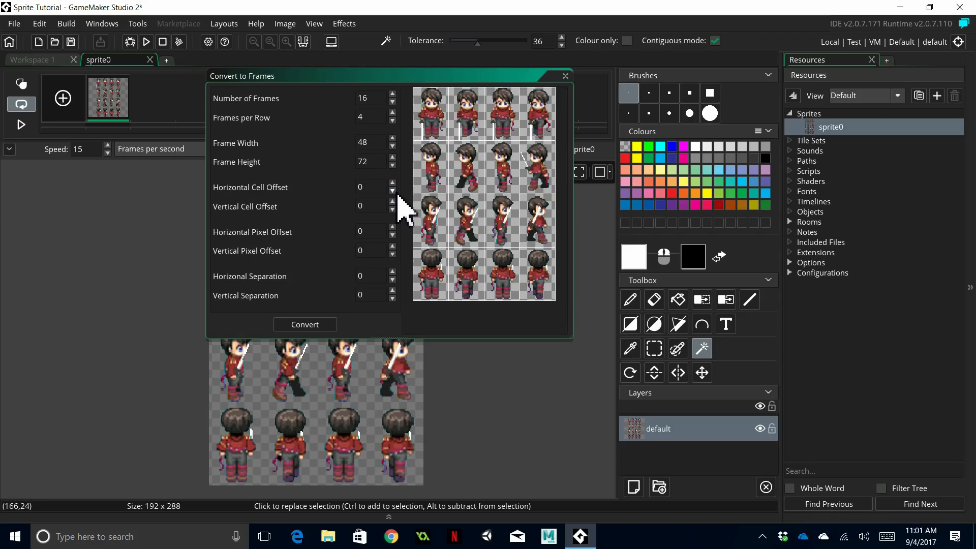
Try a horizontal pixel offset of 7 on the frame grid and return it to 0.
{"action": "left_click", "coordinate": [396, 228]}
{"action": "left_click", "coordinate": [396, 228]}
{"action": "left_click", "coordinate": [396, 228]}
{"action": "left_click", "coordinate": [396, 229]}
{"action": "left_click", "coordinate": [396, 228]}
{"action": "left_click", "coordinate": [396, 228]}
{"action": "left_click", "coordinate": [396, 228]}
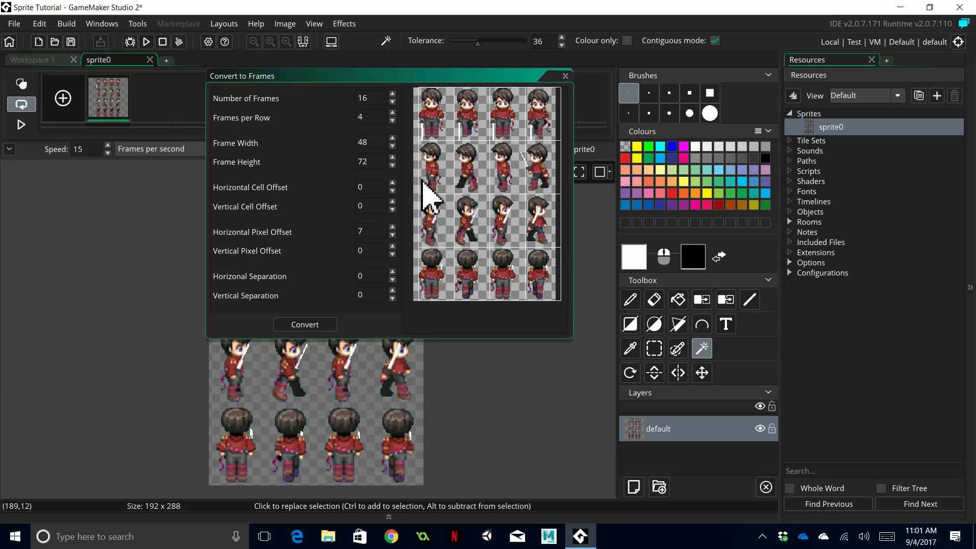
{"action": "left_click", "coordinate": [392, 235]}
{"action": "left_click", "coordinate": [393, 235]}
{"action": "left_click", "coordinate": [392, 234]}
{"action": "left_click", "coordinate": [393, 235]}
{"action": "left_click", "coordinate": [393, 234]}
{"action": "left_click", "coordinate": [393, 235]}
{"action": "left_click", "coordinate": [393, 235]}
Try shifting the frame grid with the vertical pixel offset and return it to 0.
{"action": "left_click", "coordinate": [392, 246]}
{"action": "left_click", "coordinate": [393, 246]}
{"action": "left_click", "coordinate": [393, 246]}
{"action": "left_click", "coordinate": [392, 246]}
{"action": "left_click", "coordinate": [393, 247]}
{"action": "left_click", "coordinate": [393, 247]}
{"action": "left_click", "coordinate": [392, 247]}
{"action": "left_click", "coordinate": [393, 247]}
{"action": "key", "text": "ctrl"}
{"action": "left_click", "coordinate": [392, 254]}
{"action": "left_click", "coordinate": [392, 254]}
{"action": "left_click", "coordinate": [393, 254]}
{"action": "left_click", "coordinate": [392, 254]}
{"action": "left_click", "coordinate": [392, 254]}
{"action": "left_click", "coordinate": [392, 254]}
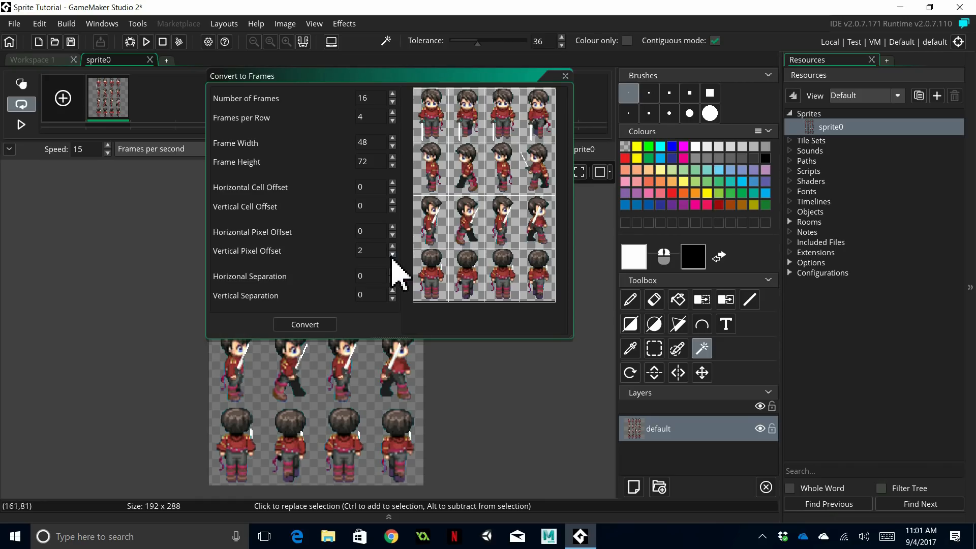
{"action": "left_click", "coordinate": [393, 254]}
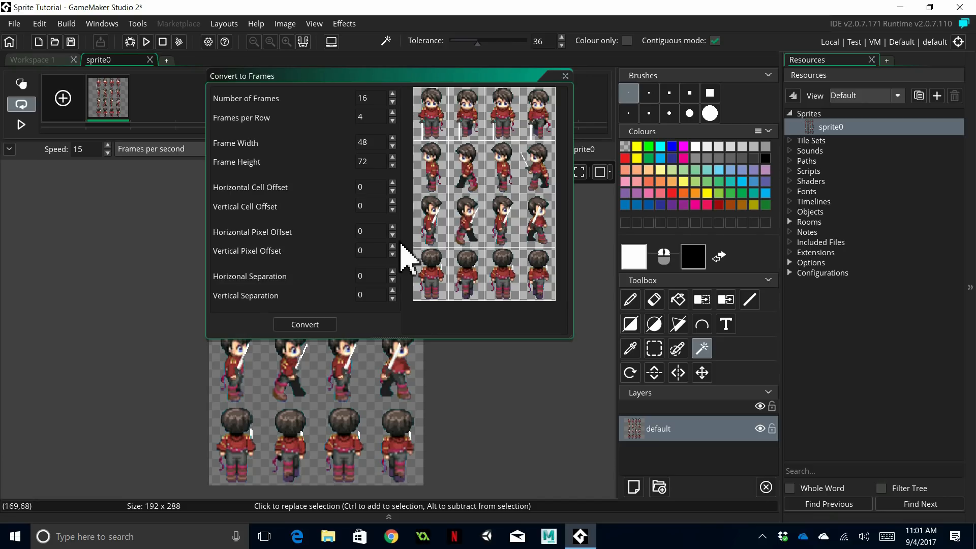
Try a horizontal separation of 7 and vertical separations of -8 and 7 between the frames.
{"action": "left_click", "coordinate": [392, 271]}
{"action": "left_click", "coordinate": [392, 271]}
{"action": "left_click", "coordinate": [392, 272]}
{"action": "left_click", "coordinate": [392, 272]}
{"action": "left_click", "coordinate": [392, 271]}
{"action": "left_click", "coordinate": [392, 271]}
{"action": "left_click", "coordinate": [392, 271]}
{"action": "left_click", "coordinate": [392, 299]}
{"action": "left_click", "coordinate": [392, 299]}
{"action": "left_click", "coordinate": [392, 299]}
{"action": "left_click", "coordinate": [392, 299]}
{"action": "left_click", "coordinate": [393, 299]}
{"action": "left_click", "coordinate": [393, 299]}
{"action": "left_click", "coordinate": [393, 299]}
{"action": "left_click", "coordinate": [392, 299]}
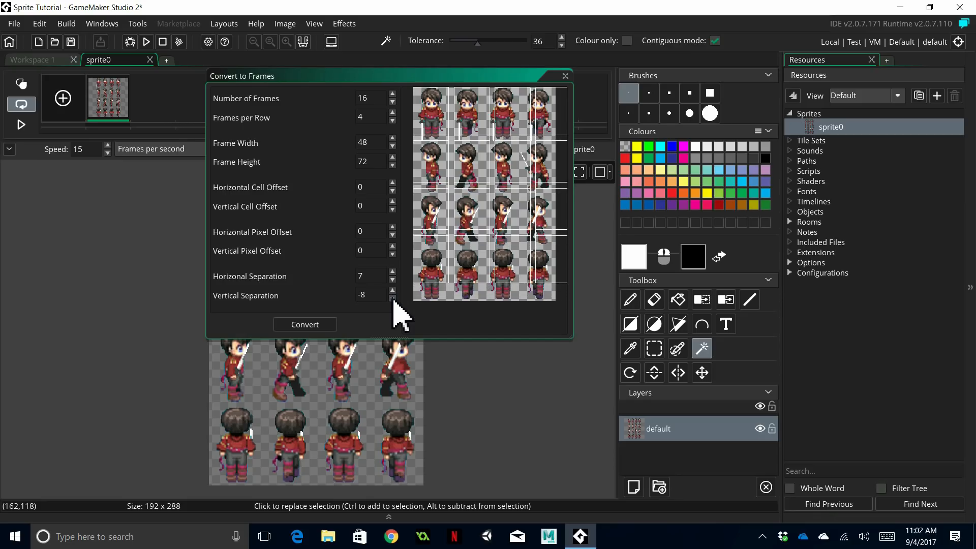
{"action": "left_click", "coordinate": [392, 291]}
{"action": "left_click", "coordinate": [392, 291]}
{"action": "left_click", "coordinate": [392, 291]}
{"action": "left_click", "coordinate": [392, 290]}
{"action": "left_click", "coordinate": [392, 291]}
{"action": "left_click", "coordinate": [392, 291]}
{"action": "left_click", "coordinate": [392, 290]}
{"action": "left_click", "coordinate": [392, 291]}
{"action": "left_click", "coordinate": [392, 292]}
{"action": "left_click", "coordinate": [392, 292]}
{"action": "left_click", "coordinate": [392, 291]}
{"action": "left_click", "coordinate": [392, 292]}
{"action": "left_click", "coordinate": [393, 291]}
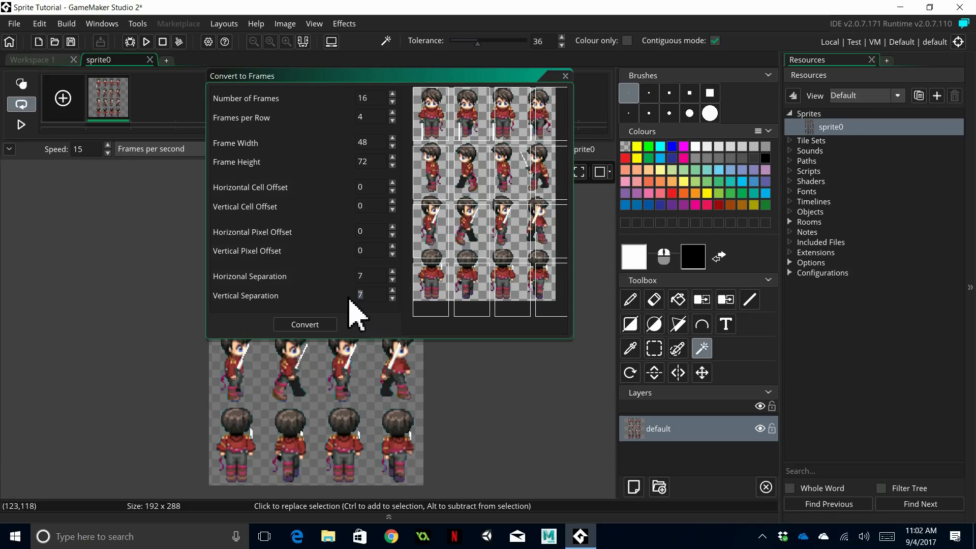
Reset the vertical and horizontal separations to 0 and convert the sheet into frames, replacing the existing sprite frames.
{"action": "type", "text": "0"}
{"action": "left_click_drag", "start_coordinate": [373, 278], "coordinate": [360, 276]}
{"action": "type", "text": "0"}
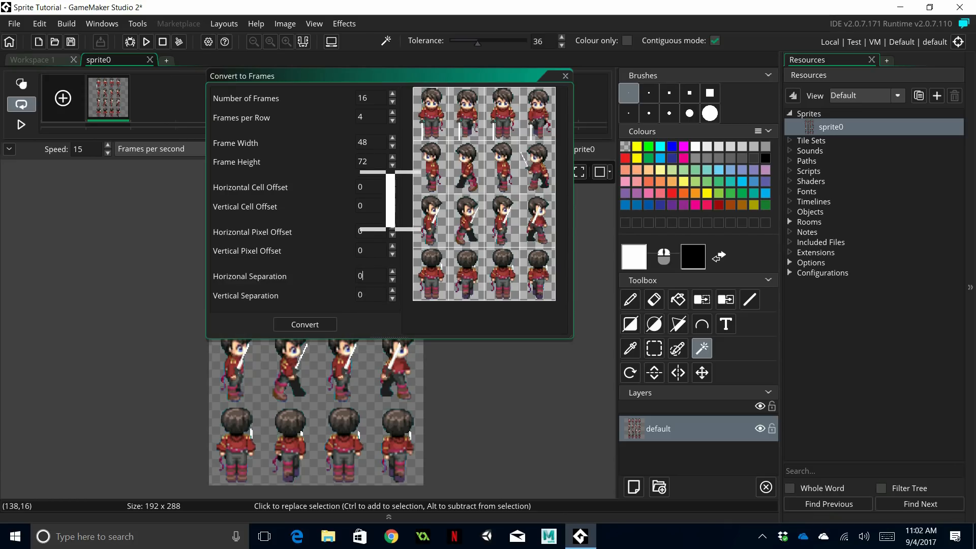
{"action": "left_click", "coordinate": [305, 325]}
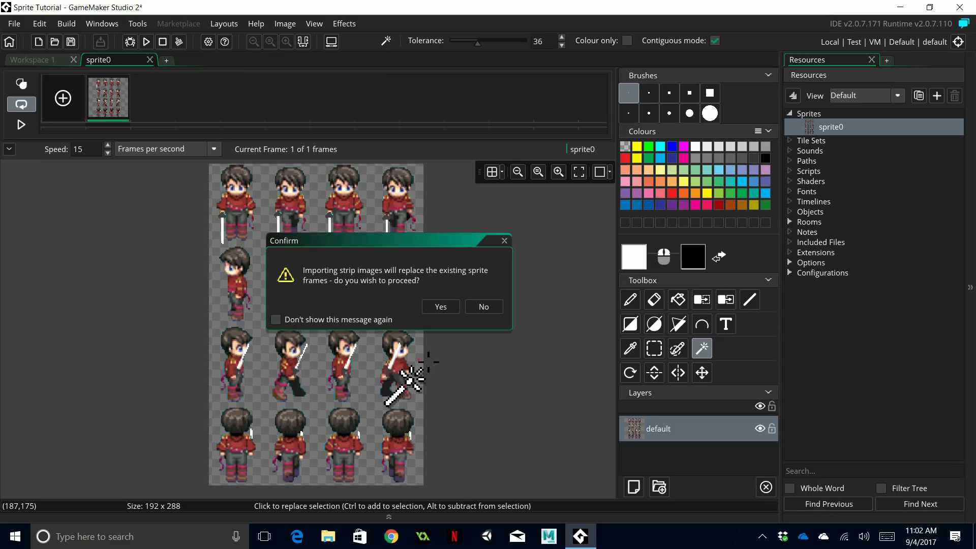
{"action": "left_click", "coordinate": [449, 310]}
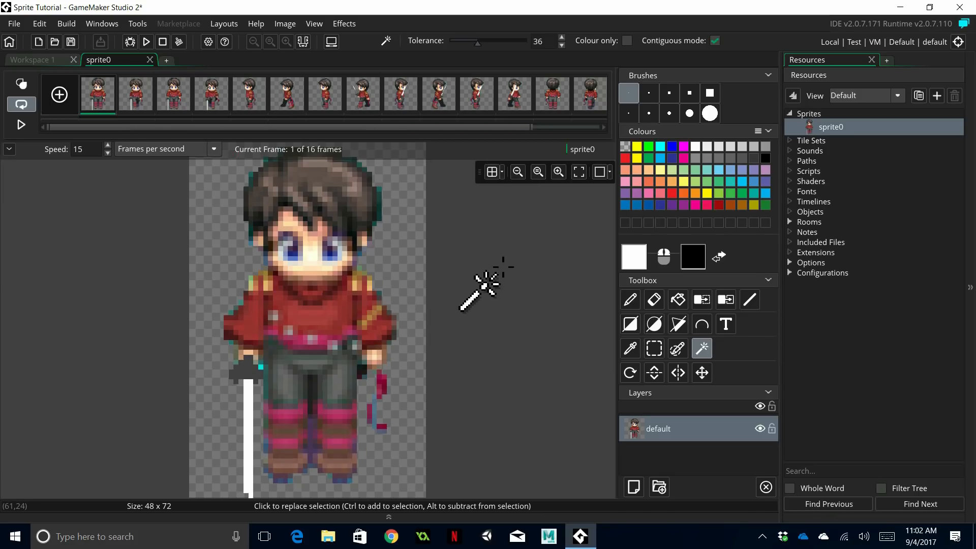
Preview the converted frames as a playing animation and close the image editor.
{"action": "scroll", "coordinate": [502, 265], "scroll_direction": "down", "scroll_amount": 1}
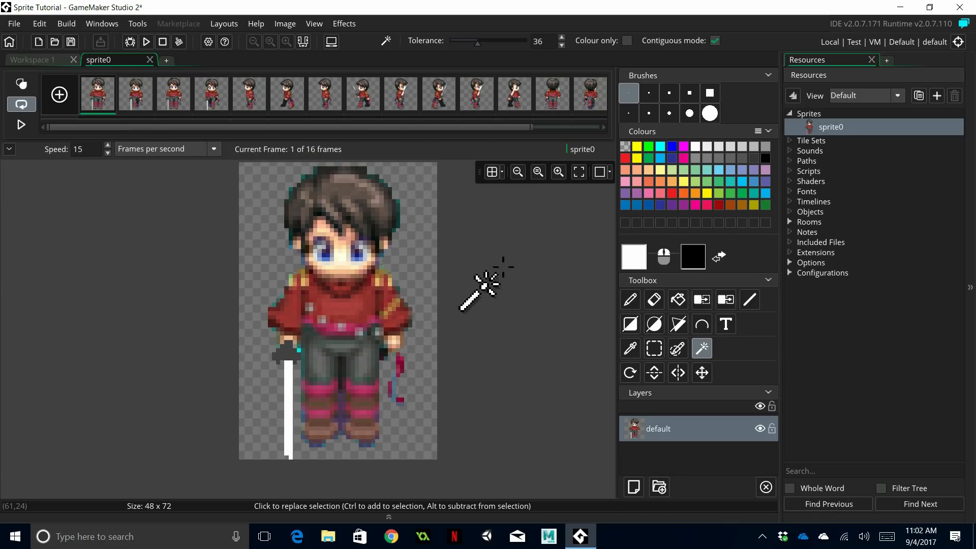
{"action": "left_click", "coordinate": [25, 130]}
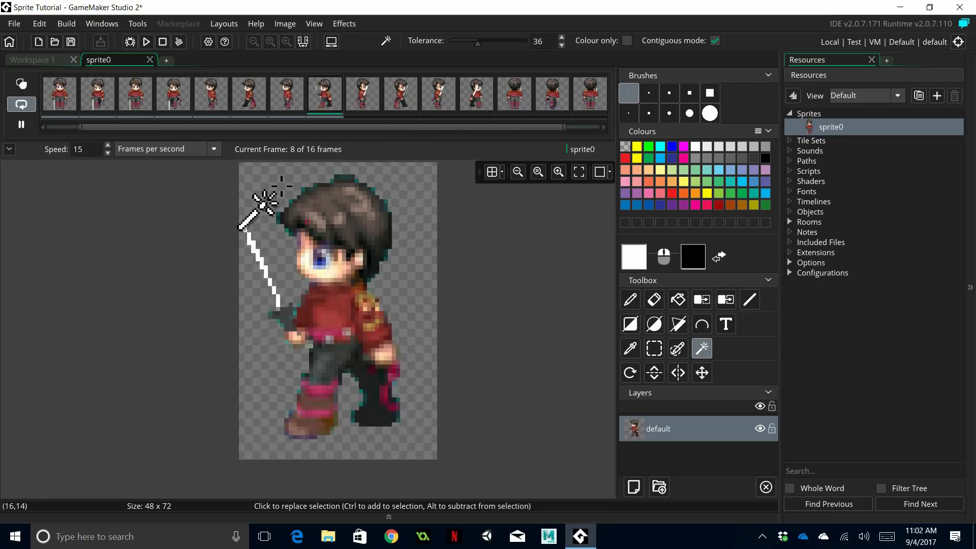
{"action": "left_click", "coordinate": [130, 125]}
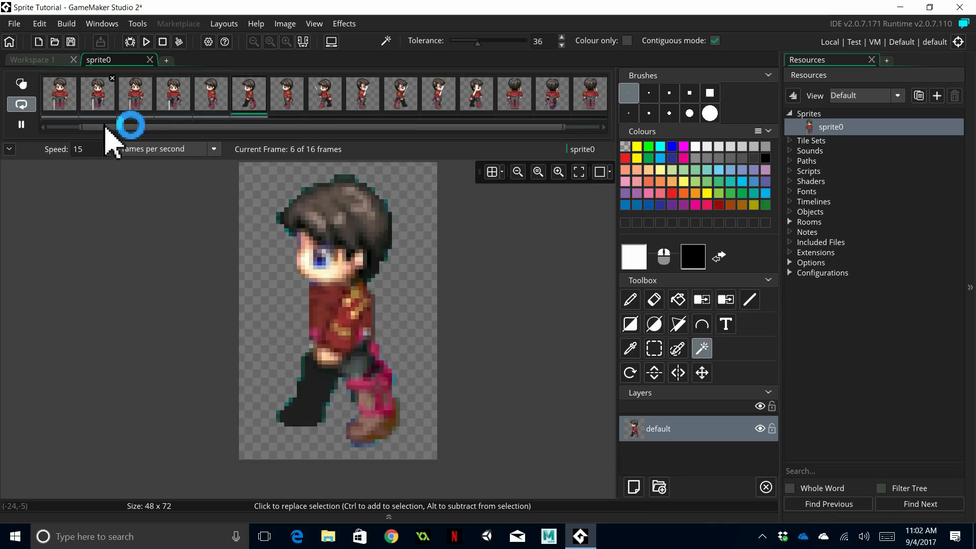
{"action": "left_click", "coordinate": [153, 61]}
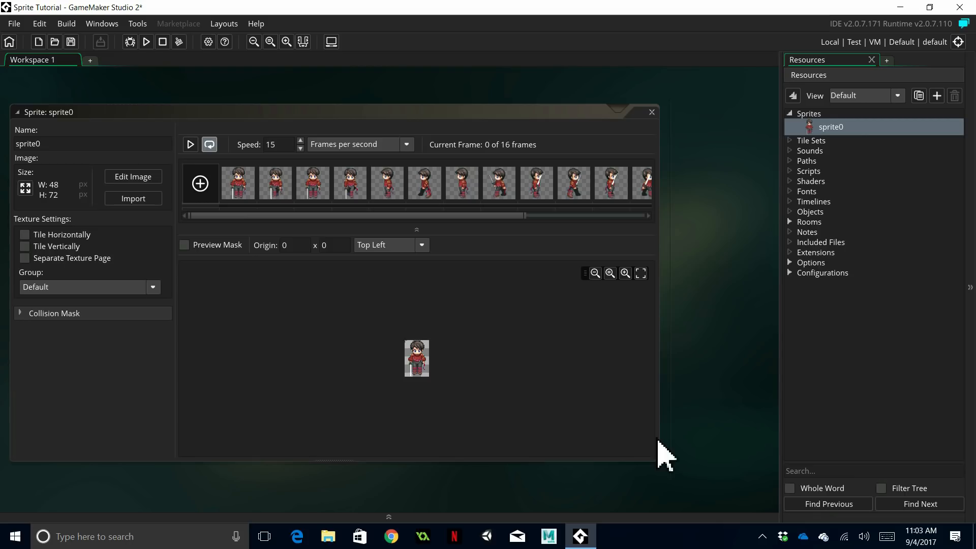
Enlarge the sprite window and replace the sprite's name with the prefix spr.
{"action": "mouse_move", "coordinate": [666, 465]}
{"action": "left_mouse_down"}
{"action": "mouse_move", "coordinate": [680, 468]}
{"action": "mouse_move", "coordinate": [679, 456]}
{"action": "left_mouse_up"}
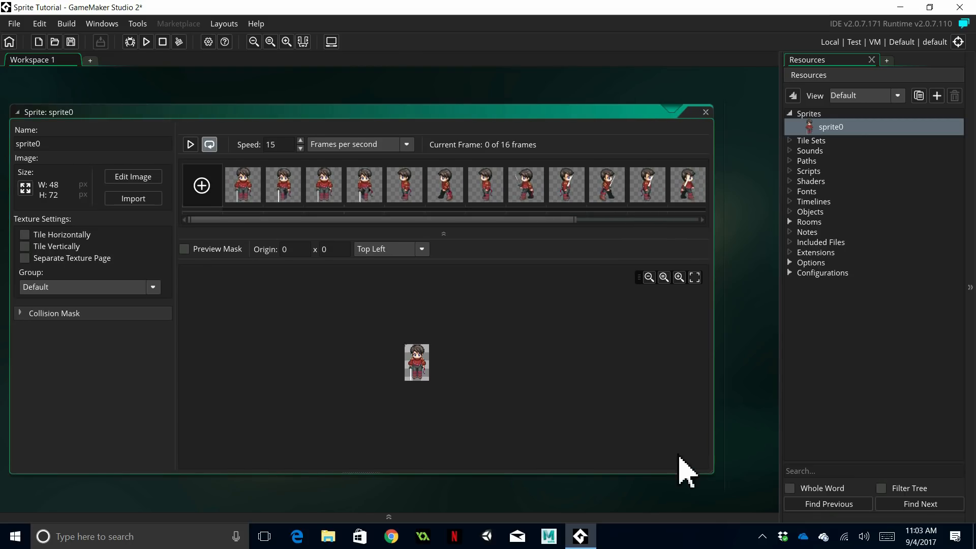
{"action": "scroll", "coordinate": [43, 153], "scroll_direction": "up", "scroll_amount": 4, "text": "ctrl"}
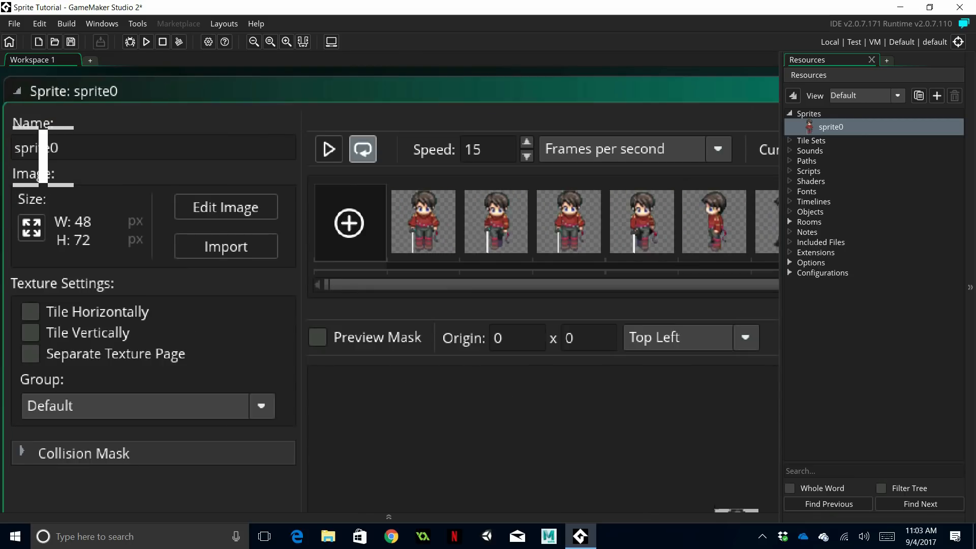
{"action": "scroll", "coordinate": [43, 156], "scroll_direction": "up", "scroll_amount": 1, "text": "ctrl"}
{"action": "left_click_drag", "start_coordinate": [219, 82], "coordinate": [253, 113]}
{"action": "left_click", "coordinate": [170, 189]}
{"action": "double_click", "coordinate": [78, 196]}
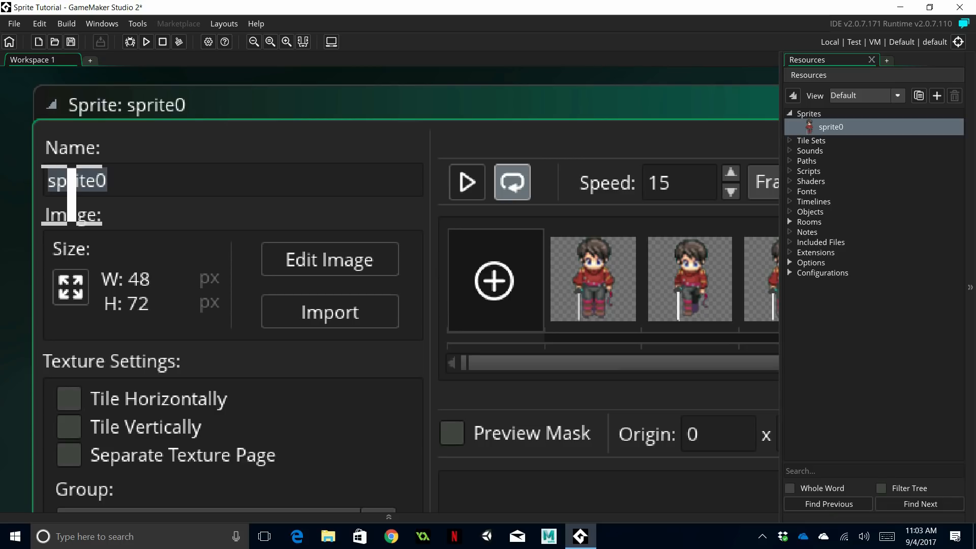
{"action": "type", "text": "sp"}
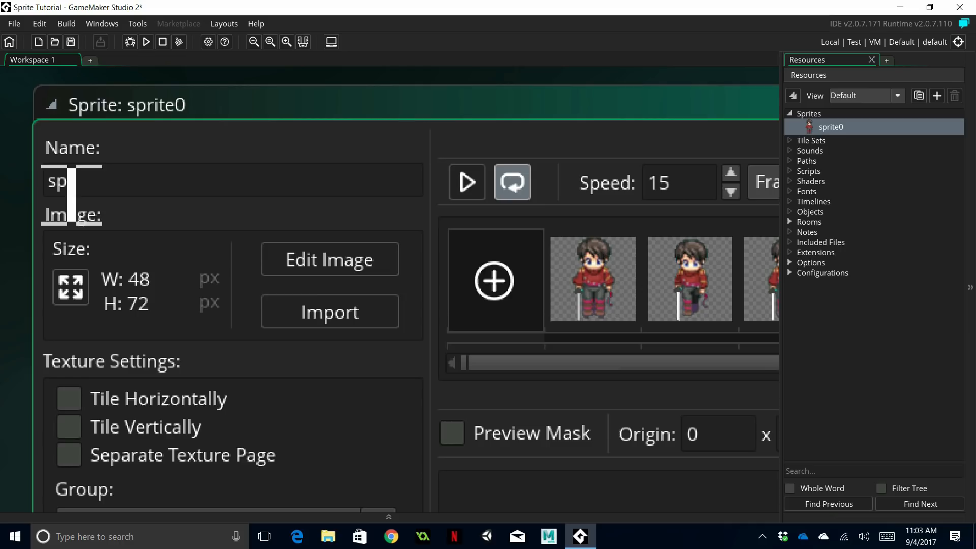
{"action": "type", "text": "r"}
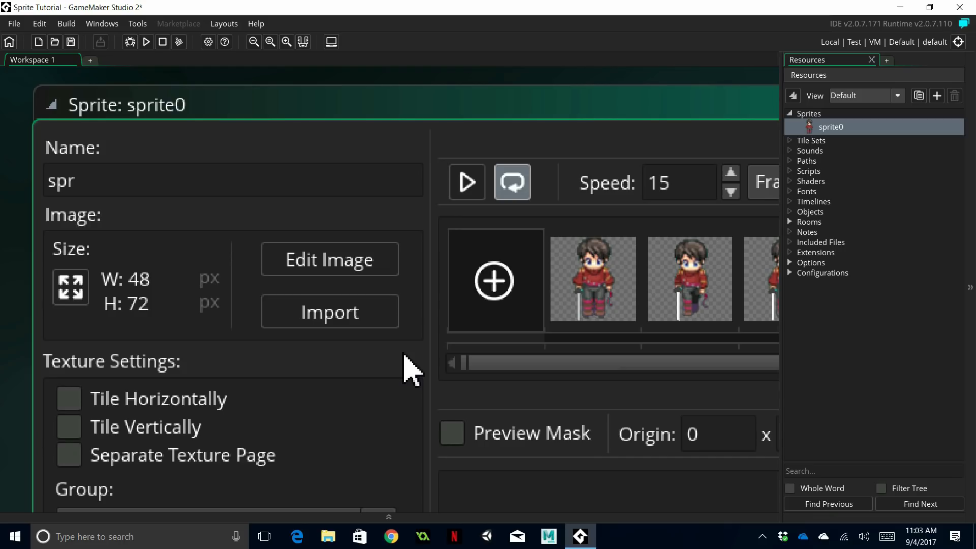
Try Person1 as the ending of the sprite's name and remove it, keeping only the prefix spr.
{"action": "type", "text": "Person1"}
{"action": "key", "text": "BackSpace"}
{"action": "key", "text": "BackSpace"}
{"action": "key", "text": "BackSpace"}
{"action": "key", "text": "BackSpace"}
{"action": "key", "text": "BackSpace"}
{"action": "key", "text": "BackSpace"}
{"action": "key", "text": "BackSpace"}
{"action": "type", "text": "L"}
{"action": "type", "text": "n"}
{"action": "key", "text": "BackSpace"}
{"action": "key", "text": "BackSpace"}
Complete the sprite's name as sprKnight, with a capital K after the prefix.
{"action": "type", "text": "Knight"}
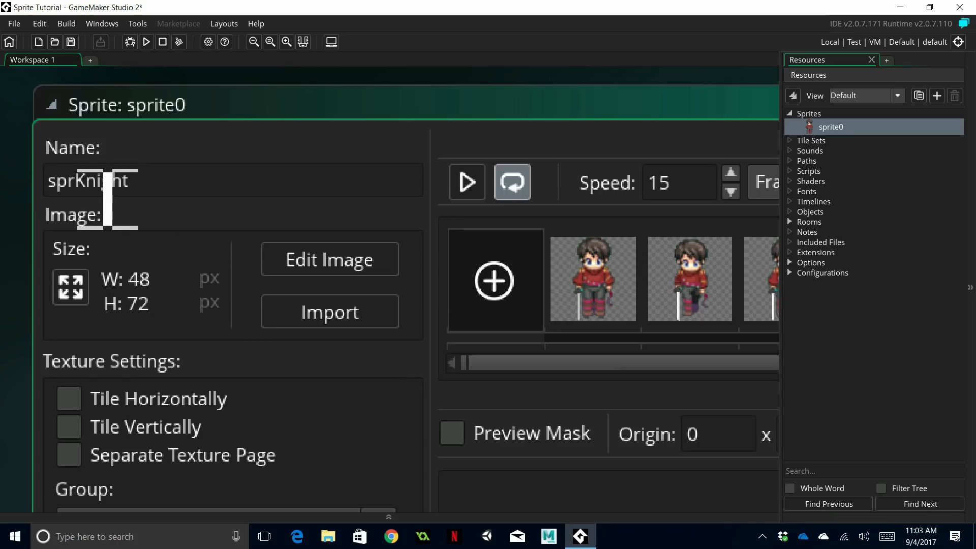
{"action": "key", "text": "Left"}
{"action": "key", "text": "Left"}
{"action": "key", "text": "Left"}
{"action": "key", "text": "Left"}
{"action": "key", "text": "Left"}
{"action": "key", "text": "Left"}
{"action": "key", "text": "shift+Right"}
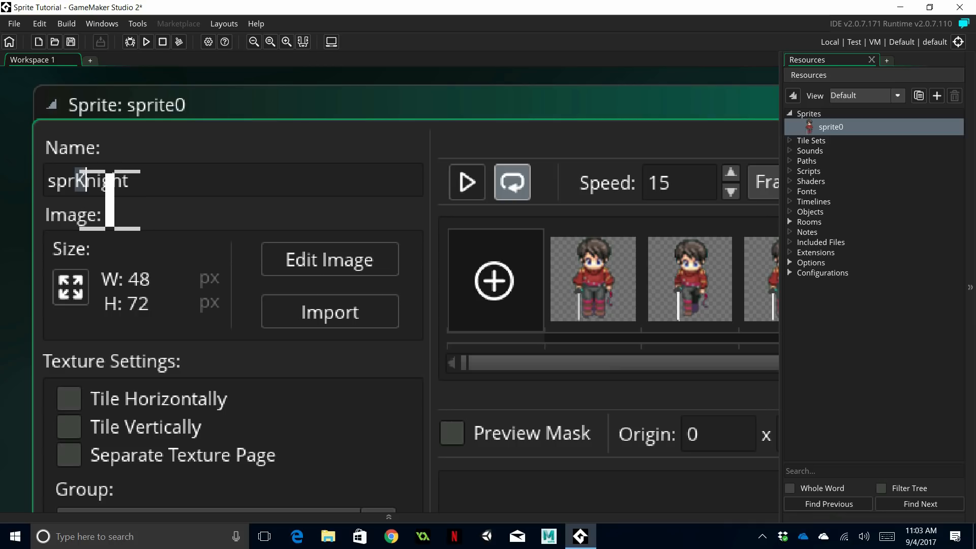
{"action": "key", "text": "Left"}
{"action": "key", "text": "Left"}
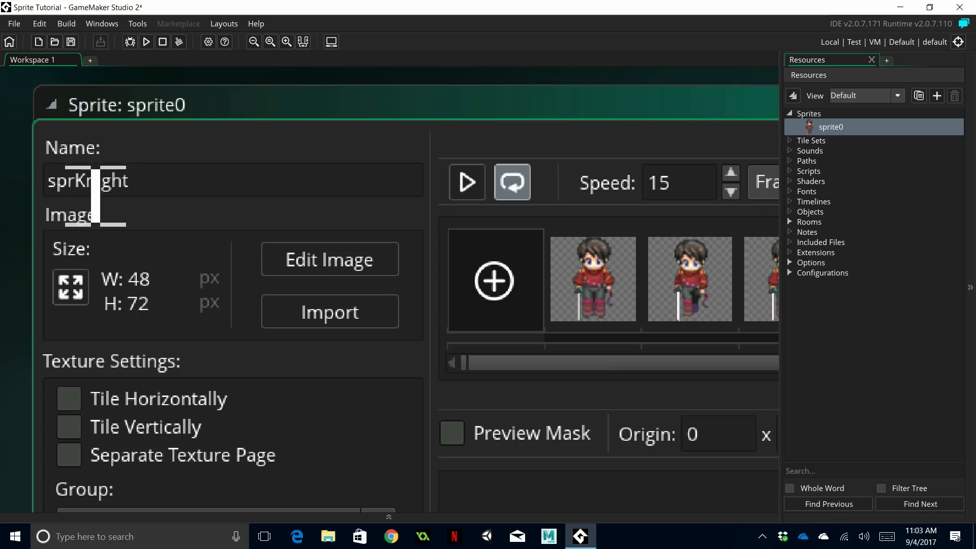
Try the underscore spelling spr_knight for the sprite's name and return it to sprKnight.
{"action": "key", "text": "Right"}
{"action": "key", "text": "BackSpace"}
{"action": "key", "text": "BackSpace"}
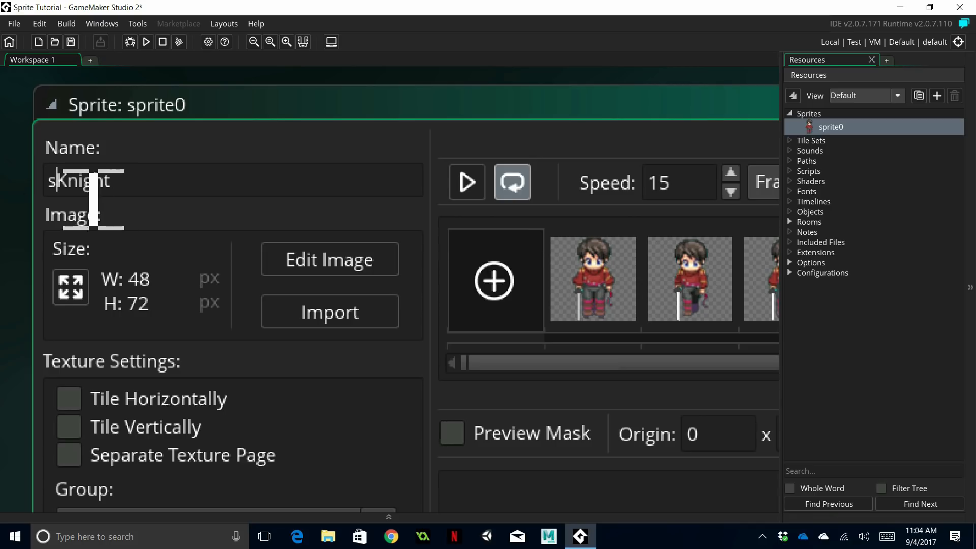
{"action": "key", "text": "shift+Right"}
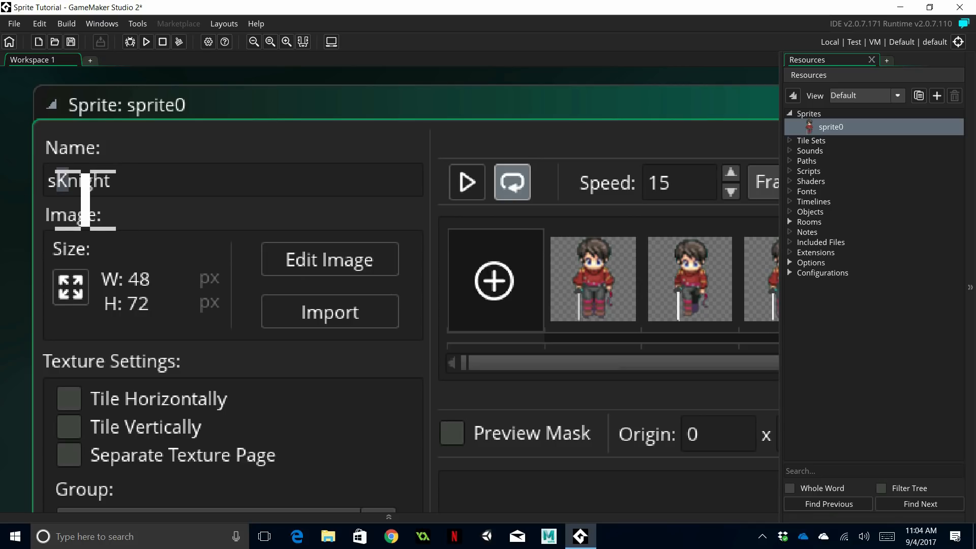
{"action": "type", "text": "pr_"}
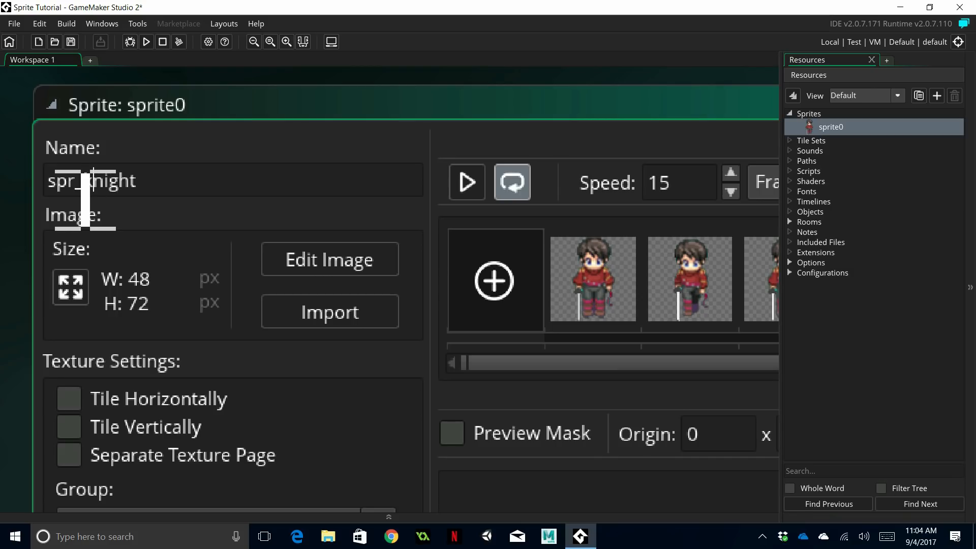
{"action": "type", "text": "k"}
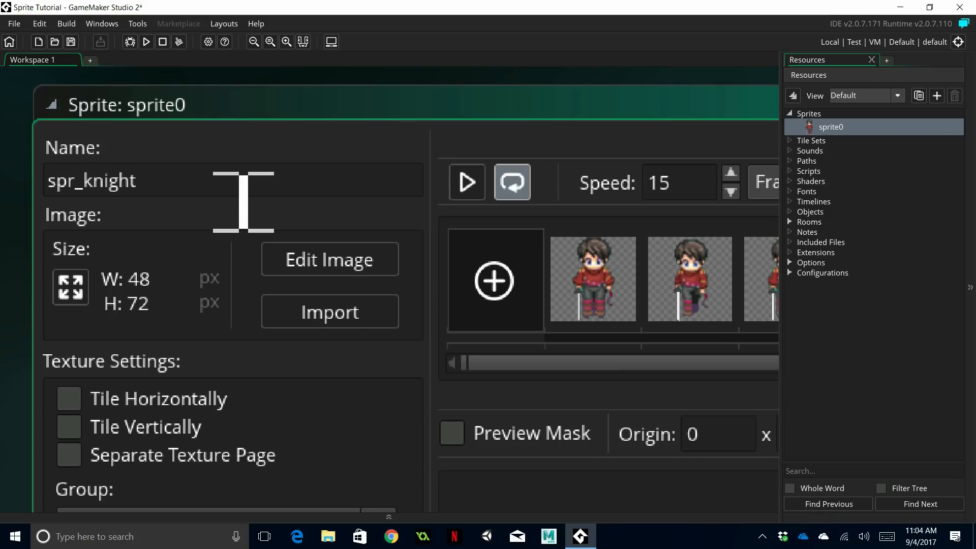
{"action": "key", "text": "shift+Left"}
{"action": "key", "text": "shift+Left"}
{"action": "type", "text": "K"}
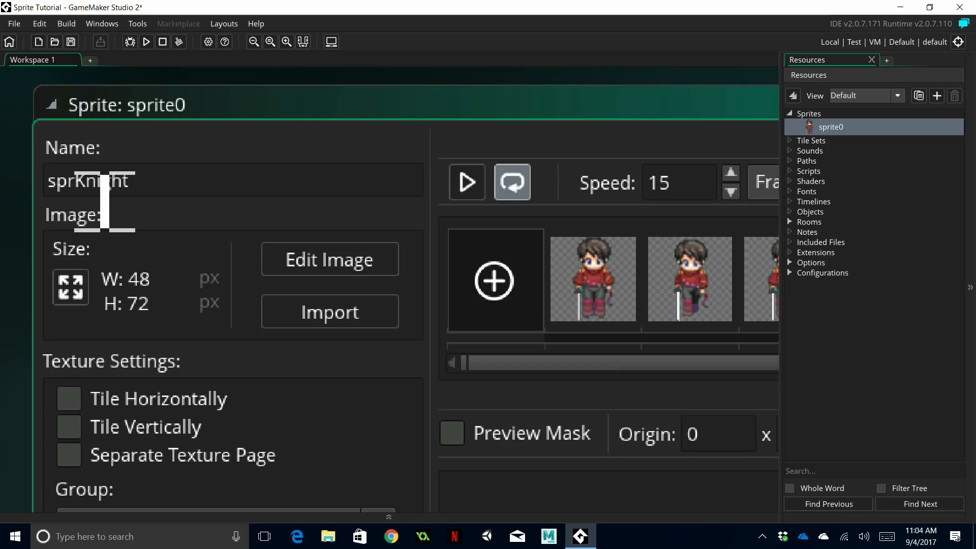
Close the sprKnight sprite window.
{"action": "scroll", "coordinate": [277, 163], "scroll_direction": "down", "scroll_amount": 4, "text": "ctrl"}
{"action": "left_click_drag", "start_coordinate": [320, 123], "coordinate": [241, 111]}
{"action": "scroll", "coordinate": [220, 167], "scroll_direction": "down", "scroll_amount": 3, "text": "ctrl"}
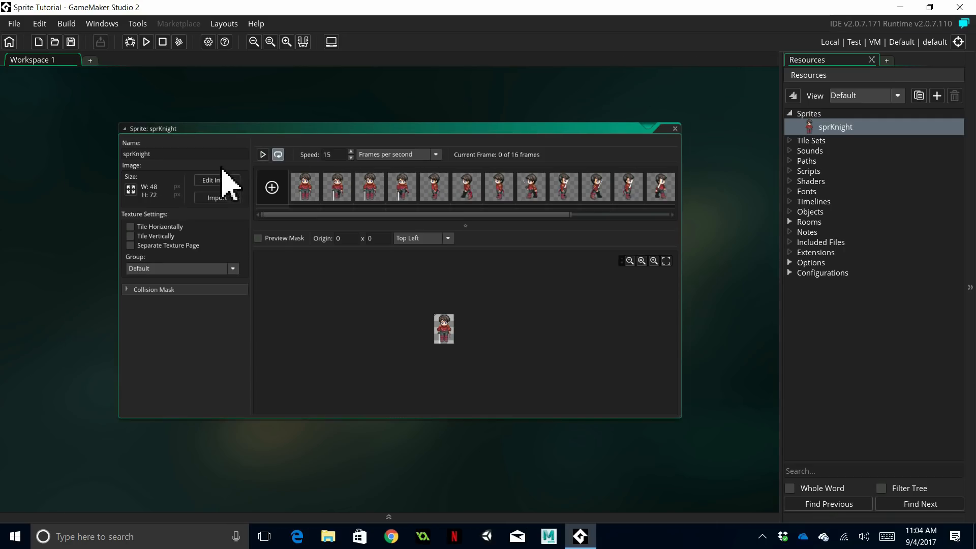
{"action": "left_click", "coordinate": [675, 128]}
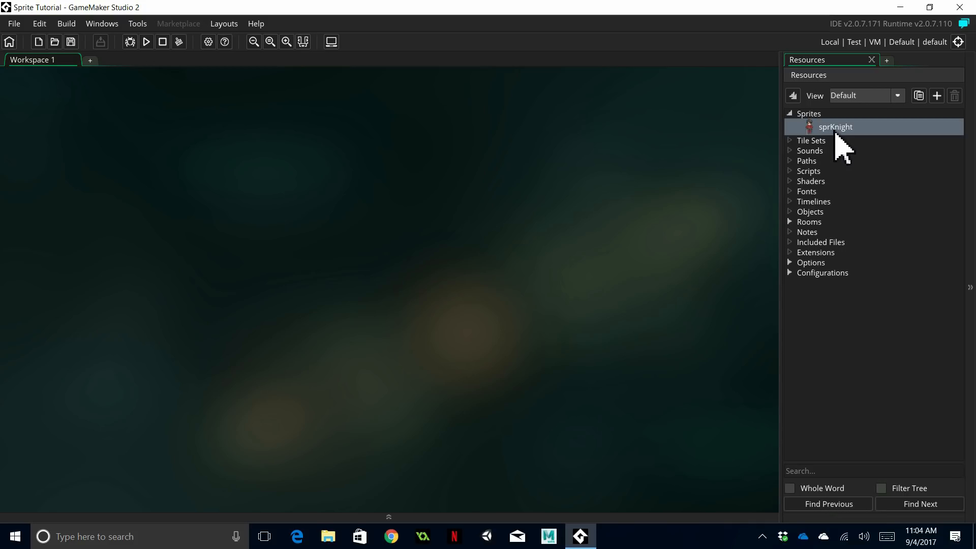
Duplicate the sprKnight sprite in the resource tree.
{"action": "left_click", "coordinate": [835, 129]}
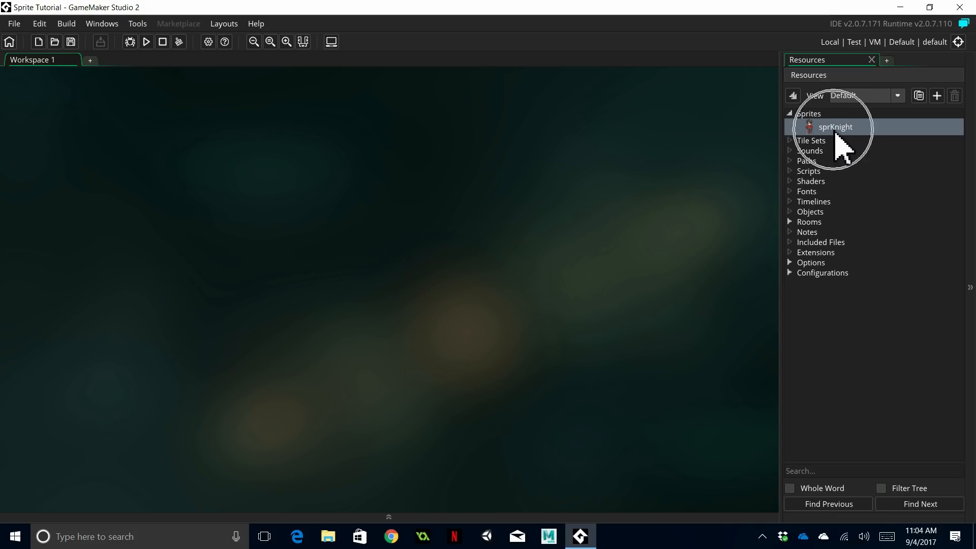
{"action": "left_click", "coordinate": [833, 130]}
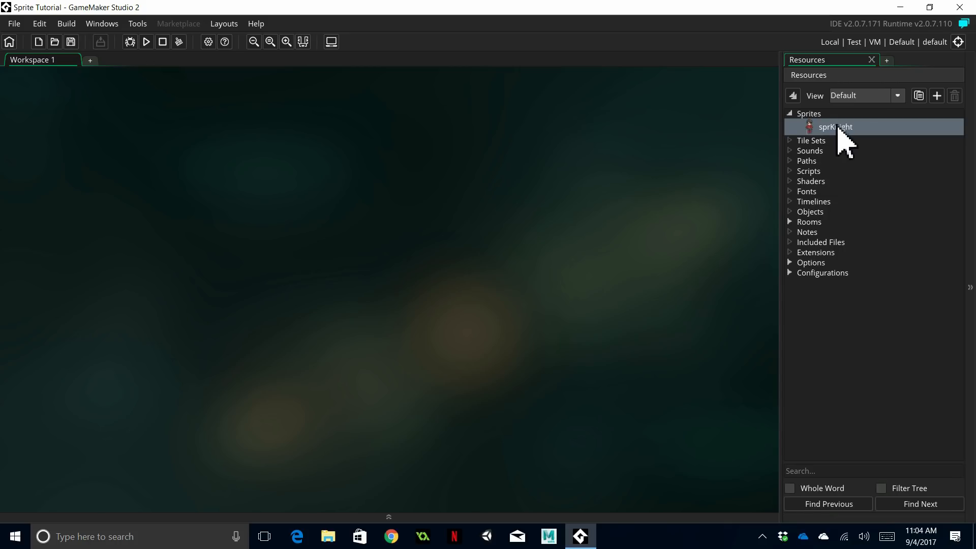
{"action": "key", "text": "ctrl"}
{"action": "key", "text": "ctrl"}
{"action": "key", "text": "ctrl"}
{"action": "key", "text": "ctrl"}
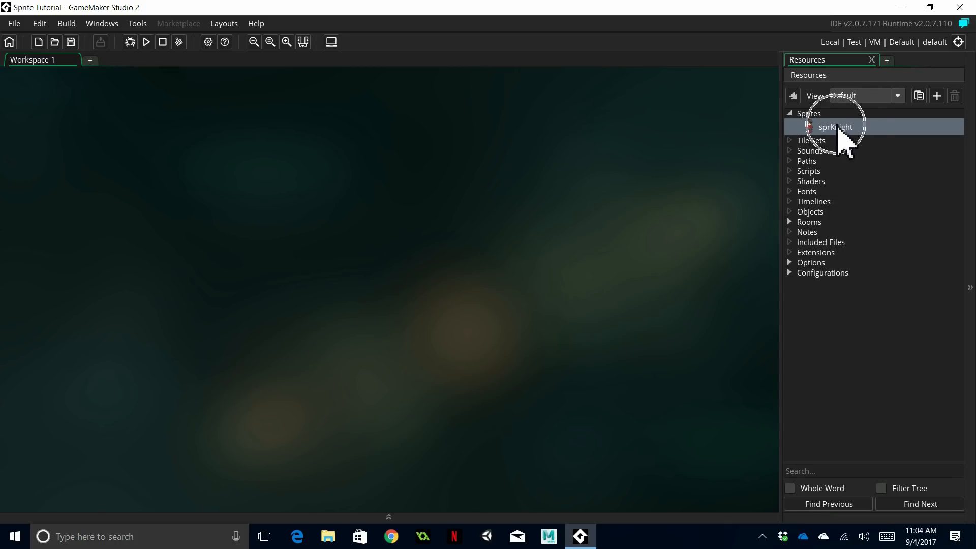
{"action": "right_click", "coordinate": [839, 136]}
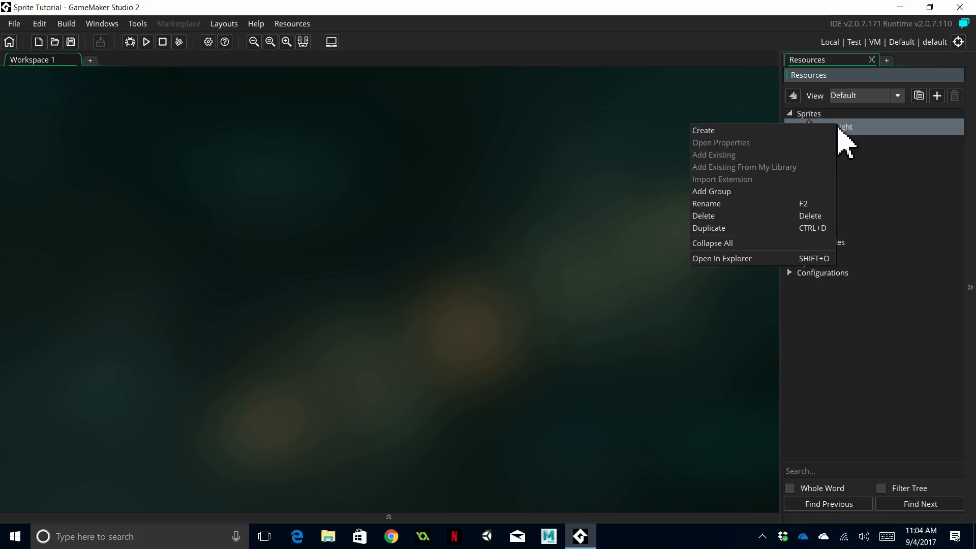
{"action": "key", "text": "ctrl"}
{"action": "key", "text": "ctrl"}
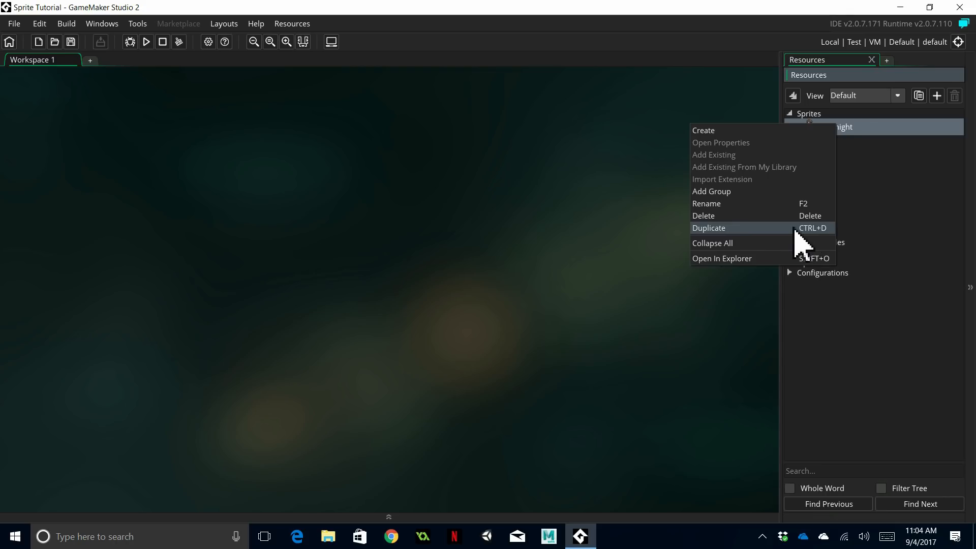
{"action": "left_click", "coordinate": [795, 229]}
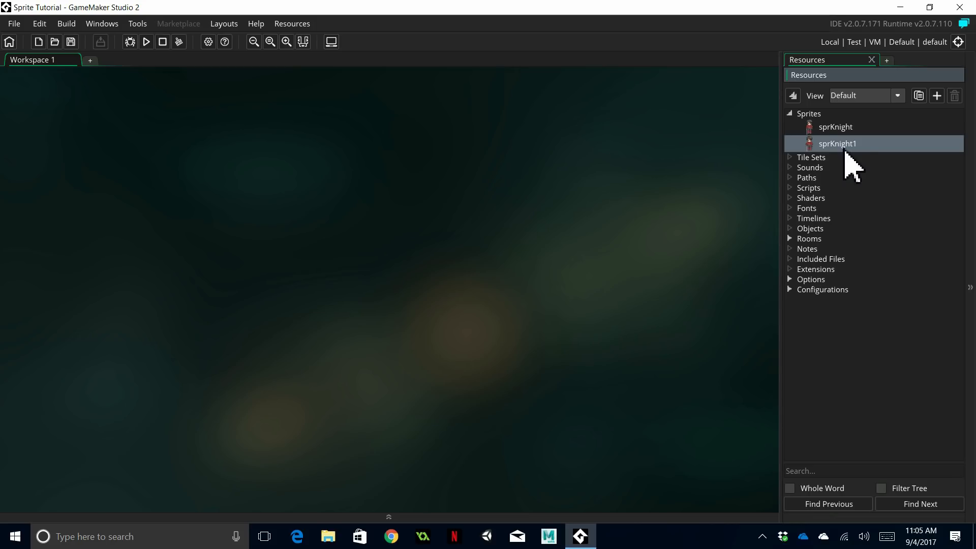
Make three more knight sprites by duplicating the newest copy each time.
{"action": "key", "text": "ctrl+d"}
{"action": "key", "text": "ctrl+d"}
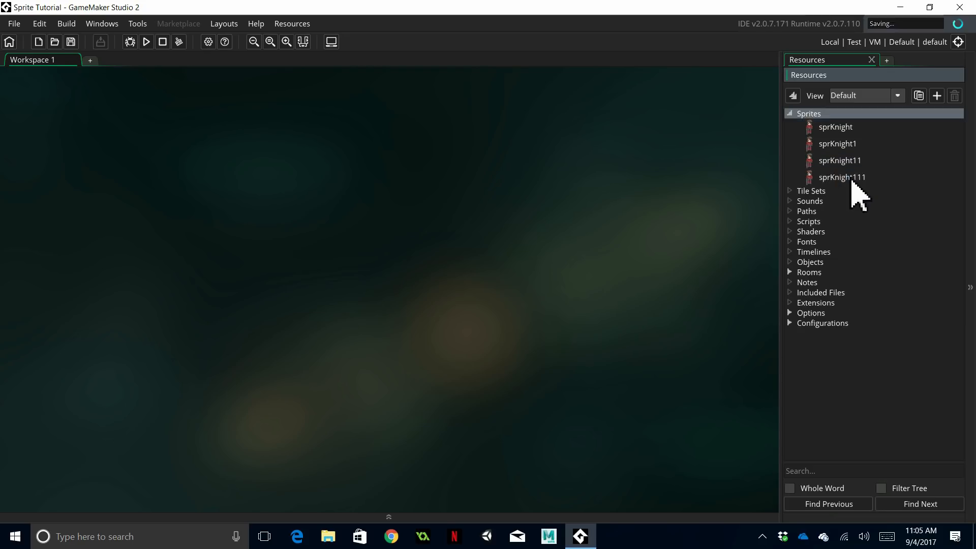
{"action": "key", "text": "ctrl+d"}
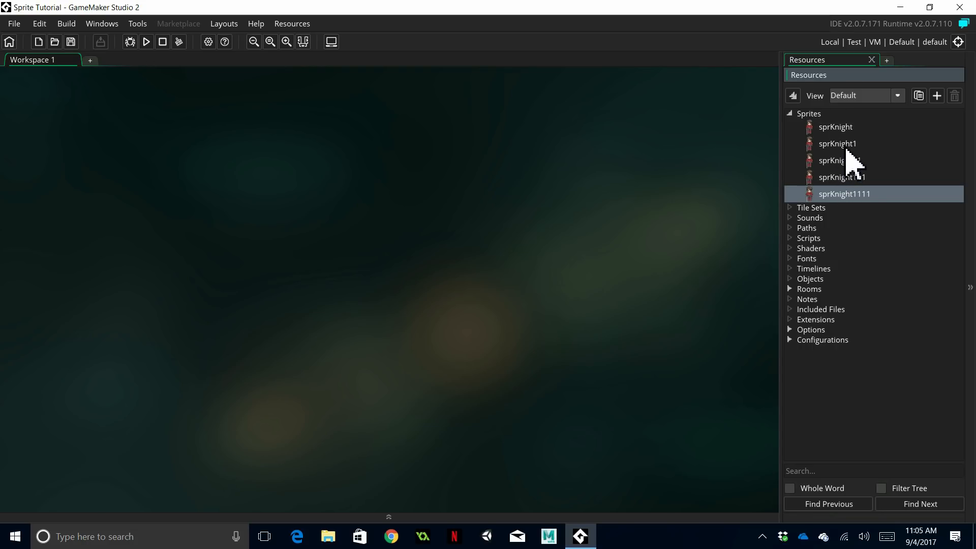
Open the first copy, sprKnight1, and rename it sprKnightLeft.
{"action": "double_click", "coordinate": [846, 147]}
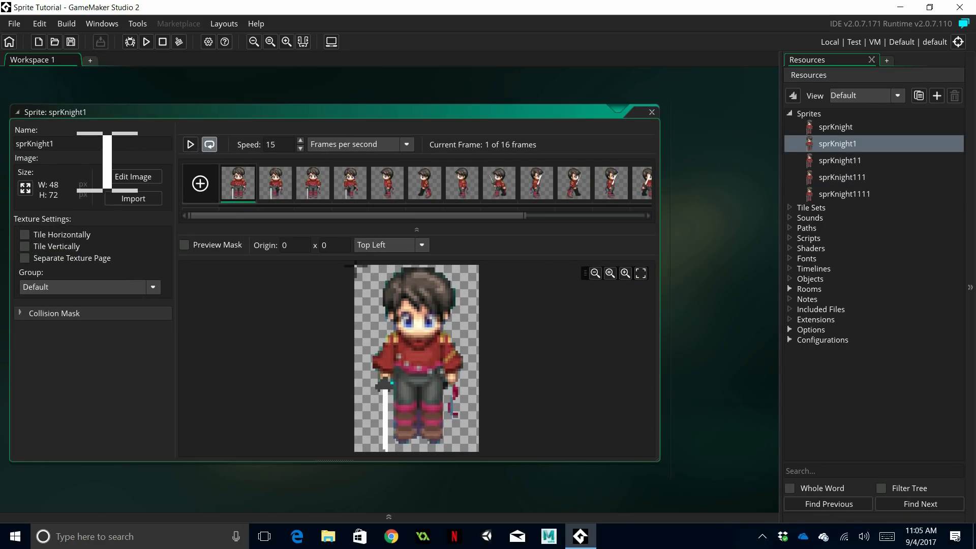
{"action": "scroll", "coordinate": [103, 161], "scroll_direction": "up", "scroll_amount": 4, "text": "ctrl"}
{"action": "left_click_drag", "start_coordinate": [122, 88], "coordinate": [261, 104]}
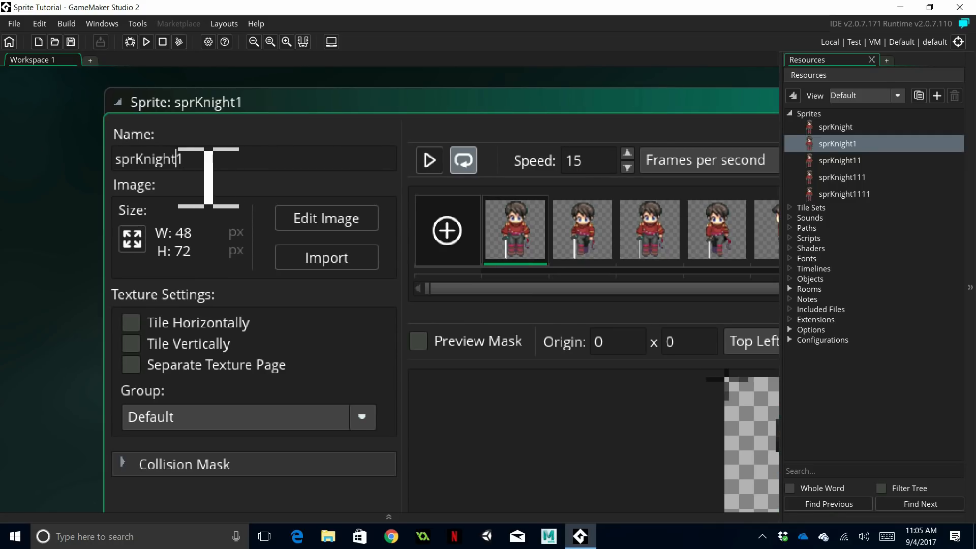
{"action": "left_click", "coordinate": [203, 174]}
{"action": "type", "text": "Left"}
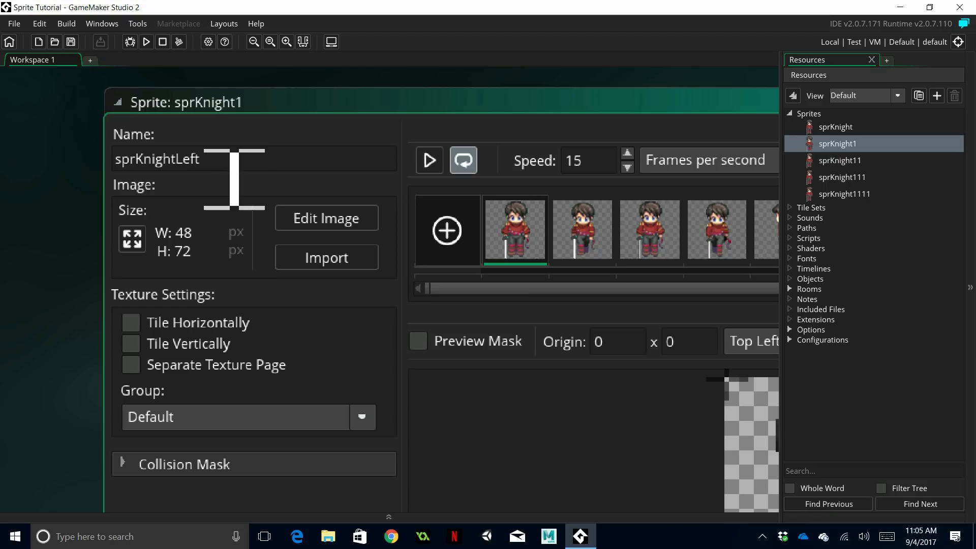
{"action": "scroll", "coordinate": [283, 224], "scroll_direction": "down", "scroll_amount": 3, "text": "ctrl"}
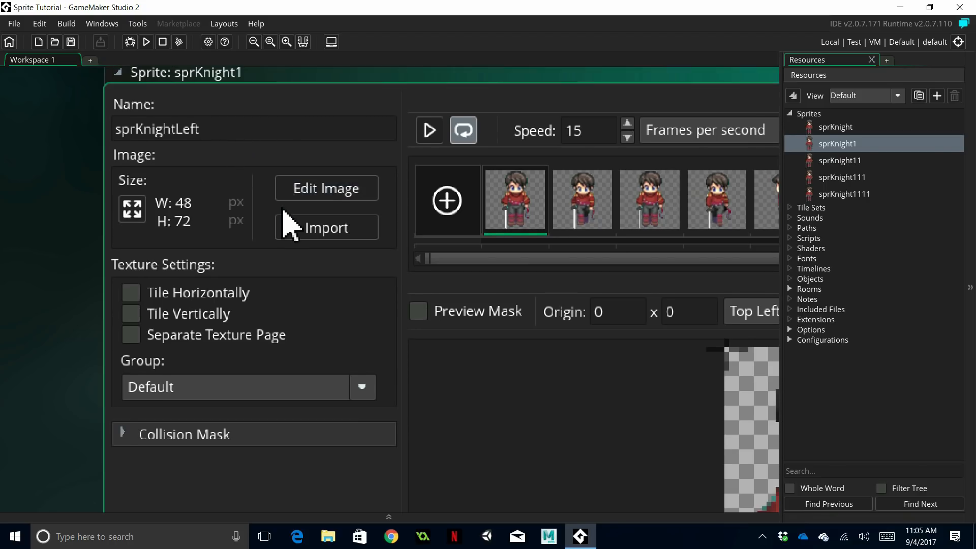
{"action": "scroll", "coordinate": [283, 224], "scroll_direction": "down", "scroll_amount": 1, "text": "ctrl"}
{"action": "left_click_drag", "start_coordinate": [385, 139], "coordinate": [307, 138]}
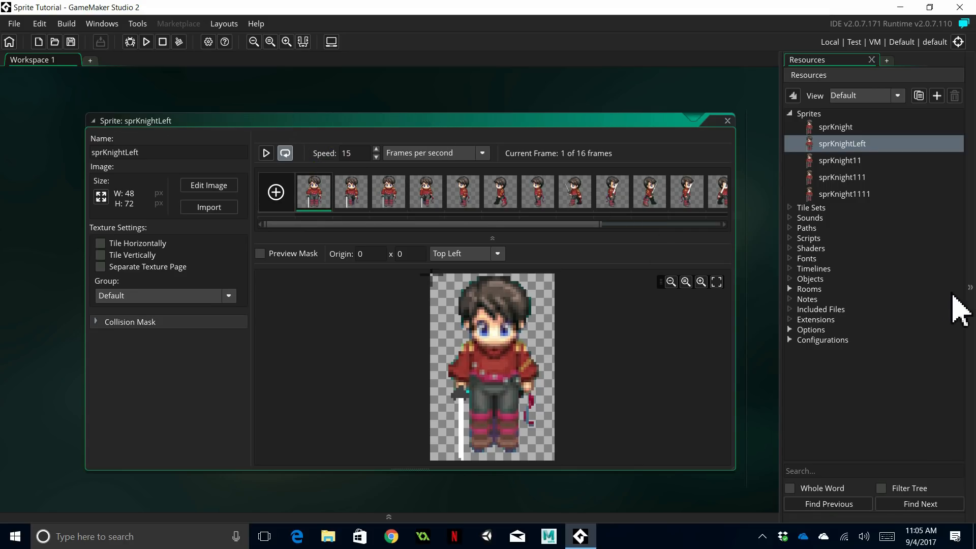
Hide the resource tree and widen the sprKnightLeft window until all 16 frames fit in view.
{"action": "left_click", "coordinate": [971, 304]}
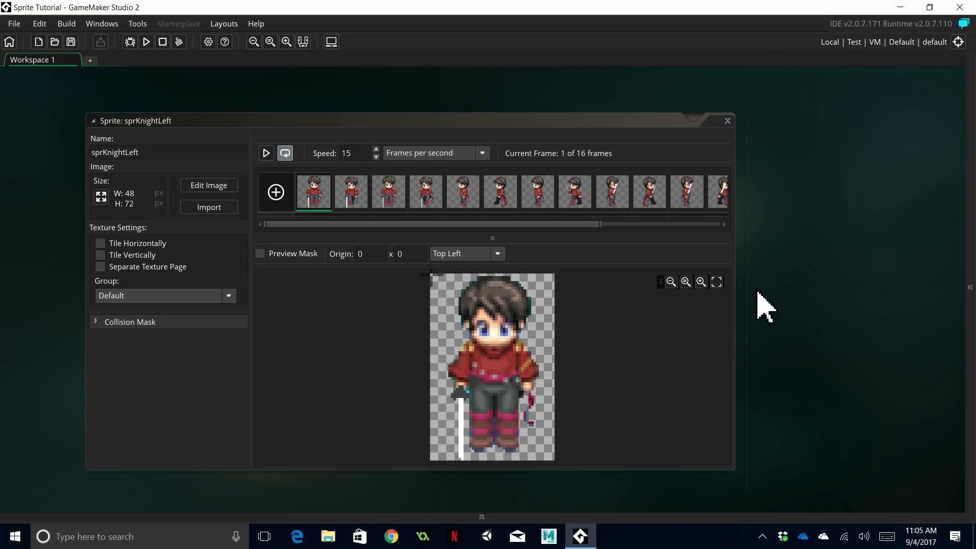
{"action": "left_click_drag", "start_coordinate": [742, 309], "coordinate": [935, 310]}
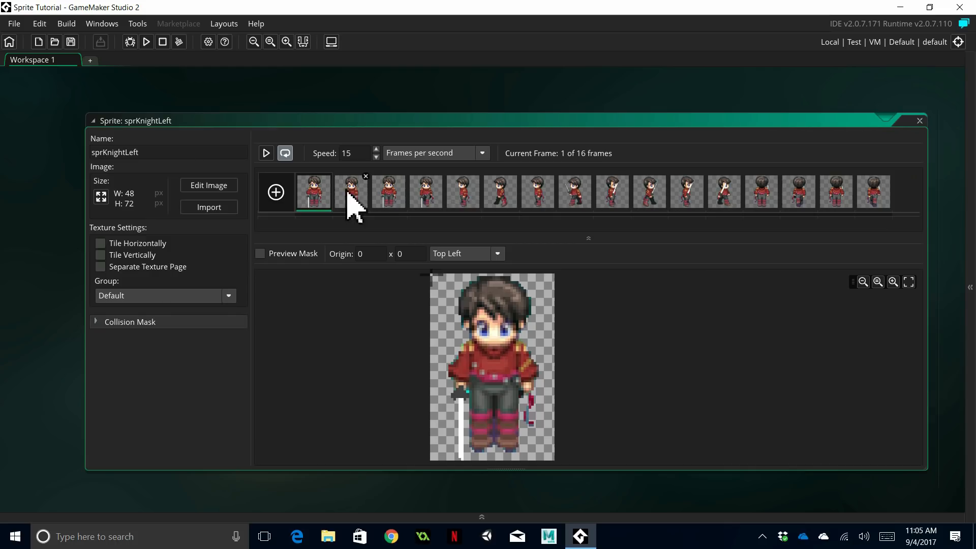
{"action": "key", "text": "ctrl"}
{"action": "key", "text": "ctrl"}
Play the sprKnightLeft animation to check the walking directions it contains, and stop it again.
{"action": "left_click", "coordinate": [265, 155]}
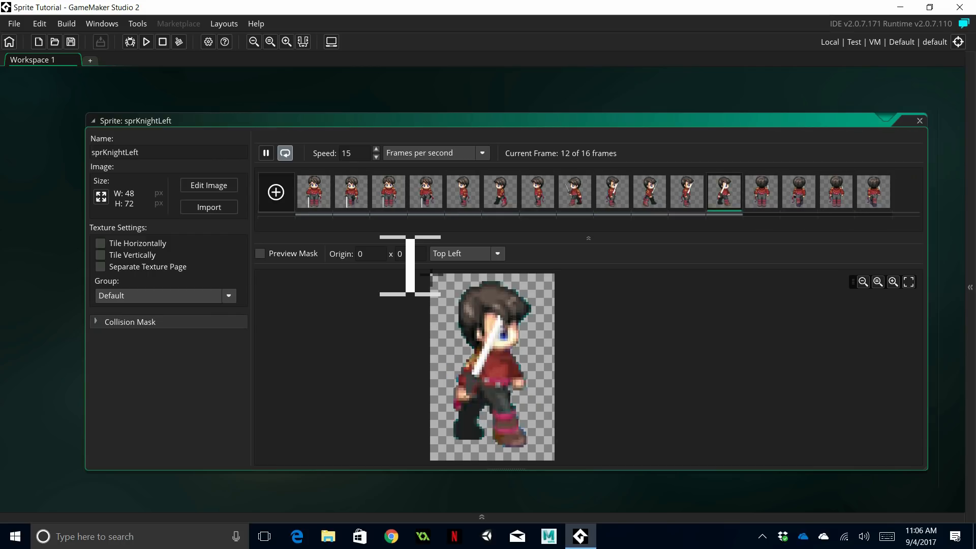
{"action": "mouse_move", "coordinate": [311, 197]}
{"action": "left_click", "coordinate": [267, 154]}
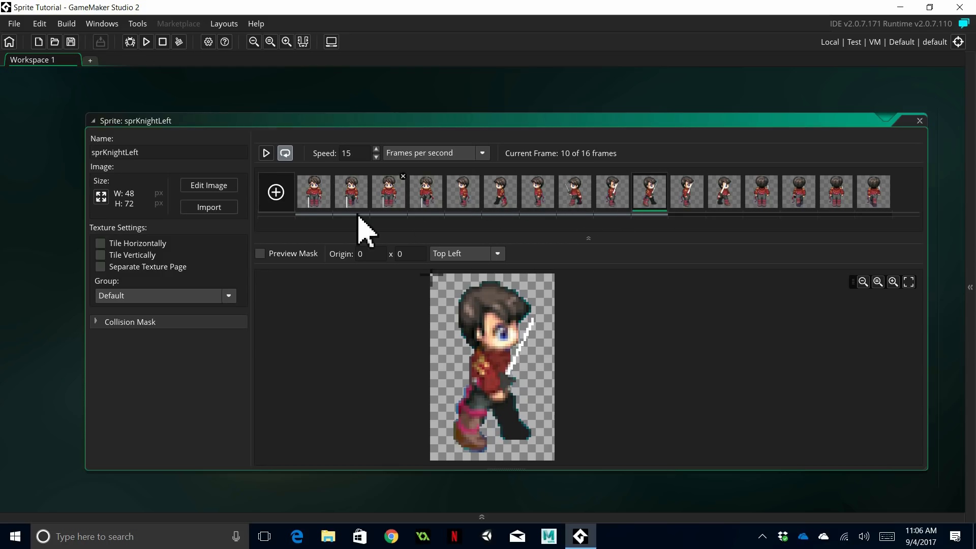
Delete the four front-facing frames at the start of the sprKnightLeft sprite.
{"action": "left_click", "coordinate": [314, 197]}
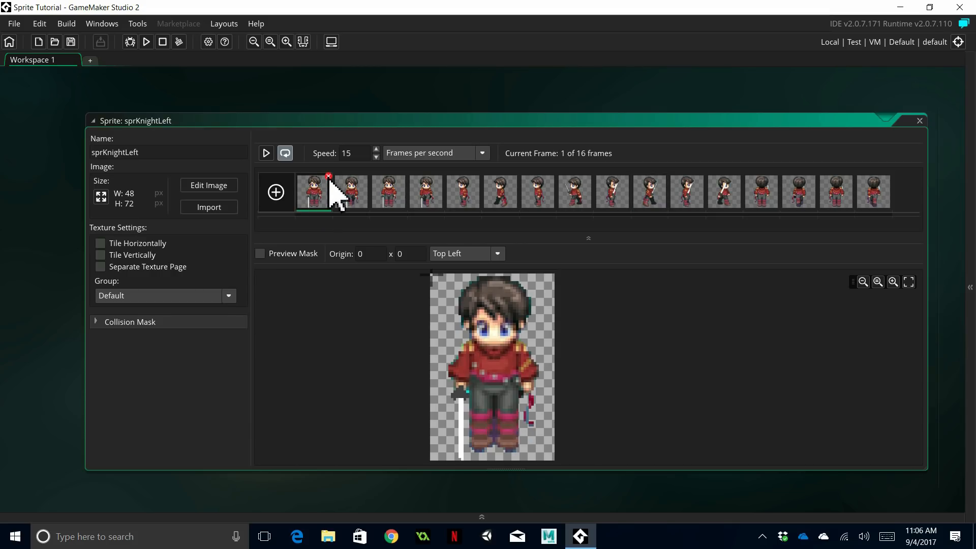
{"action": "left_click", "coordinate": [329, 180]}
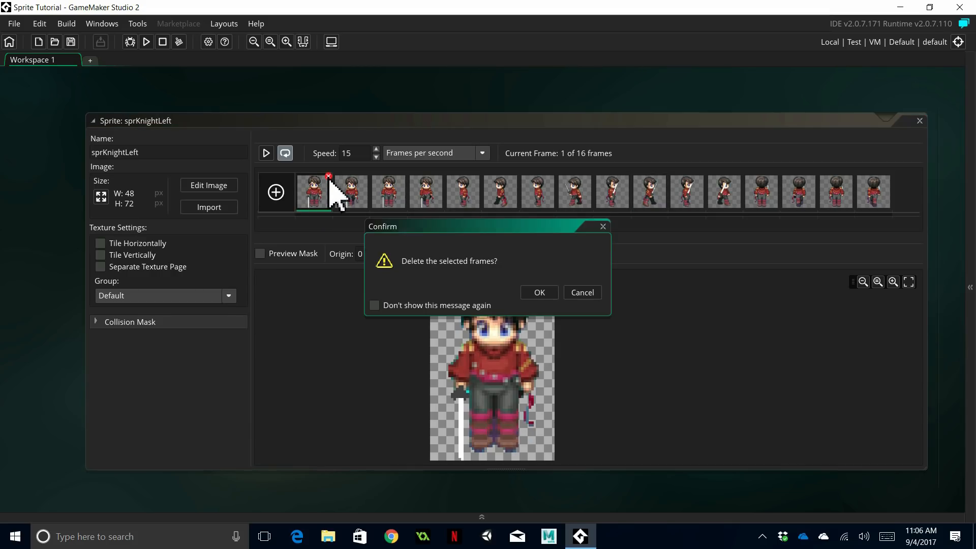
{"action": "left_click", "coordinate": [531, 294]}
{"action": "mouse_move", "coordinate": [327, 201]}
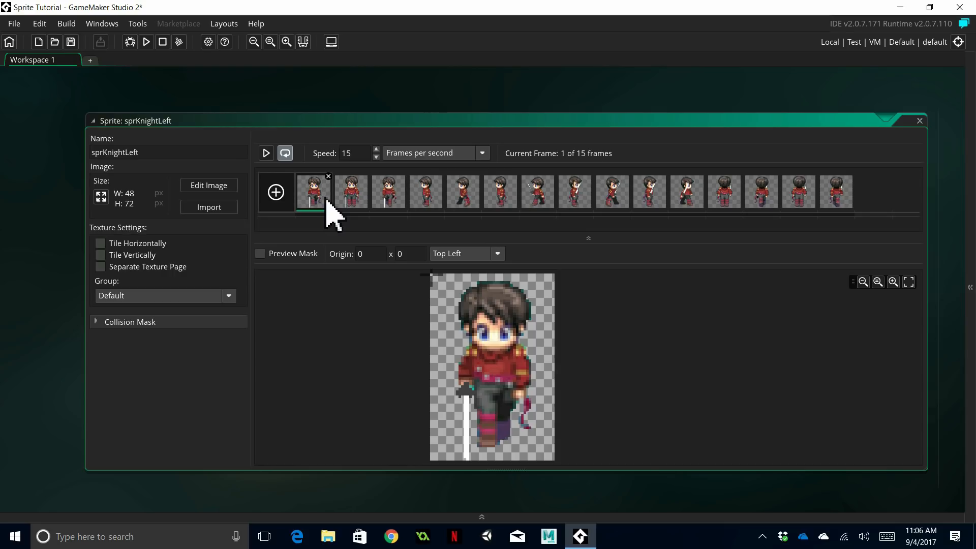
{"action": "key", "text": "Delete"}
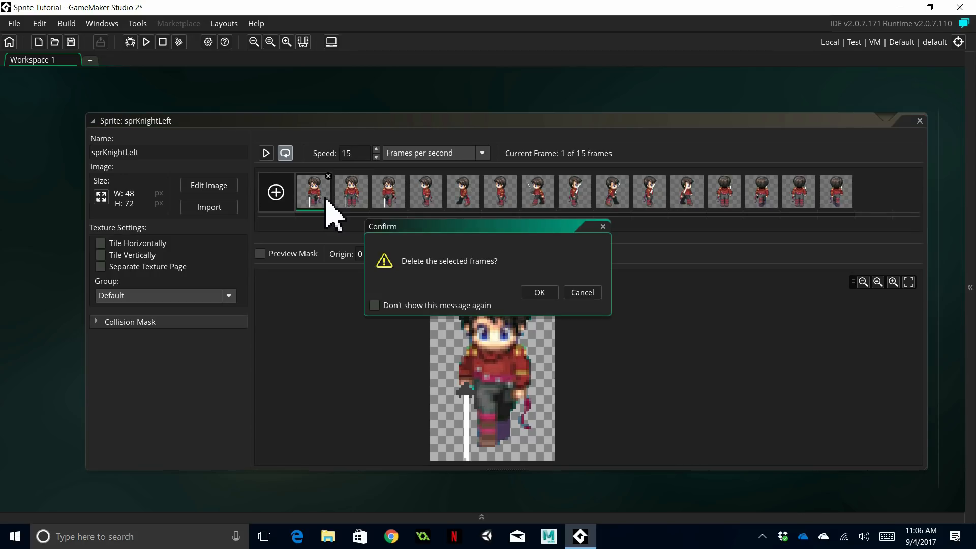
{"action": "left_click", "coordinate": [537, 294]}
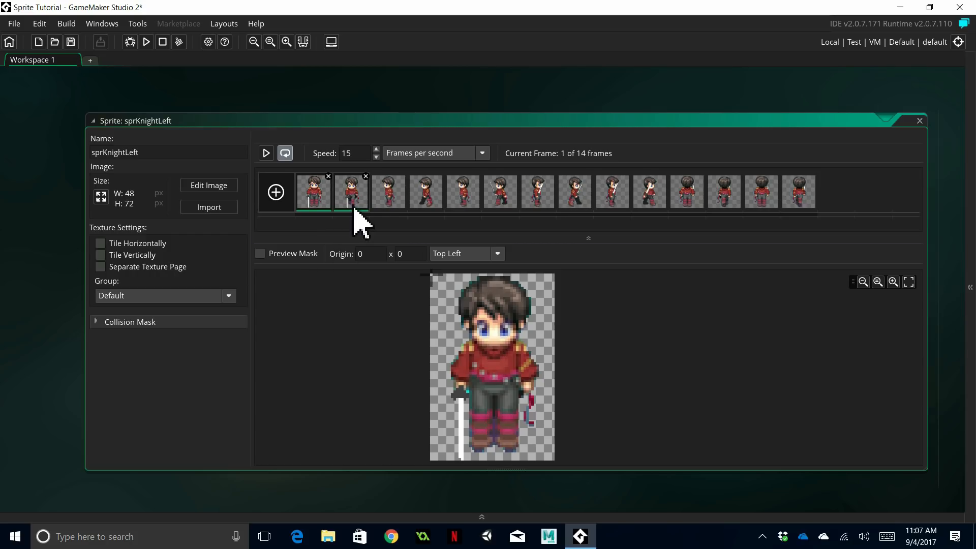
{"action": "key", "text": "Delete"}
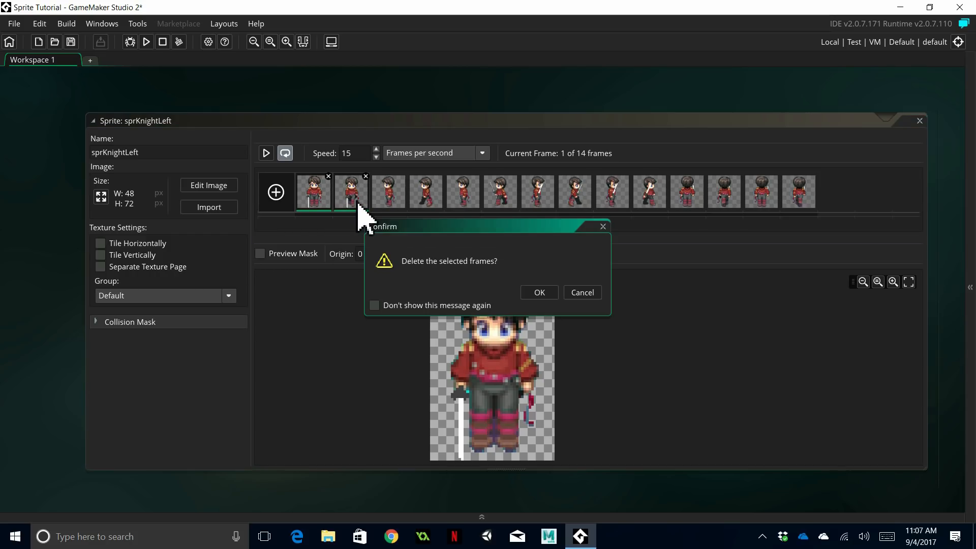
{"action": "left_click", "coordinate": [539, 293]}
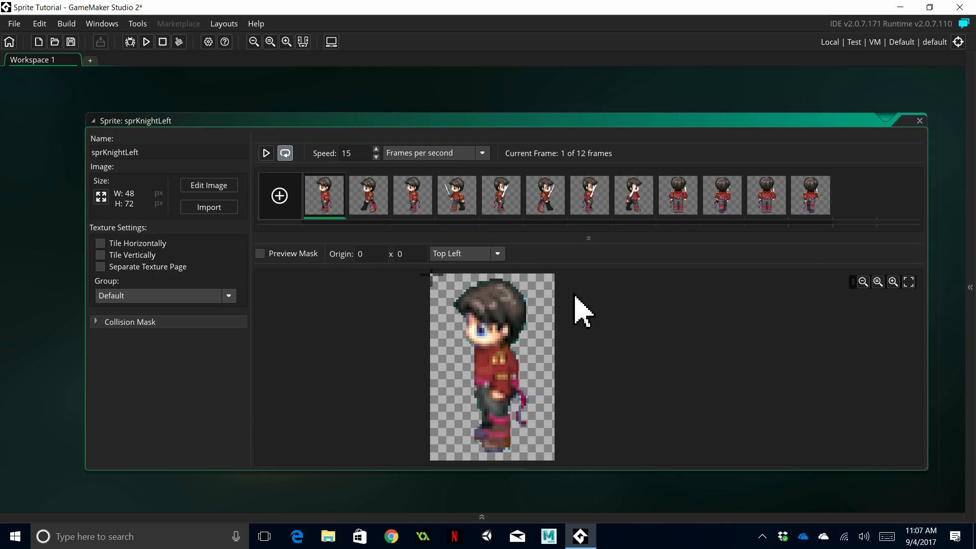
{"action": "left_click", "coordinate": [506, 199]}
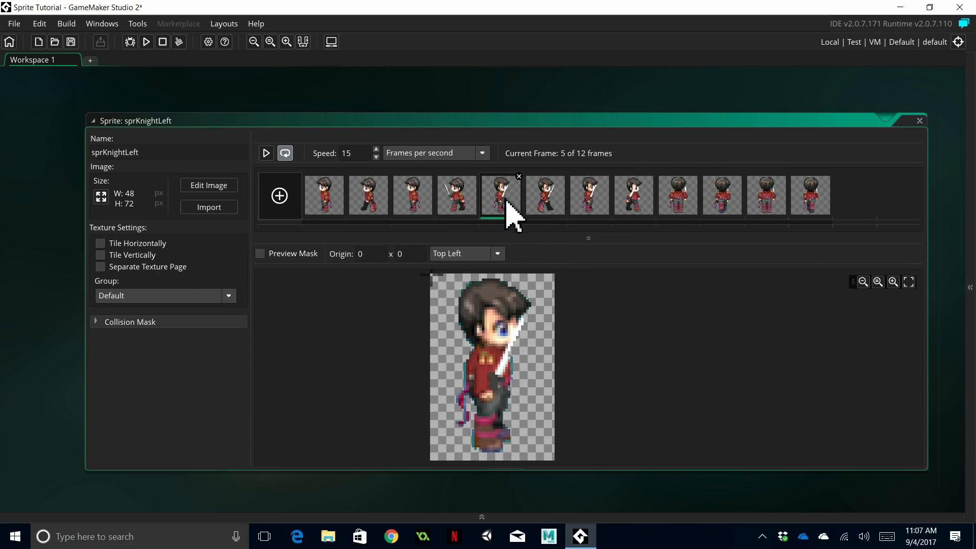
{"action": "left_click", "coordinate": [619, 201], "text": "ctrl"}
{"action": "left_click", "coordinate": [595, 199], "text": "ctrl"}
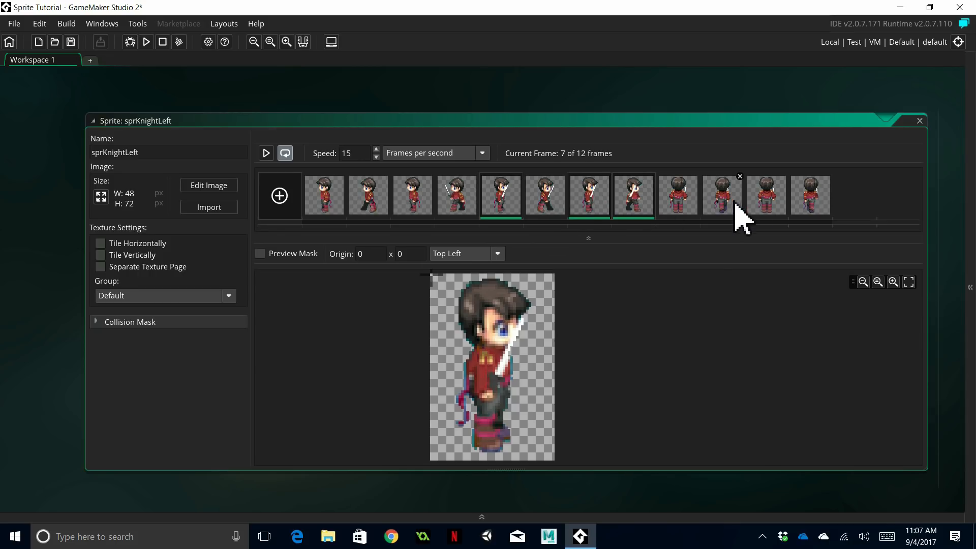
{"action": "left_click", "coordinate": [775, 206], "text": "ctrl"}
{"action": "left_click", "coordinate": [815, 208], "text": "ctrl"}
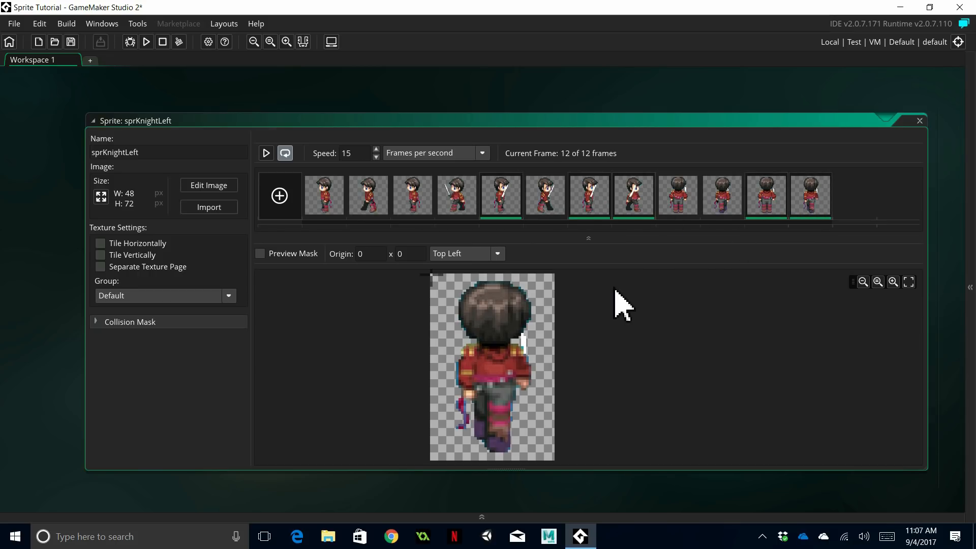
Delete the last eight frames of sprKnightLeft, keeping only the four left-facing ones.
{"action": "left_click", "coordinate": [507, 199]}
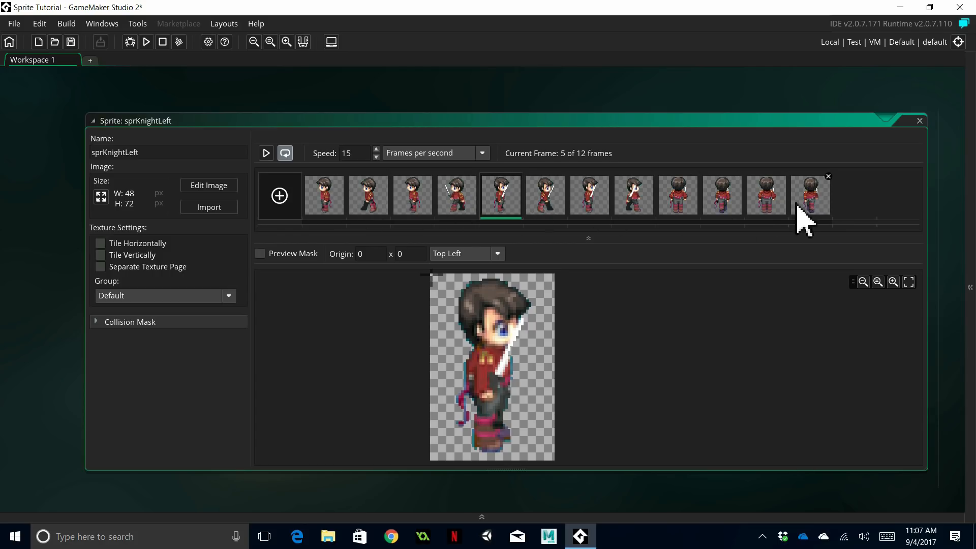
{"action": "left_click", "coordinate": [810, 211], "text": "shift"}
{"action": "key", "text": "Delete"}
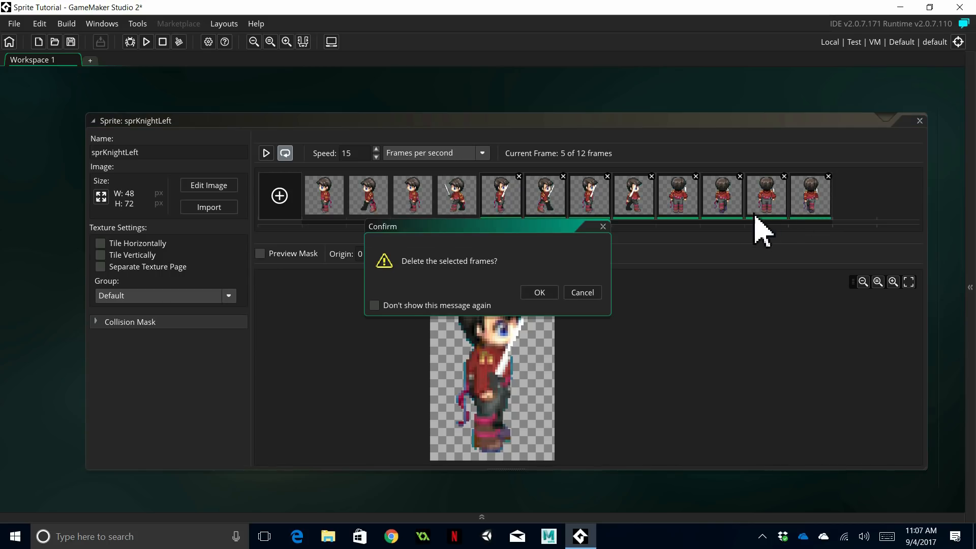
{"action": "left_click", "coordinate": [556, 297]}
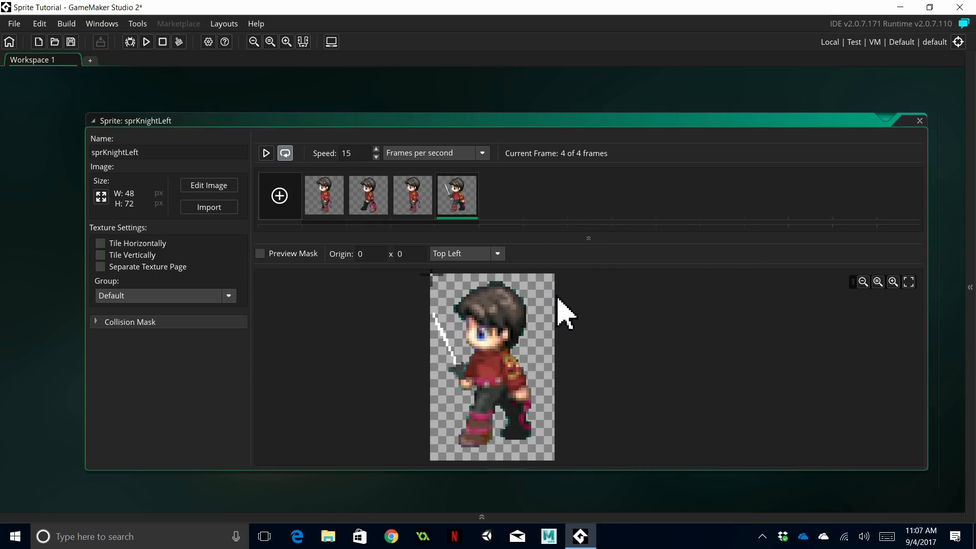
Show the resource tree again and close the sprKnightLeft sprite window.
{"action": "left_click", "coordinate": [970, 287]}
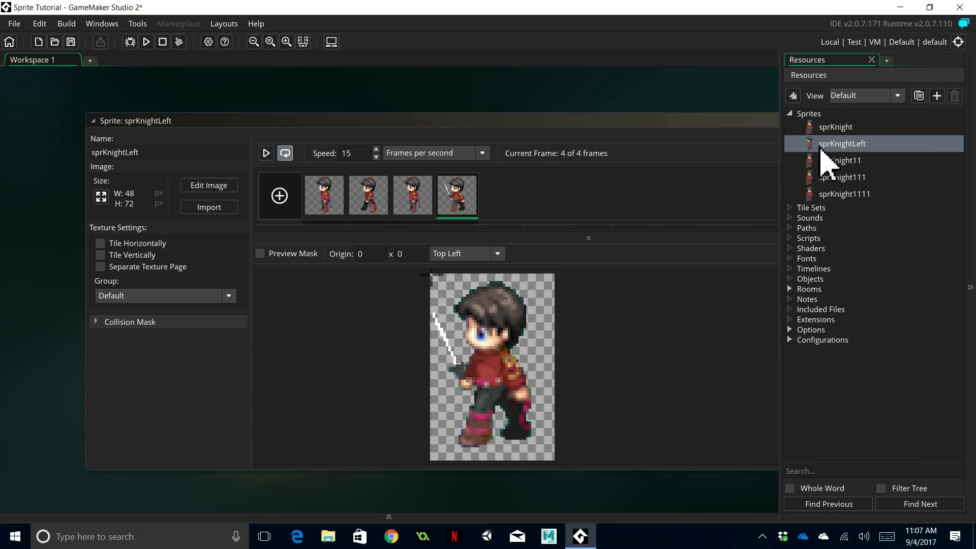
{"action": "left_click_drag", "start_coordinate": [820, 150], "coordinate": [488, 107]}
{"action": "scroll", "coordinate": [585, 131], "scroll_direction": "down", "scroll_amount": 1, "text": "ctrl"}
{"action": "left_click", "coordinate": [688, 105]}
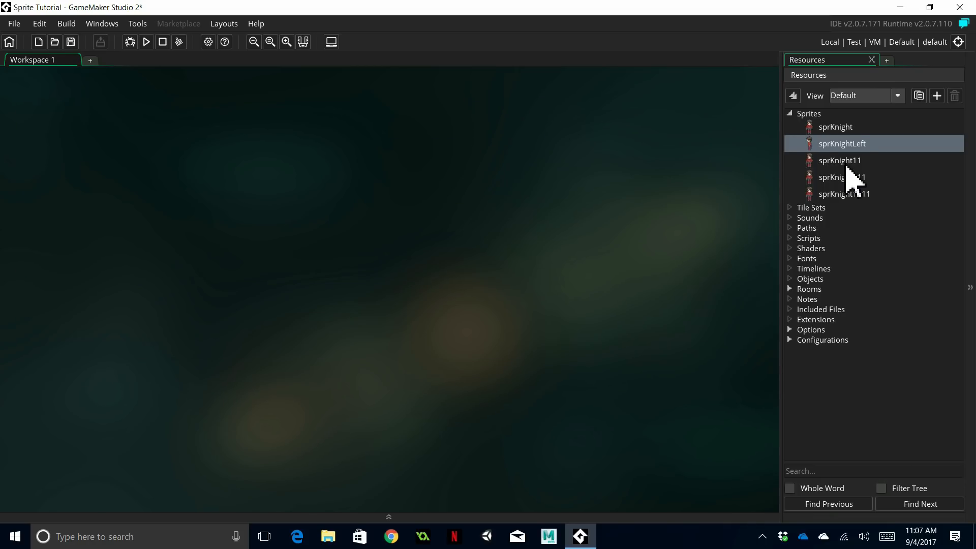
Open the sprKnight11 sprite and rename it sprKnightRight.
{"action": "double_click", "coordinate": [844, 162]}
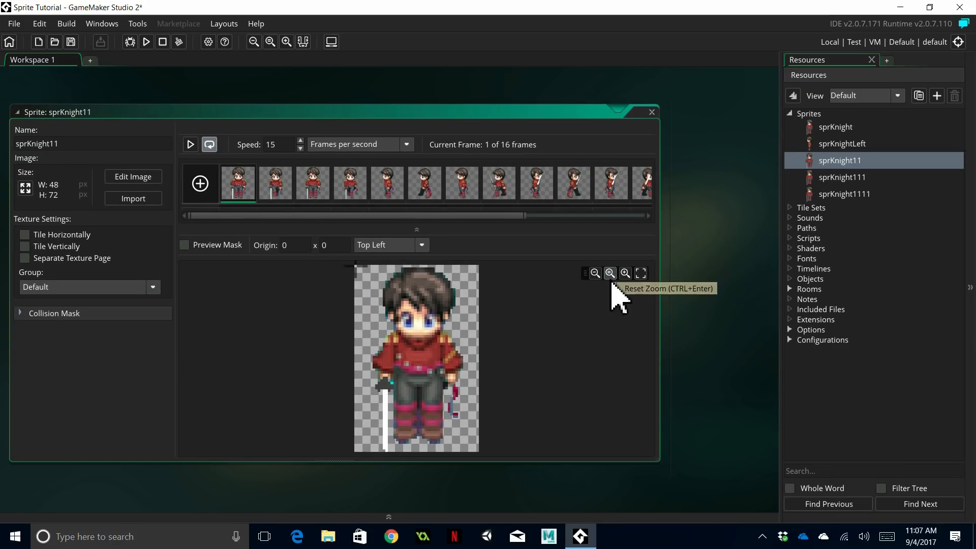
{"action": "left_click", "coordinate": [77, 144]}
{"action": "left_click_drag", "start_coordinate": [49, 143], "coordinate": [109, 143]}
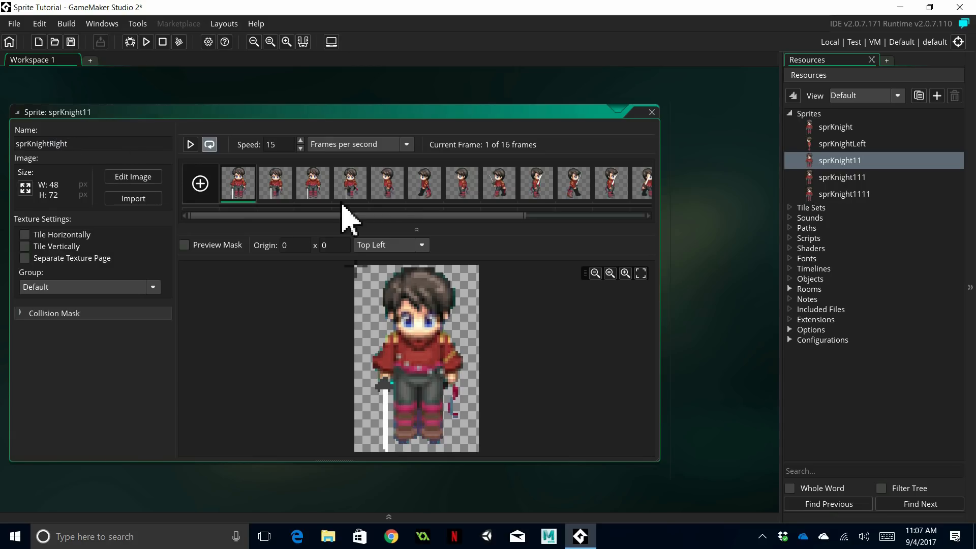
Widen the sprKnightRight window and delete the first eight frames, which face front and left.
{"action": "left_click_drag", "start_coordinate": [666, 230], "coordinate": [816, 248]}
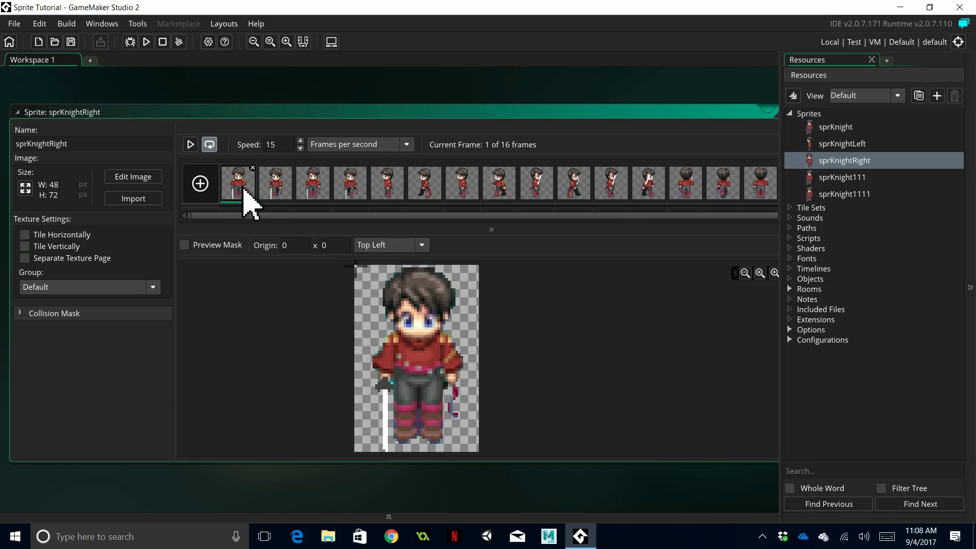
{"action": "left_click", "coordinate": [499, 183], "text": "shift"}
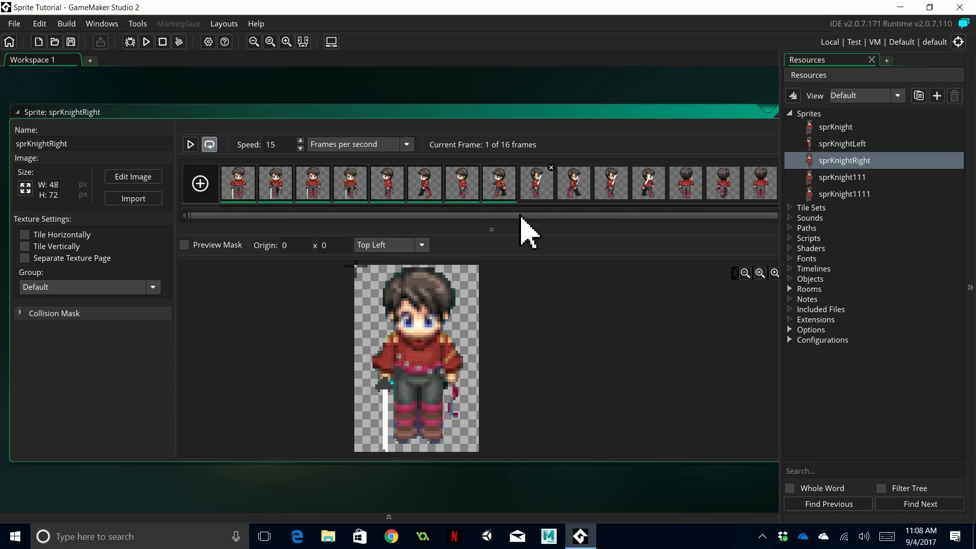
{"action": "key", "text": "Delete"}
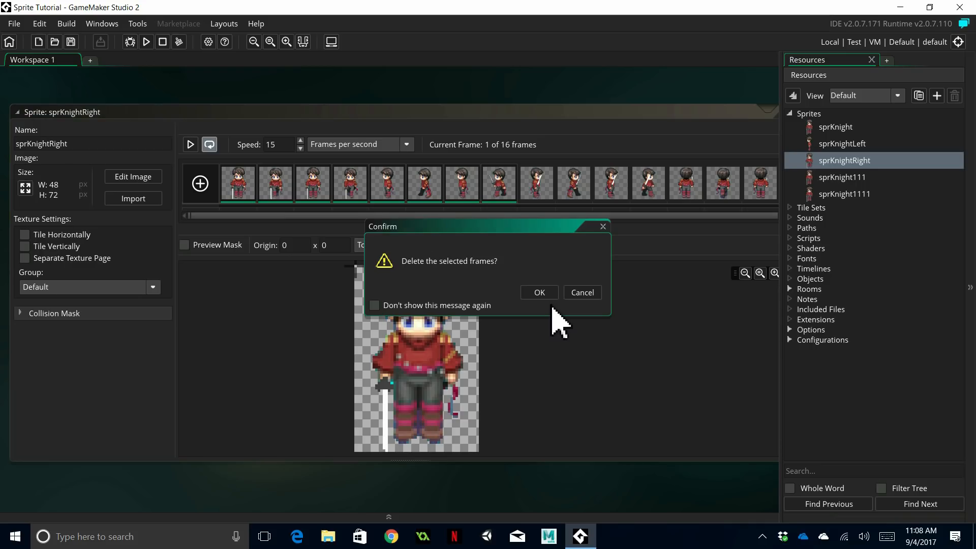
{"action": "left_click", "coordinate": [538, 291]}
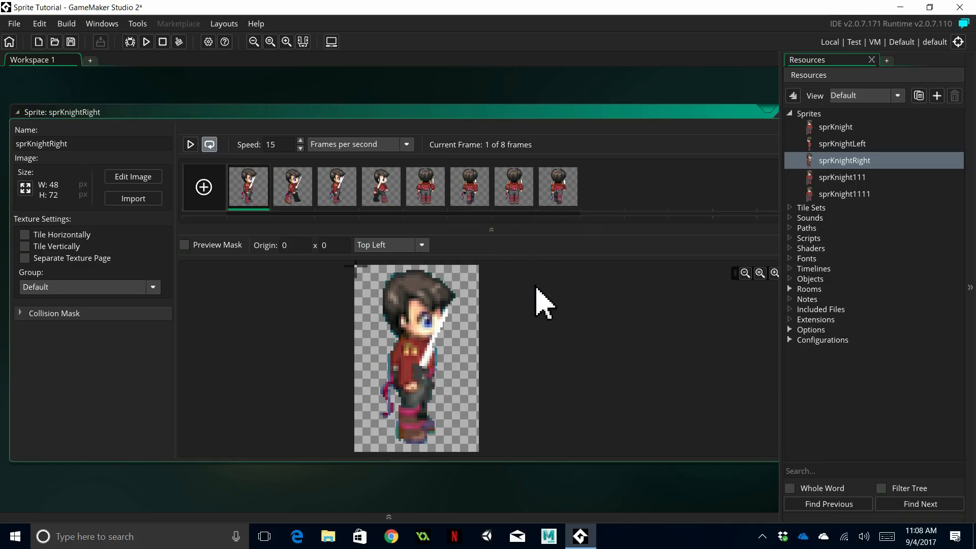
Delete the four back-facing frames at the end of sprKnightRight.
{"action": "left_click", "coordinate": [431, 196]}
{"action": "left_click", "coordinate": [550, 191], "text": "shift"}
{"action": "key", "text": "Delete"}
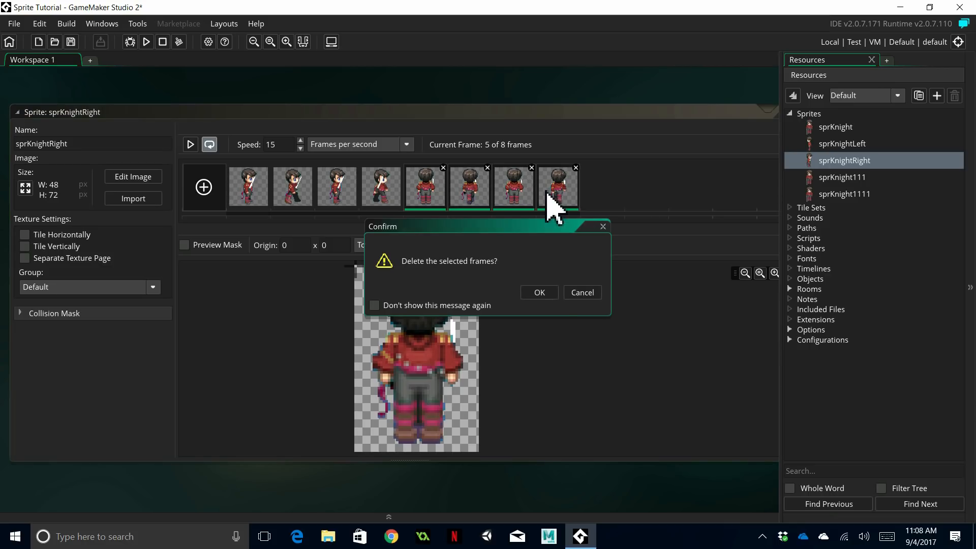
{"action": "left_click", "coordinate": [547, 294]}
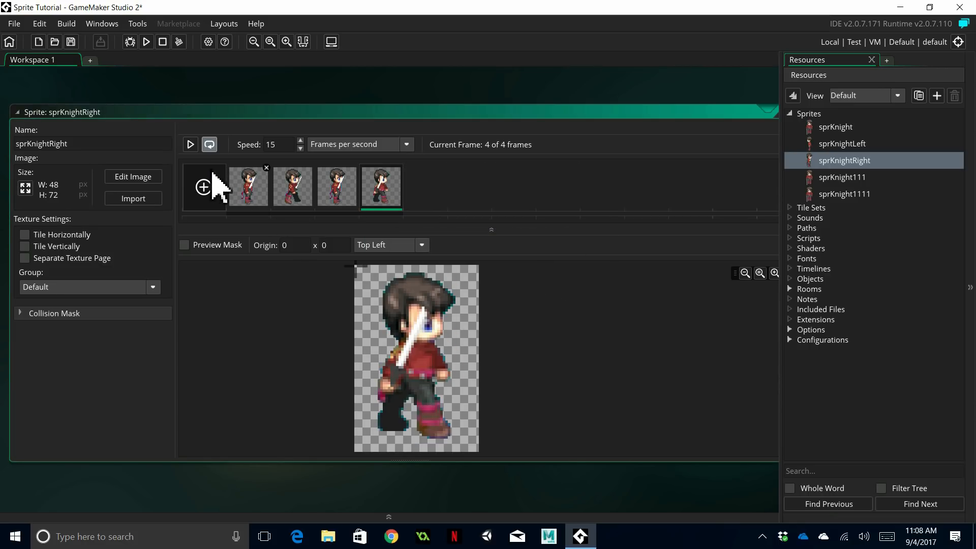
Play the sprKnightRight walking animation and close the sprite window.
{"action": "left_click", "coordinate": [191, 147]}
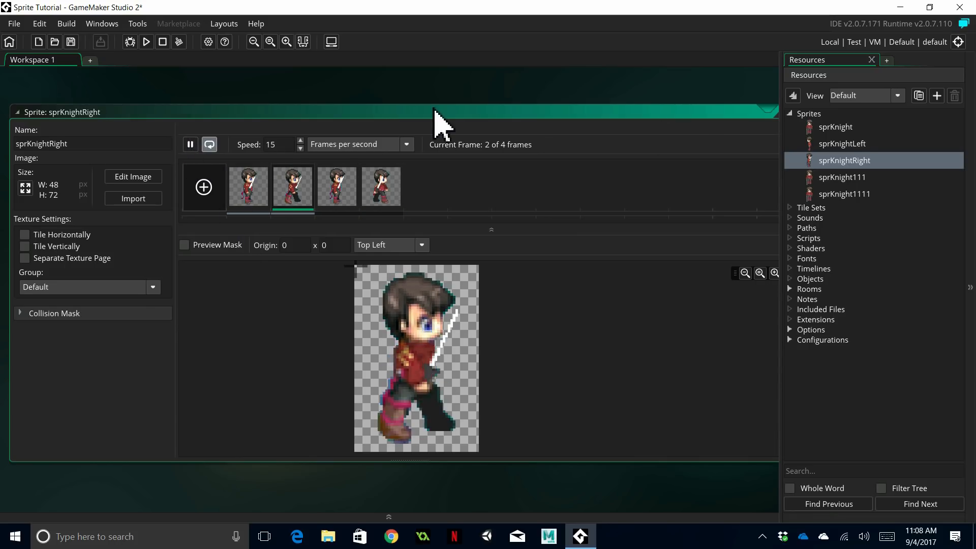
{"action": "left_click_drag", "start_coordinate": [484, 111], "coordinate": [424, 115]}
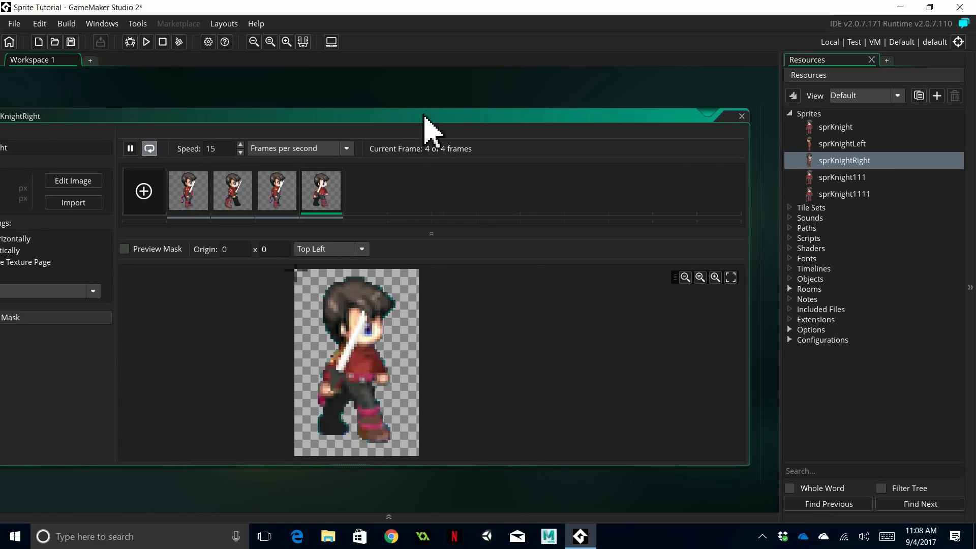
{"action": "left_click", "coordinate": [742, 116]}
Open the sprKnight111 sprite and rename it sprKnightUp.
{"action": "double_click", "coordinate": [838, 185]}
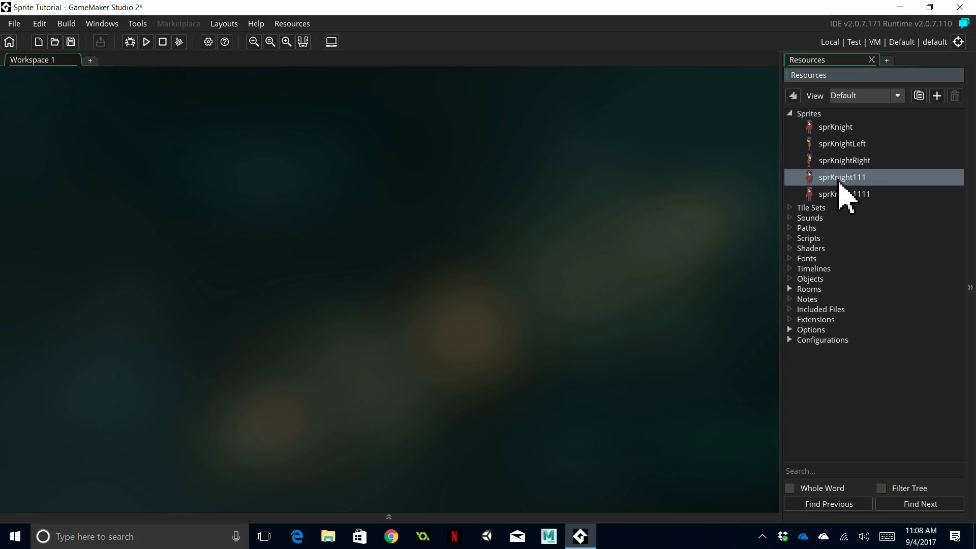
{"action": "mouse_move", "coordinate": [101, 183]}
{"action": "left_mouse_down"}
{"action": "mouse_move", "coordinate": [74, 182]}
{"action": "mouse_move", "coordinate": [115, 182]}
{"action": "left_mouse_up"}
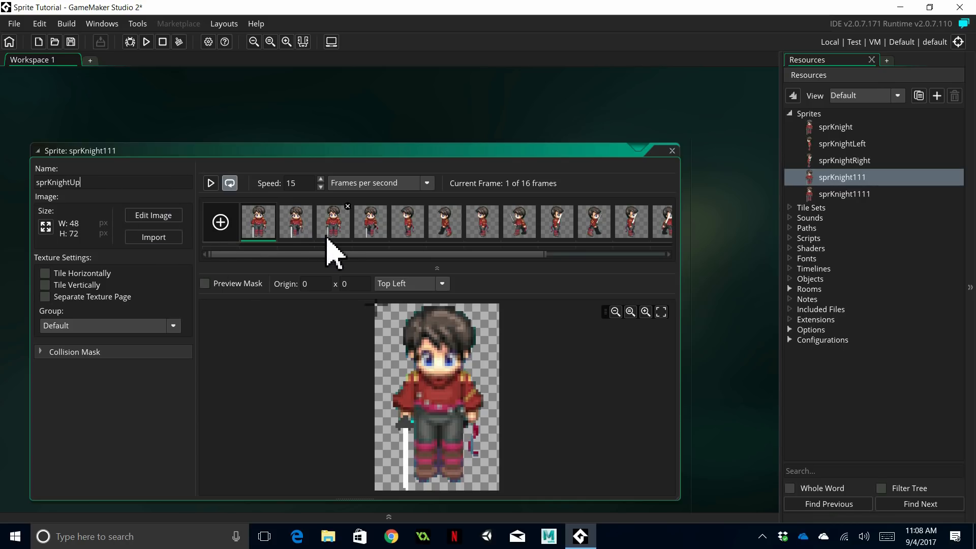
Delete the first twelve frames of sprKnightUp, keeping only the four back-facing ones.
{"action": "left_click_drag", "start_coordinate": [349, 254], "coordinate": [486, 258]}
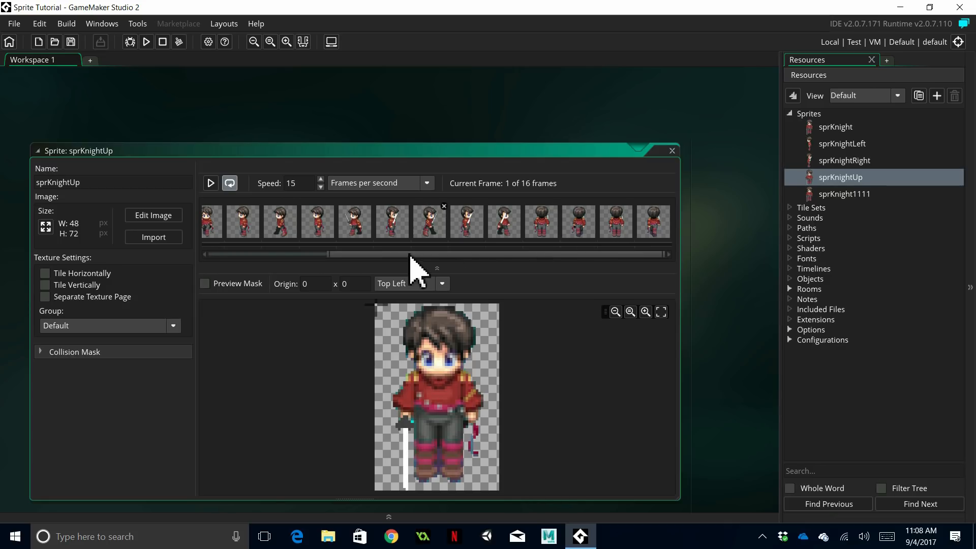
{"action": "mouse_move", "coordinate": [429, 256]}
{"action": "left_mouse_down"}
{"action": "mouse_move", "coordinate": [277, 252]}
{"action": "mouse_move", "coordinate": [435, 258]}
{"action": "left_mouse_up"}
{"action": "left_click", "coordinate": [508, 226], "text": "shift"}
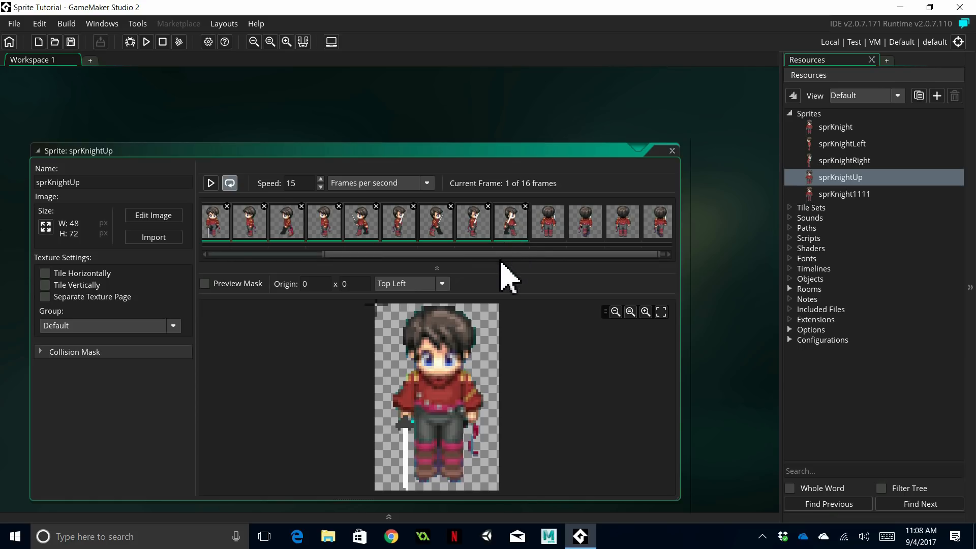
{"action": "left_click_drag", "start_coordinate": [501, 255], "coordinate": [430, 255]}
{"action": "key", "text": "Delete"}
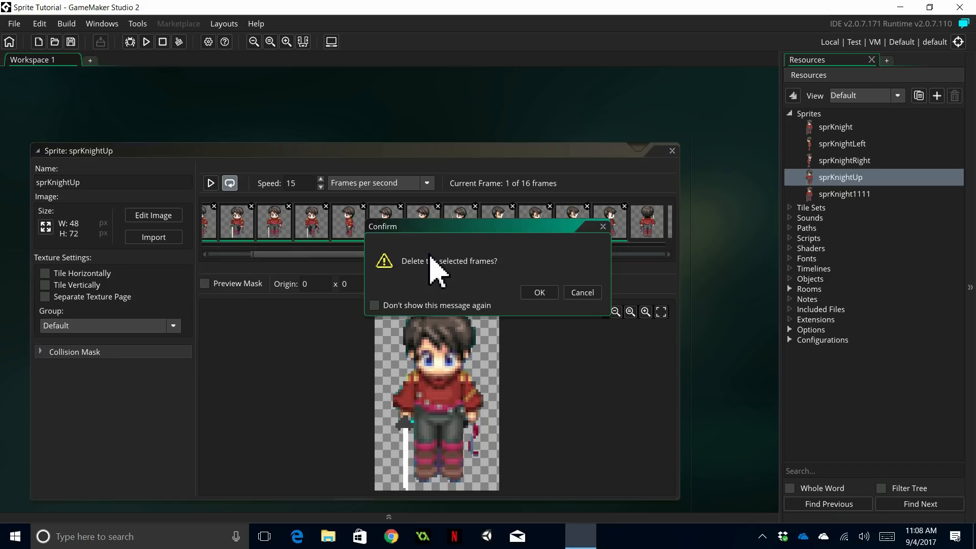
{"action": "key", "text": "Return"}
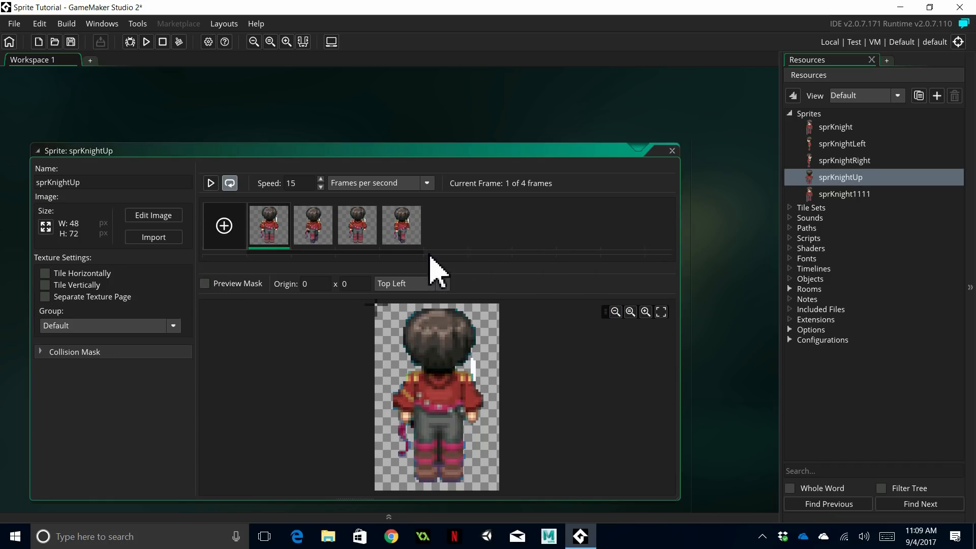
Close the sprKnightUp window, open the sprKnight1111 sprite and rename it sprKnightDown.
{"action": "left_click", "coordinate": [671, 151]}
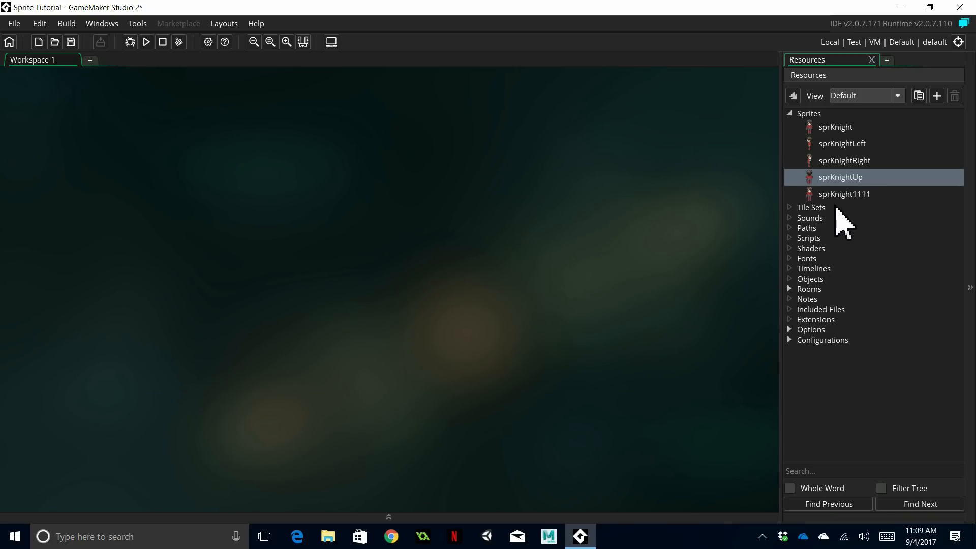
{"action": "double_click", "coordinate": [840, 196]}
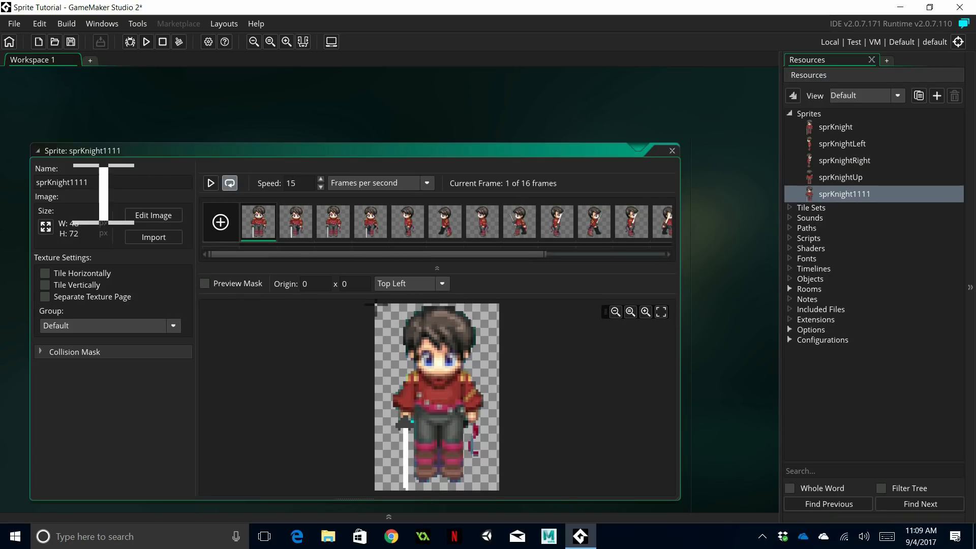
{"action": "left_click_drag", "start_coordinate": [97, 182], "coordinate": [70, 182]}
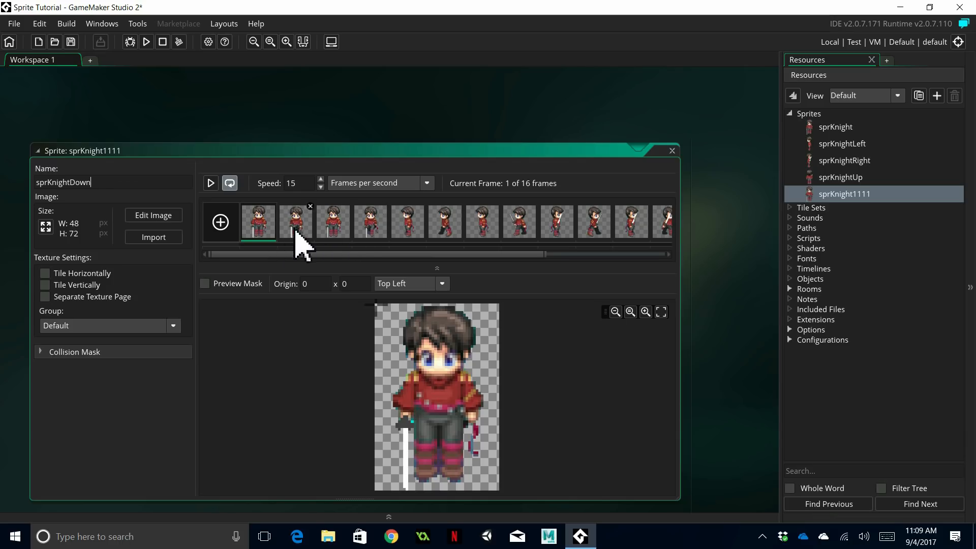
Delete the last twelve frames of sprKnightDown, keeping only the four front-facing ones, and preview the walking animation before closing the sprite.
{"action": "left_click", "coordinate": [409, 232]}
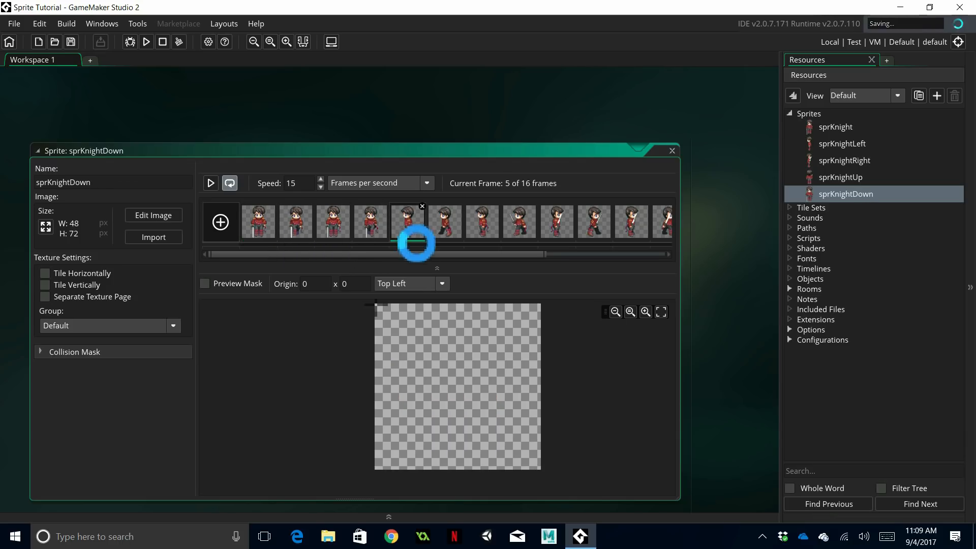
{"action": "left_click_drag", "start_coordinate": [428, 256], "coordinate": [627, 279]}
{"action": "left_click", "coordinate": [252, 235]}
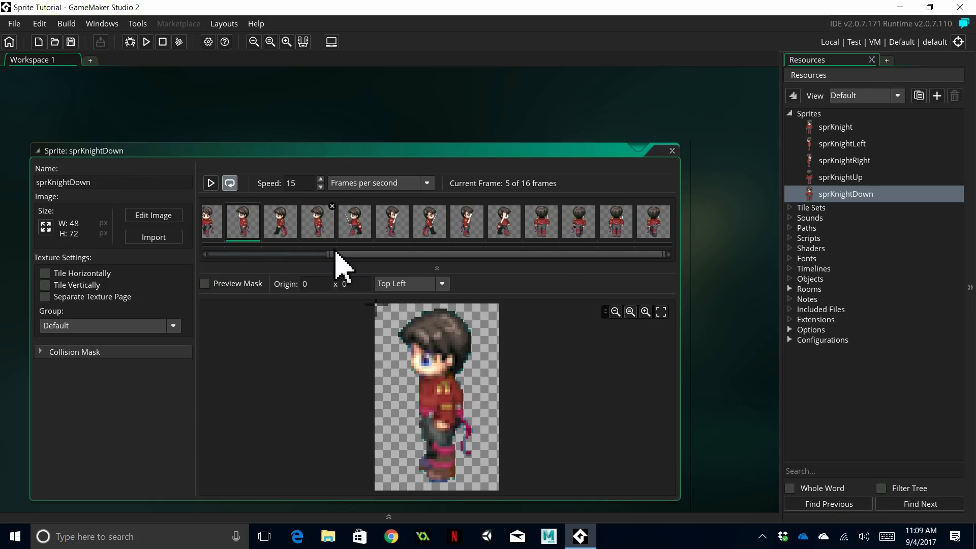
{"action": "left_click_drag", "start_coordinate": [349, 272], "coordinate": [376, 284]}
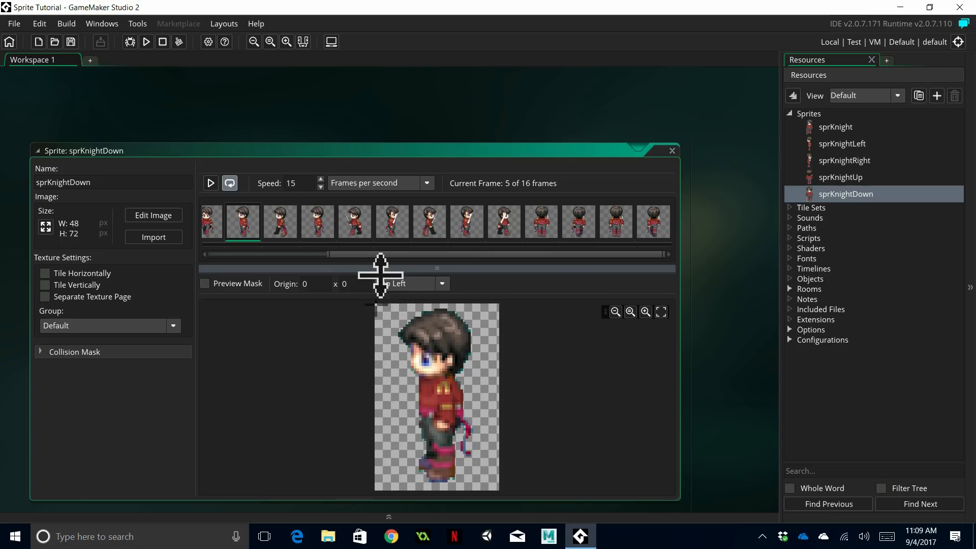
{"action": "left_click", "coordinate": [655, 232], "text": "shift"}
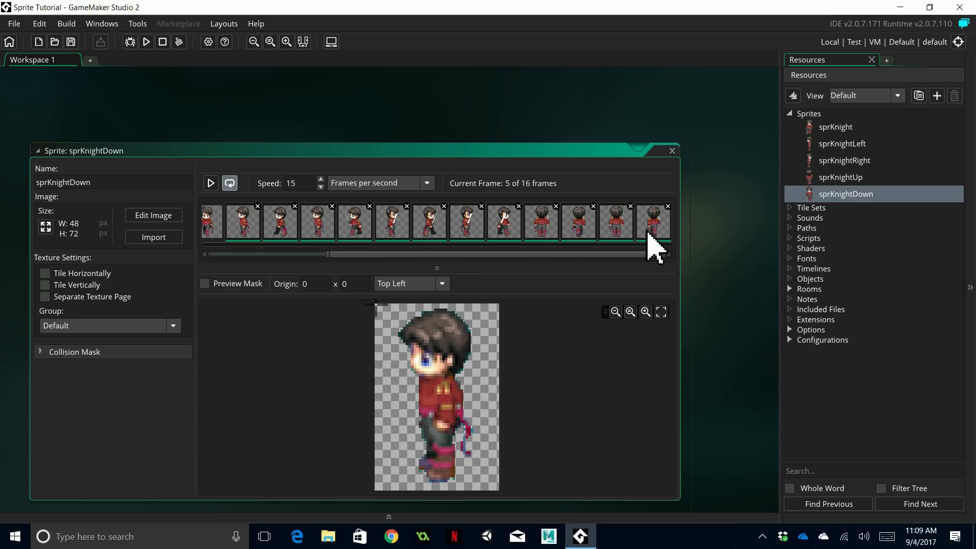
{"action": "key", "text": "Delete"}
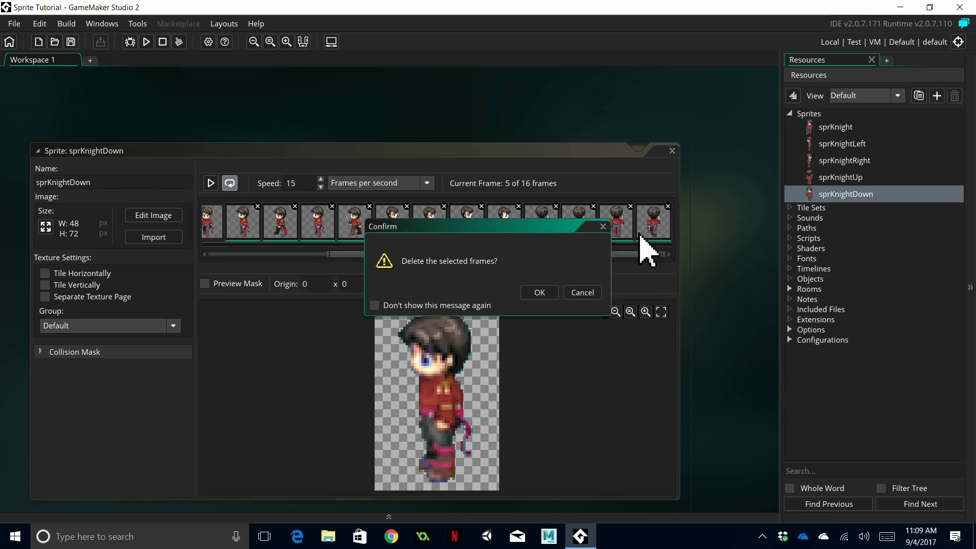
{"action": "left_click", "coordinate": [548, 290]}
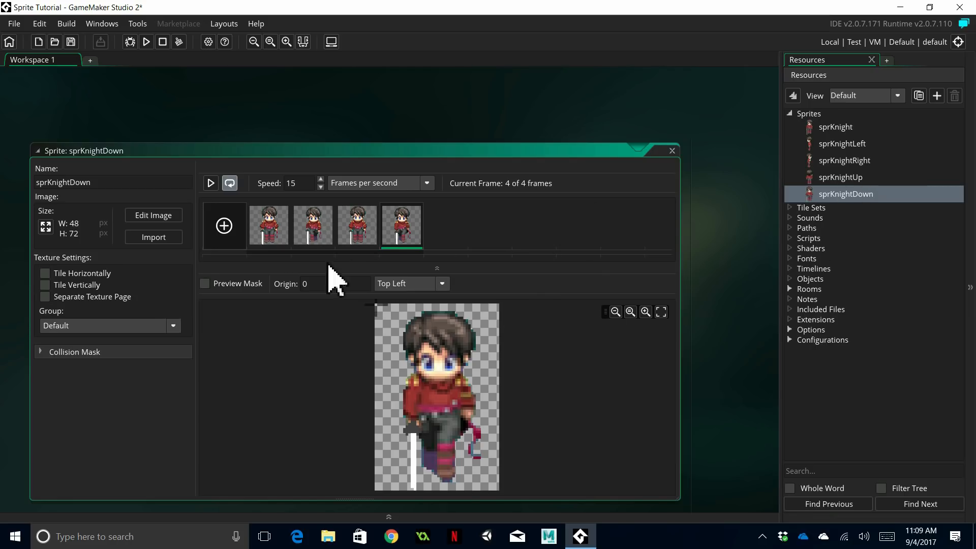
{"action": "left_click", "coordinate": [211, 184]}
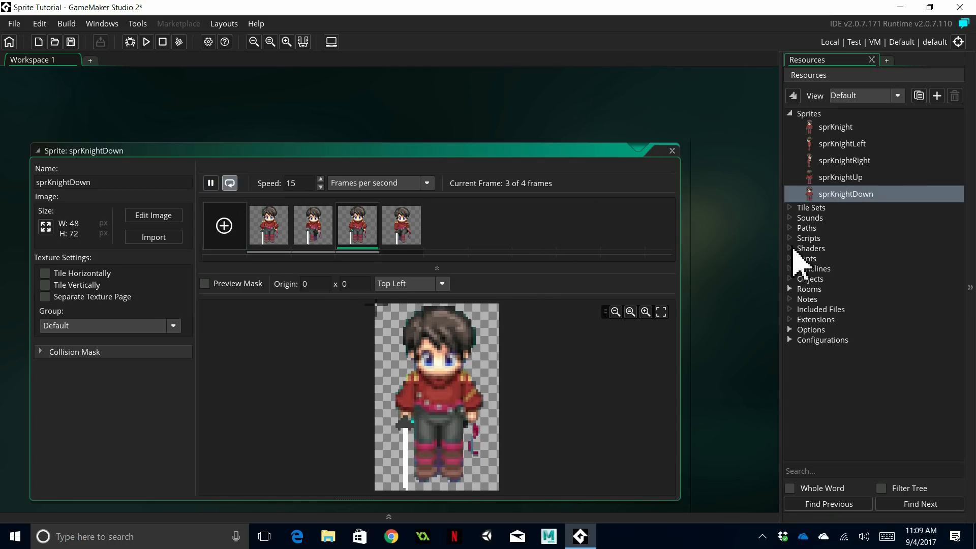
{"action": "left_click", "coordinate": [672, 151]}
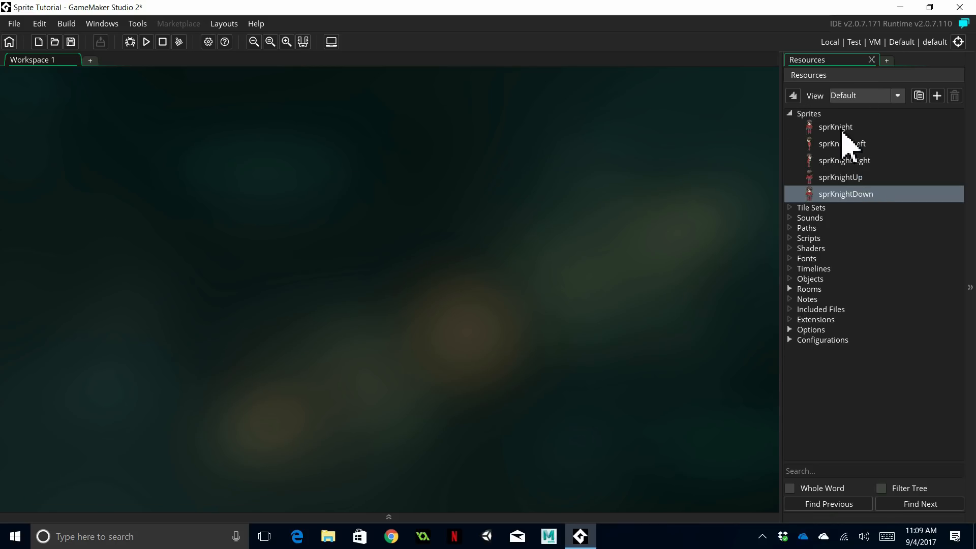
Delete the original sprKnight sprite from the project resources.
{"action": "left_click", "coordinate": [839, 128]}
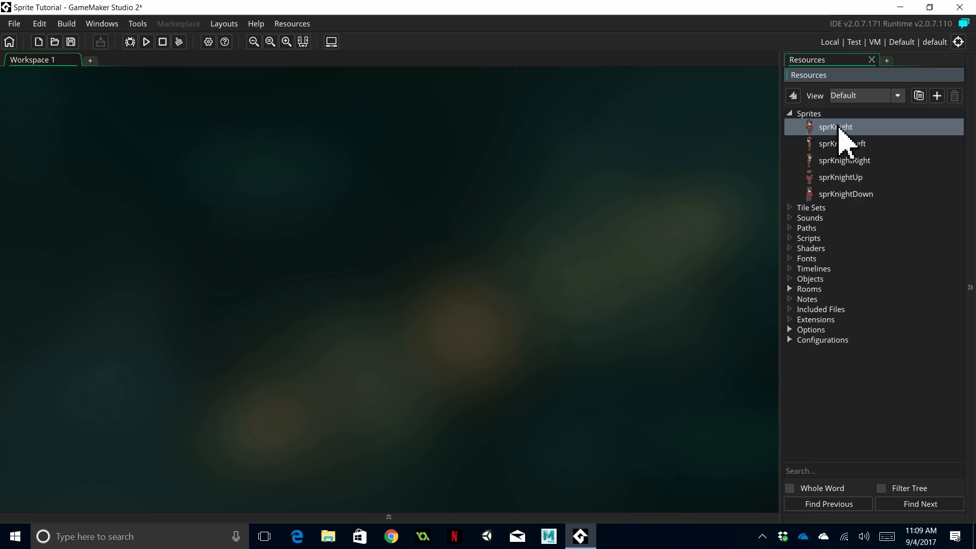
{"action": "key", "text": "Delete"}
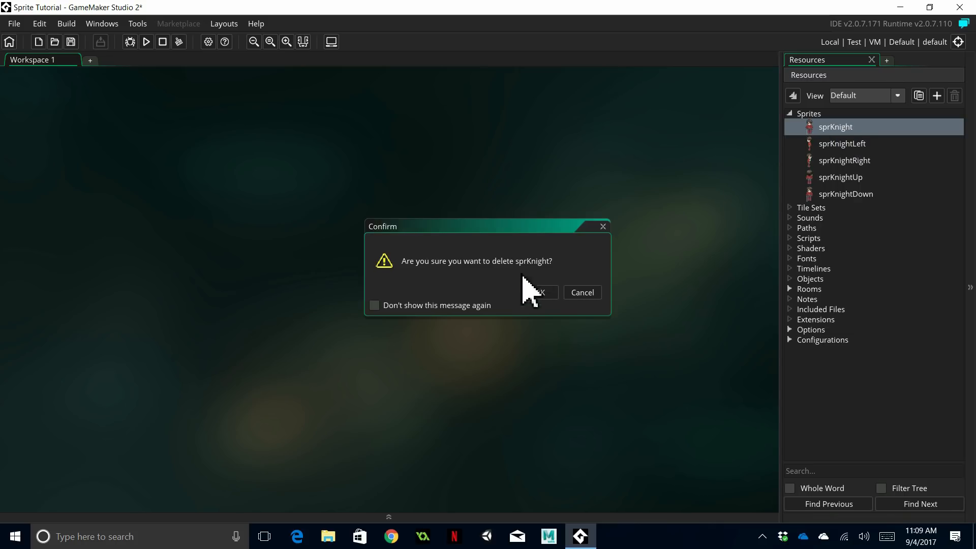
{"action": "left_click", "coordinate": [542, 292]}
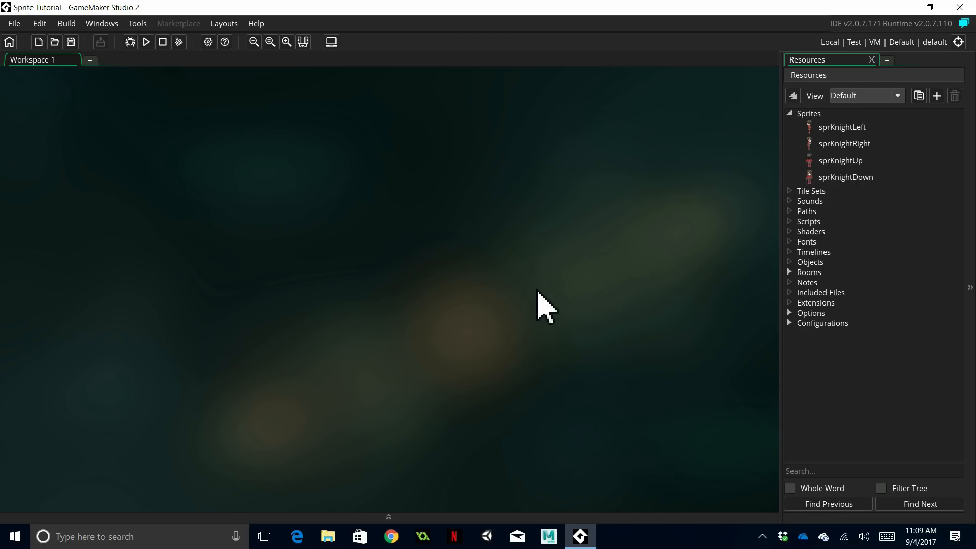
Open the sprKnightLeft sprite and move its origin outside the image to -35 x 35.
{"action": "double_click", "coordinate": [834, 129]}
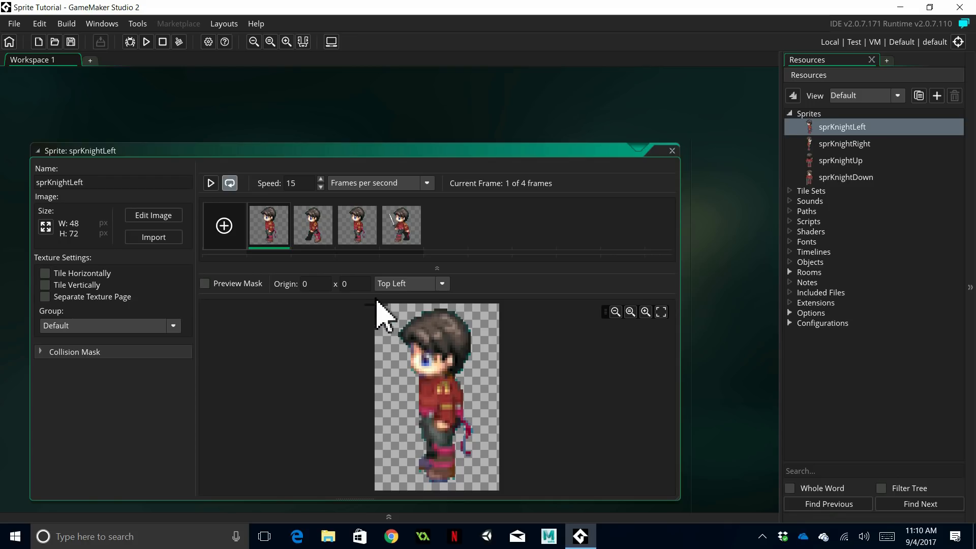
{"action": "left_click_drag", "start_coordinate": [377, 305], "coordinate": [503, 455]}
{"action": "left_click_drag", "start_coordinate": [534, 367], "coordinate": [285, 395]}
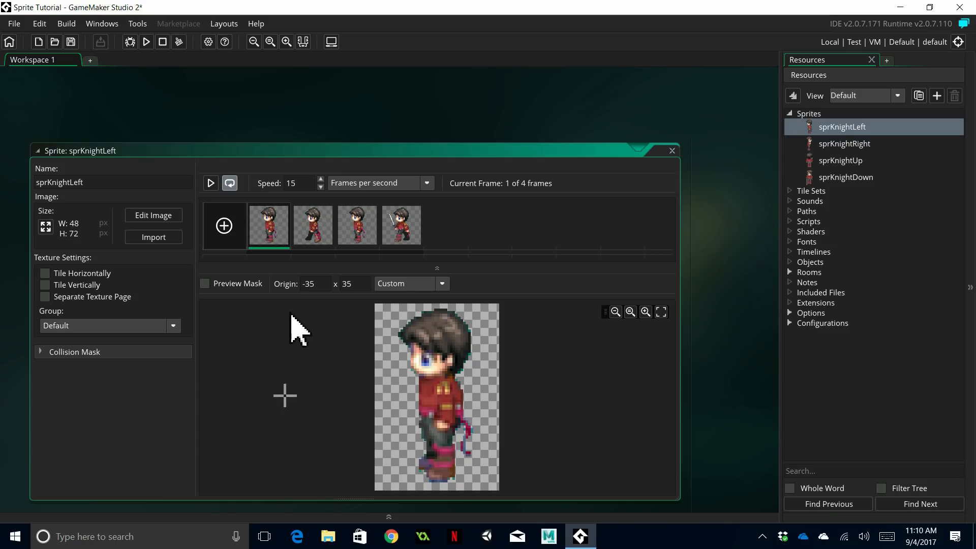
Reset the origin of sprKnightLeft to the Top Left preset.
{"action": "left_click", "coordinate": [316, 283]}
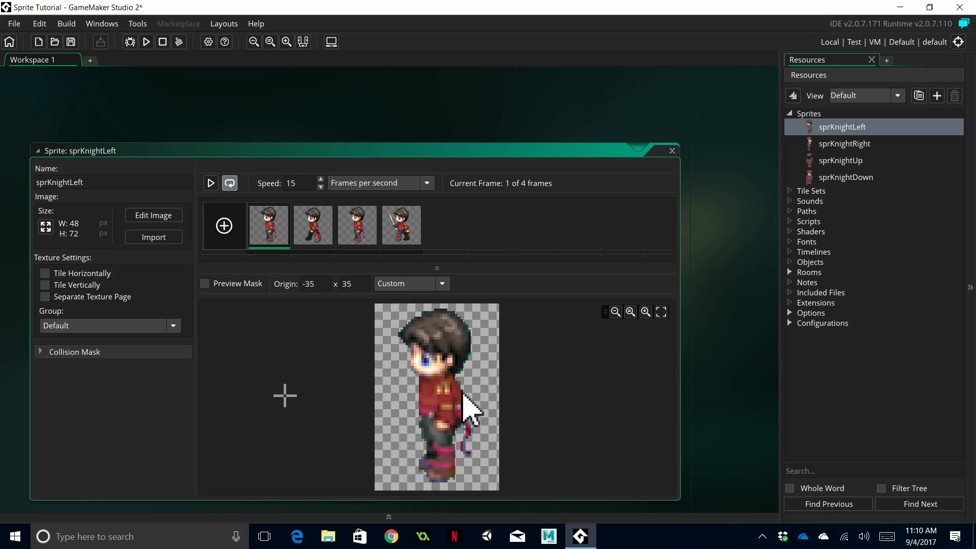
{"action": "left_click", "coordinate": [444, 284]}
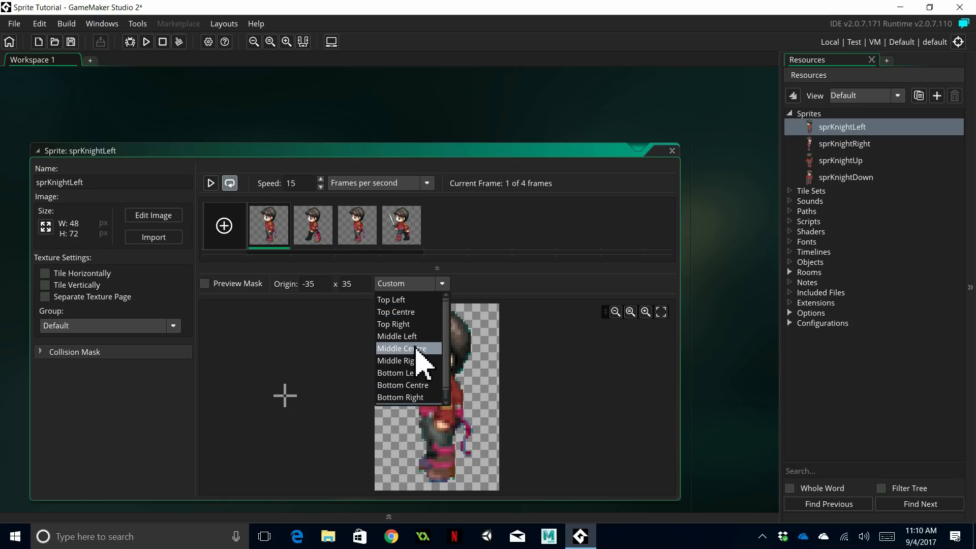
{"action": "left_click", "coordinate": [407, 299]}
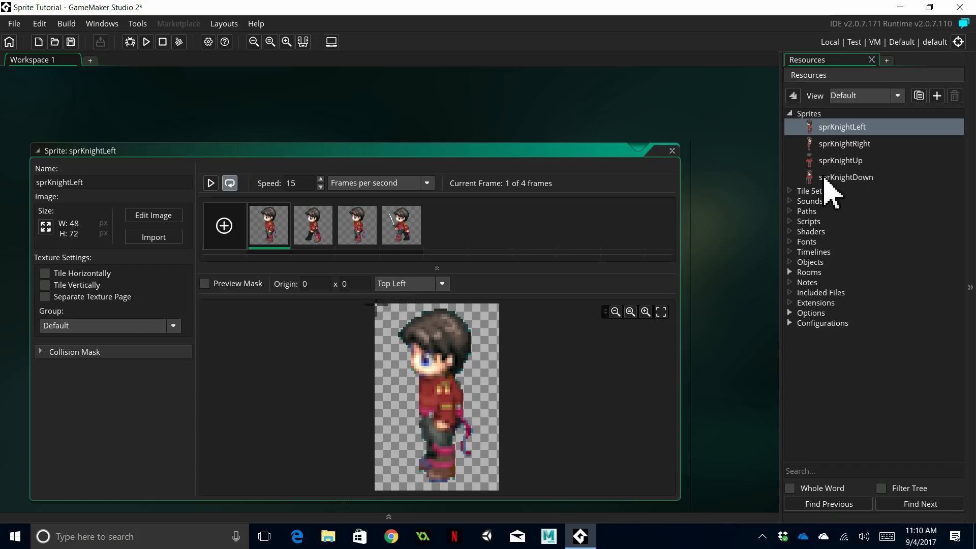
{"action": "left_click", "coordinate": [418, 285]}
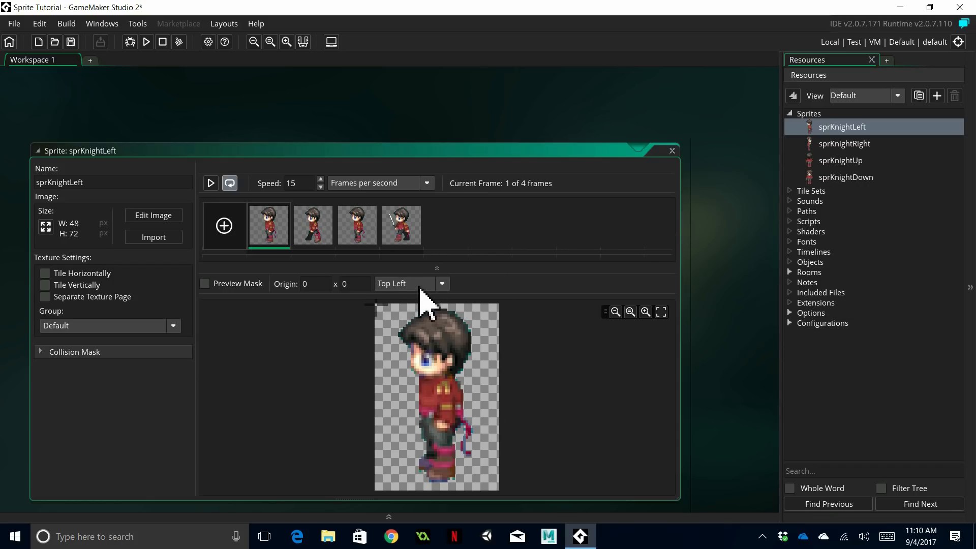
{"action": "key", "text": "ctrl"}
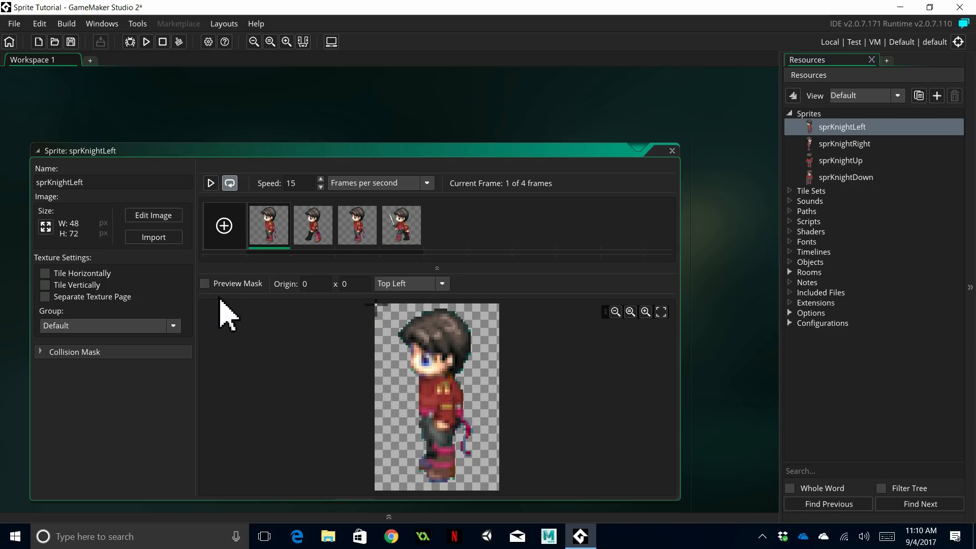
Turn on the mask preview for sprKnightLeft and examine how the mask covers its second, third and fourth frames.
{"action": "left_click", "coordinate": [209, 285]}
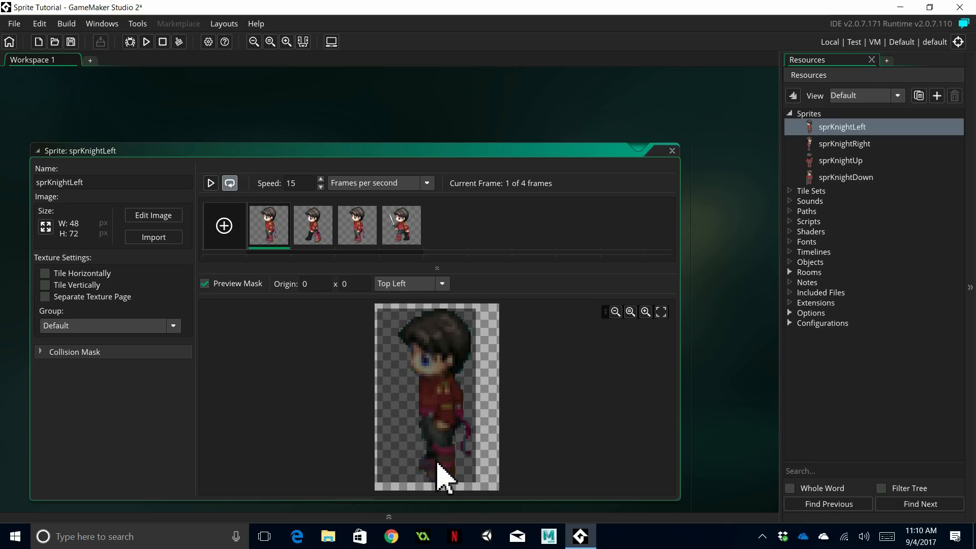
{"action": "left_click", "coordinate": [205, 284]}
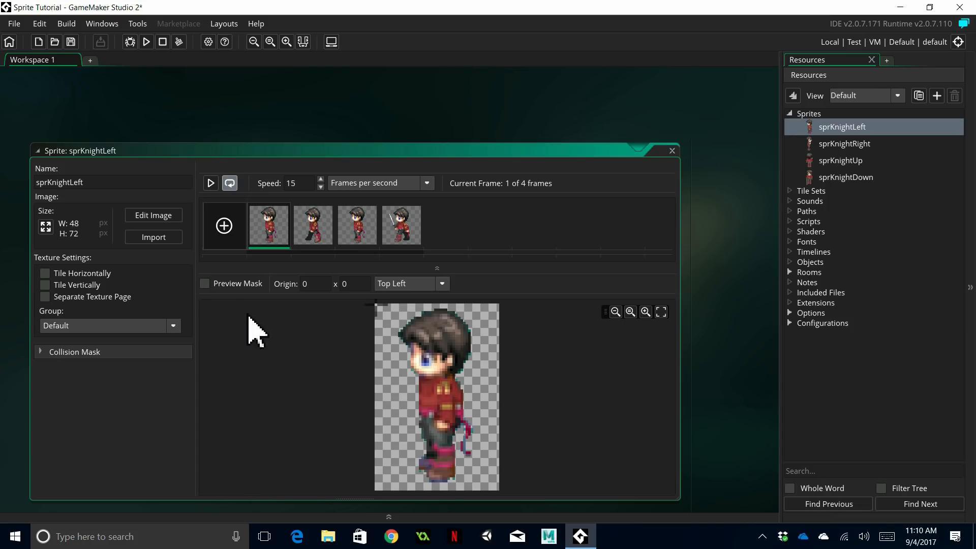
{"action": "left_click", "coordinate": [205, 284]}
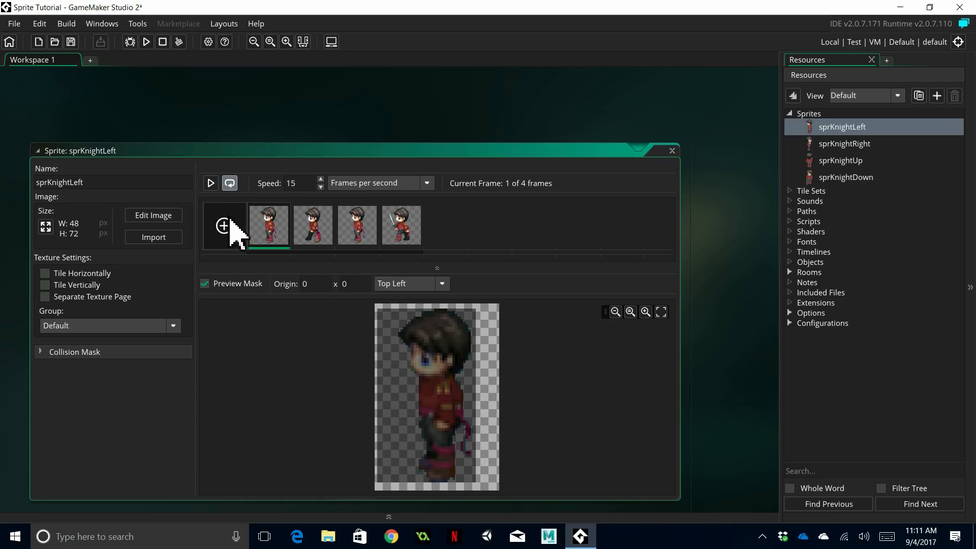
{"action": "left_click", "coordinate": [319, 241]}
{"action": "left_click", "coordinate": [347, 237]}
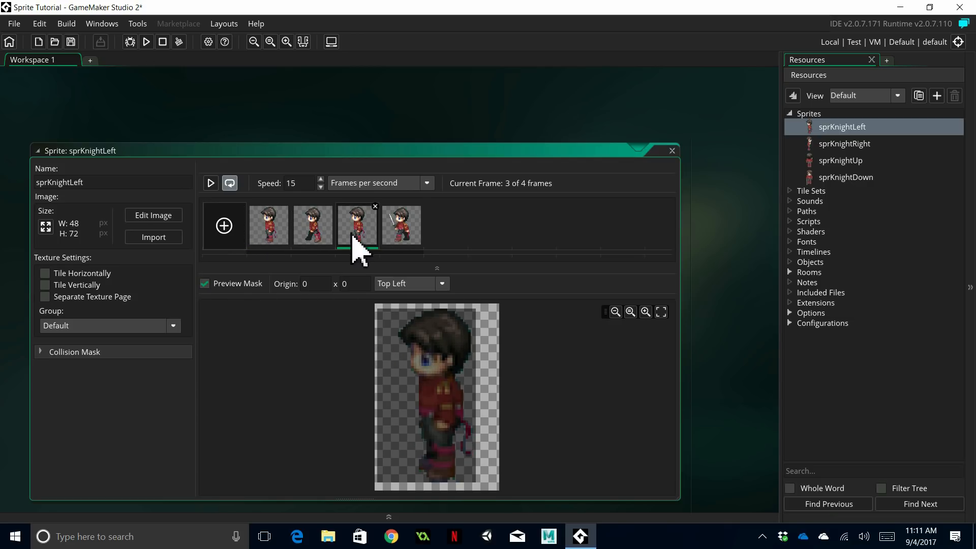
{"action": "left_click", "coordinate": [412, 238]}
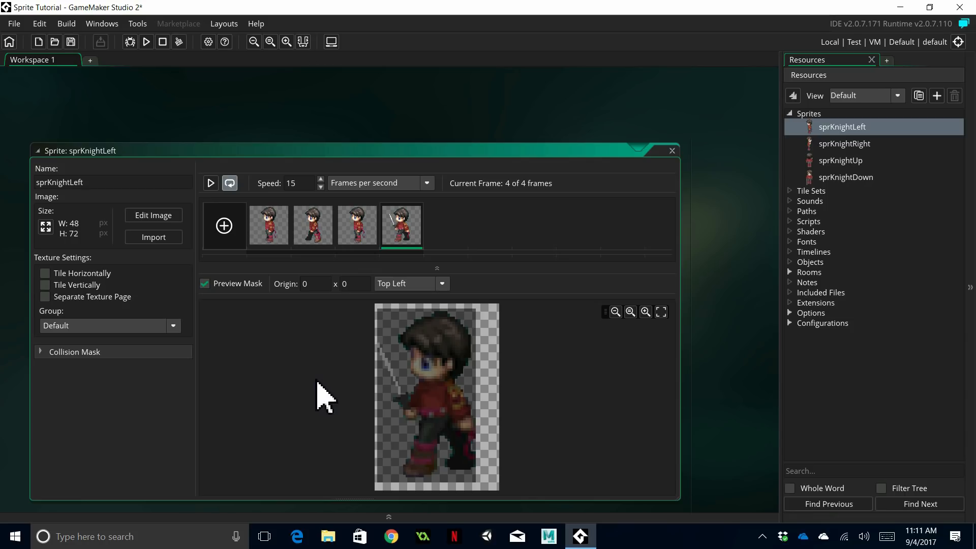
Open the sprKnightRight, sprKnightUp and sprKnightDown sprites one after another.
{"action": "double_click", "coordinate": [845, 144]}
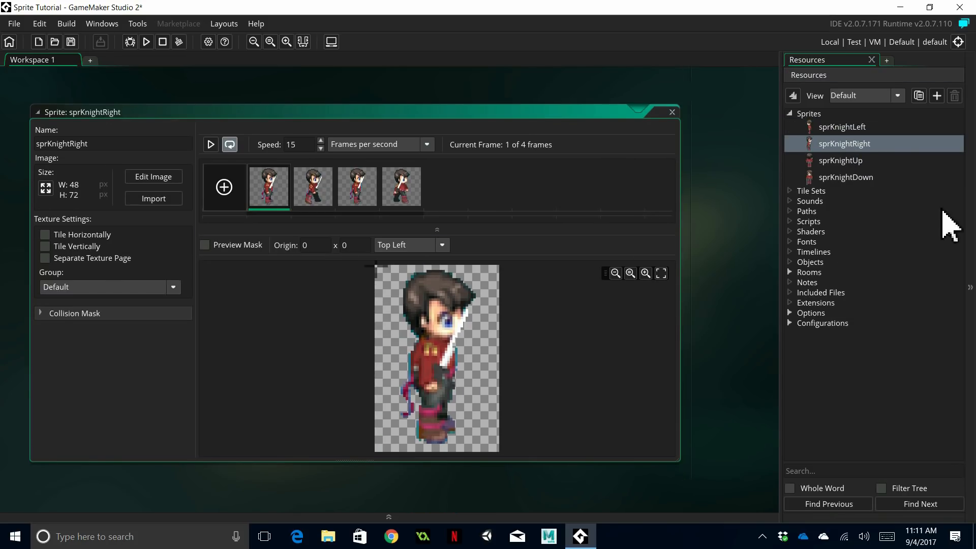
{"action": "double_click", "coordinate": [844, 164]}
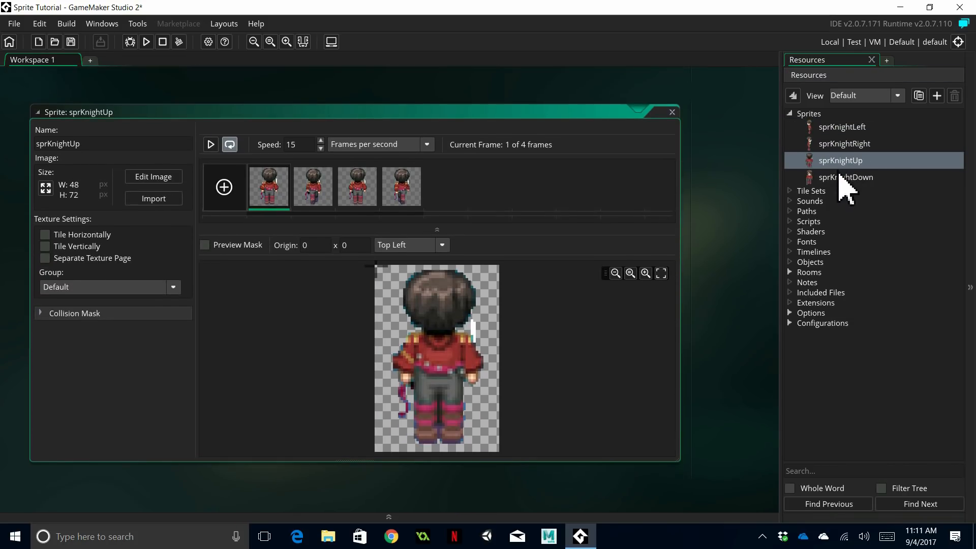
{"action": "double_click", "coordinate": [839, 179]}
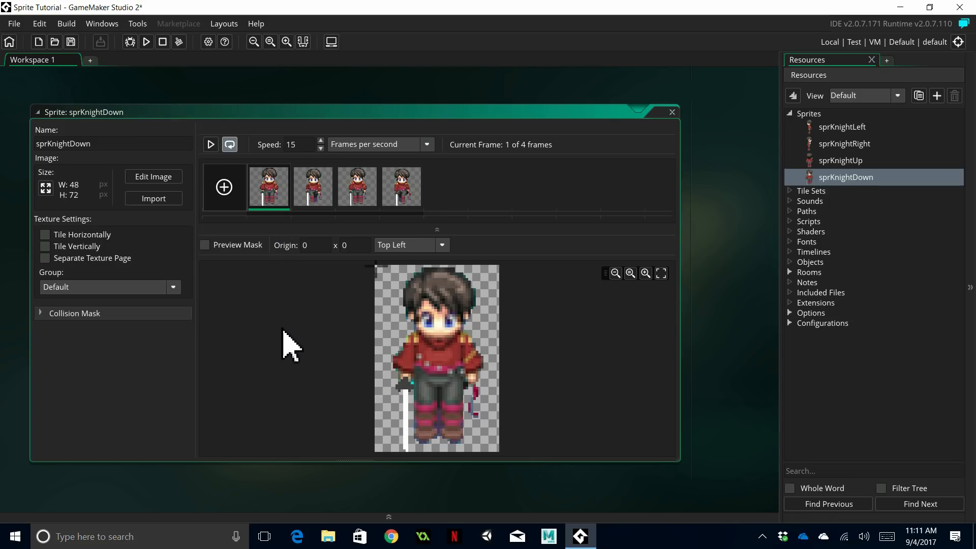
With the mask preview on, set the sprKnightDown collision mask mode to Manual and raise the mask's bottom edge to 68.
{"action": "left_click", "coordinate": [39, 314]}
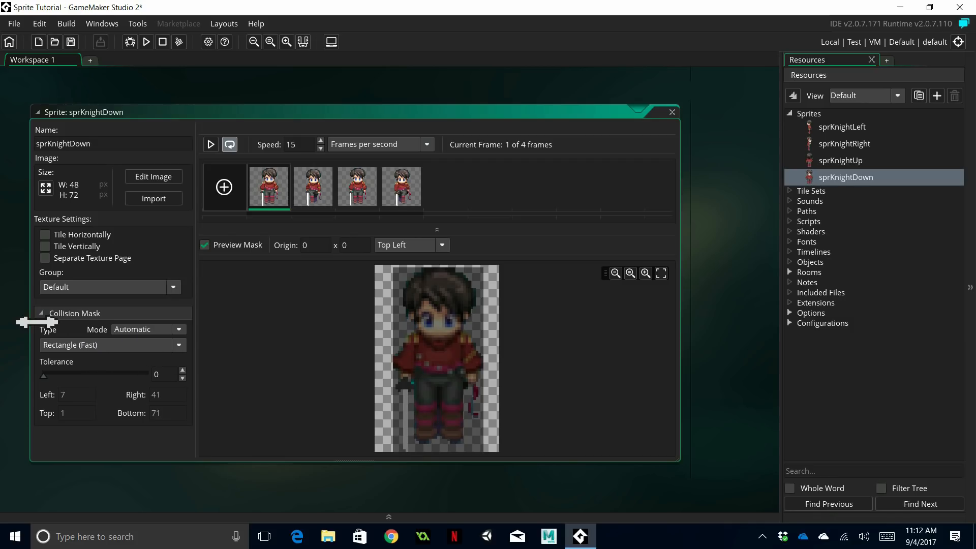
{"action": "left_click", "coordinate": [182, 331]}
{"action": "left_click", "coordinate": [159, 362]}
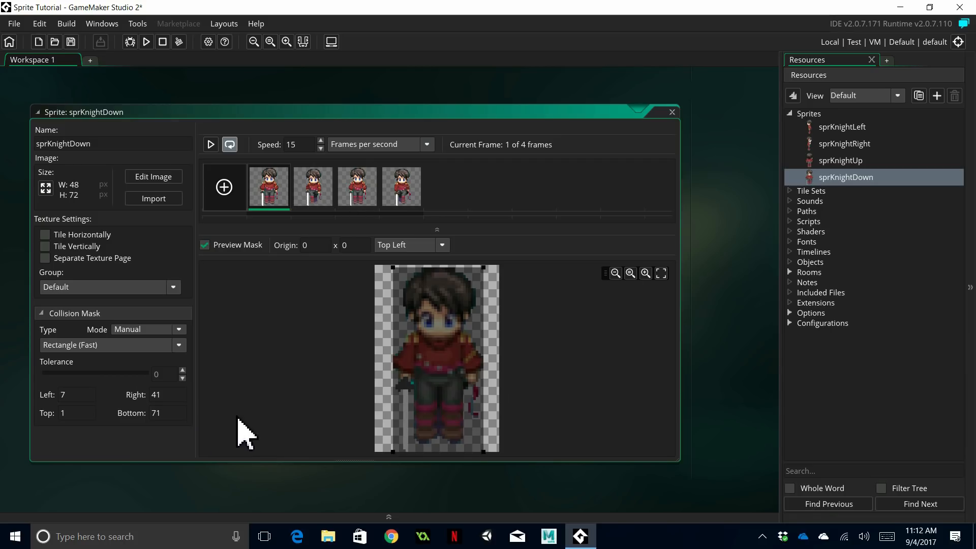
{"action": "left_click_drag", "start_coordinate": [483, 452], "coordinate": [483, 443]}
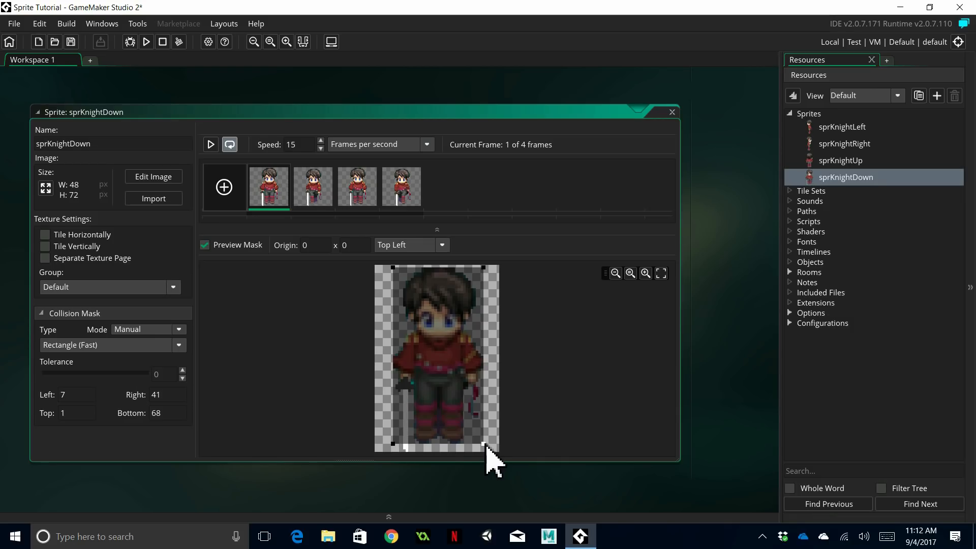
{"action": "left_click", "coordinate": [174, 413]}
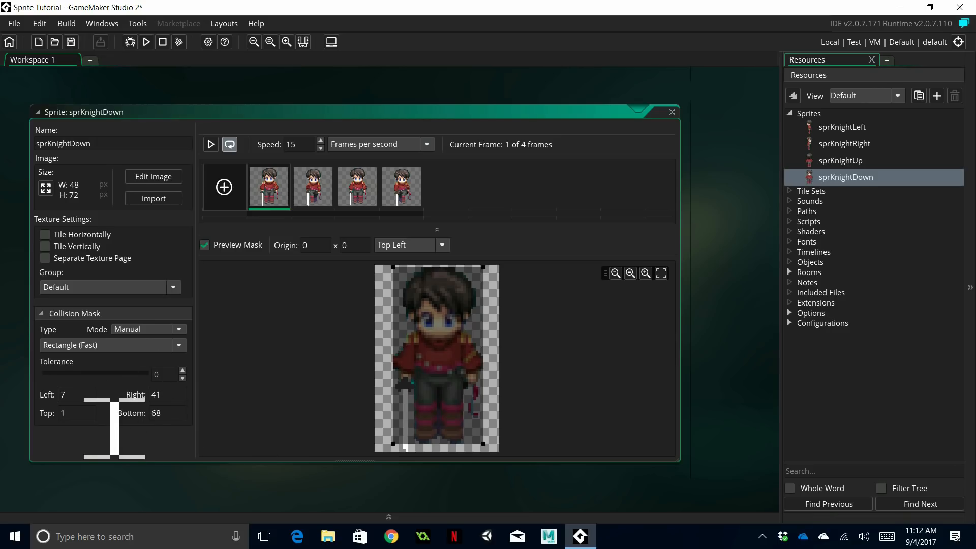
{"action": "key", "text": "ctrl"}
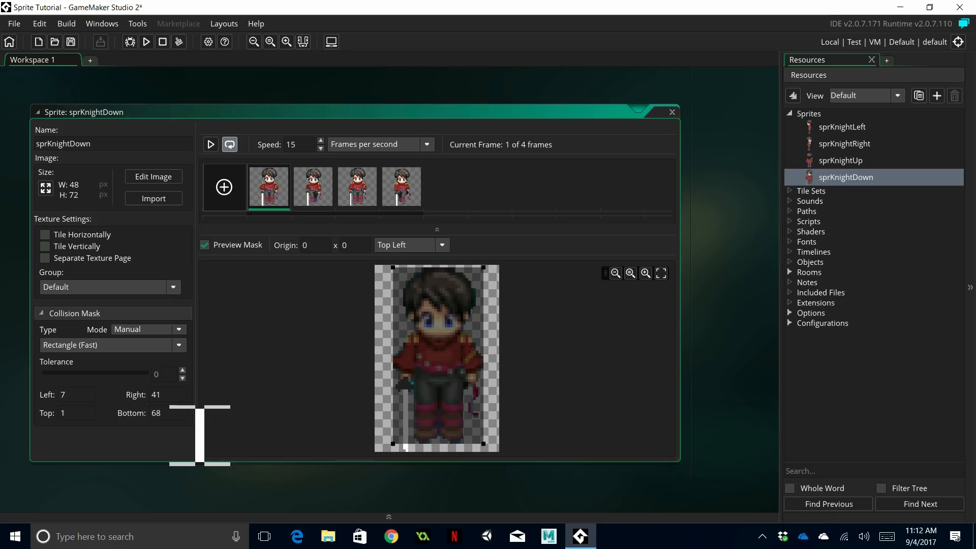
Set the sprKnightLeft collision mask mode to Manual, with left at 7, top at 2 and right at 41.
{"action": "double_click", "coordinate": [849, 134]}
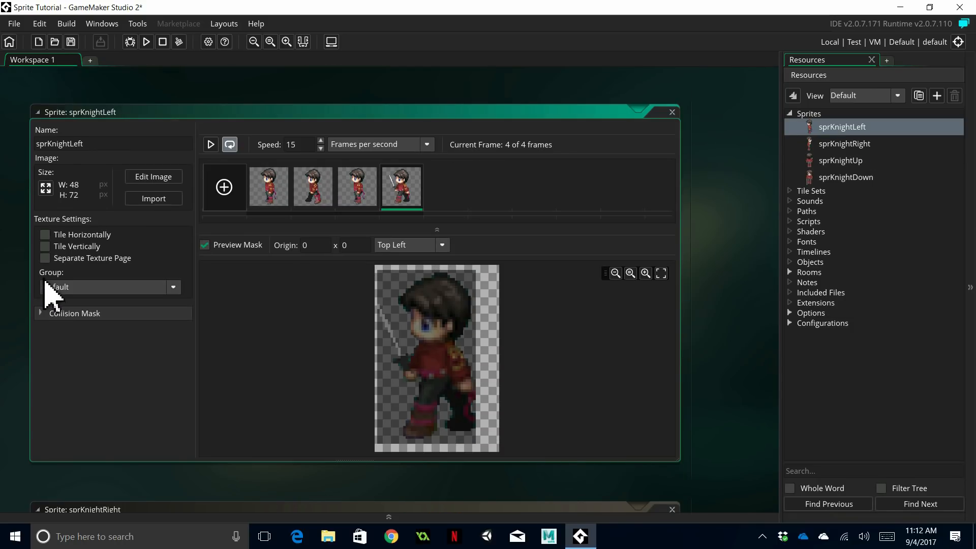
{"action": "left_click", "coordinate": [41, 313]}
{"action": "left_click", "coordinate": [172, 329]}
{"action": "left_click", "coordinate": [157, 363]}
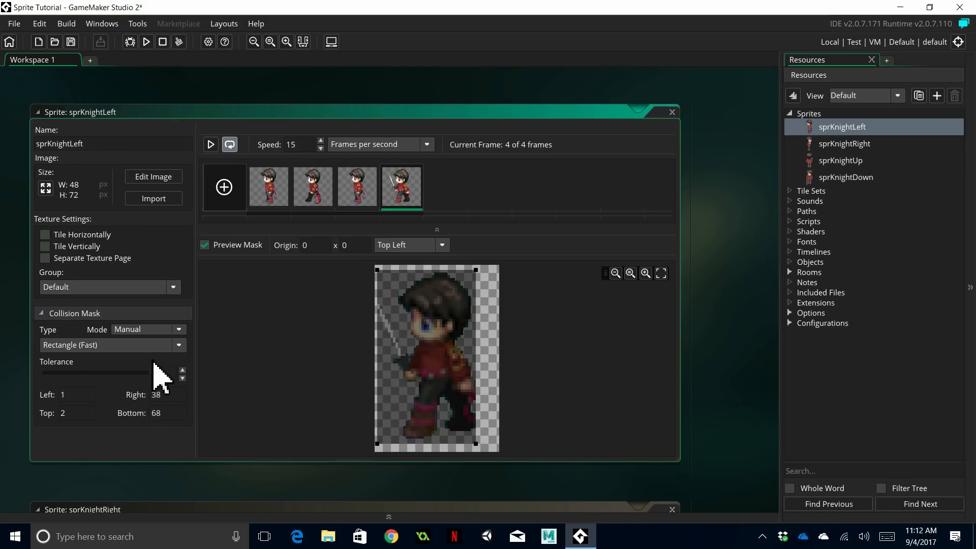
{"action": "double_click", "coordinate": [60, 396]}
{"action": "type", "text": "7"}
{"action": "double_click", "coordinate": [64, 412]}
{"action": "type", "text": "2"}
{"action": "double_click", "coordinate": [152, 396]}
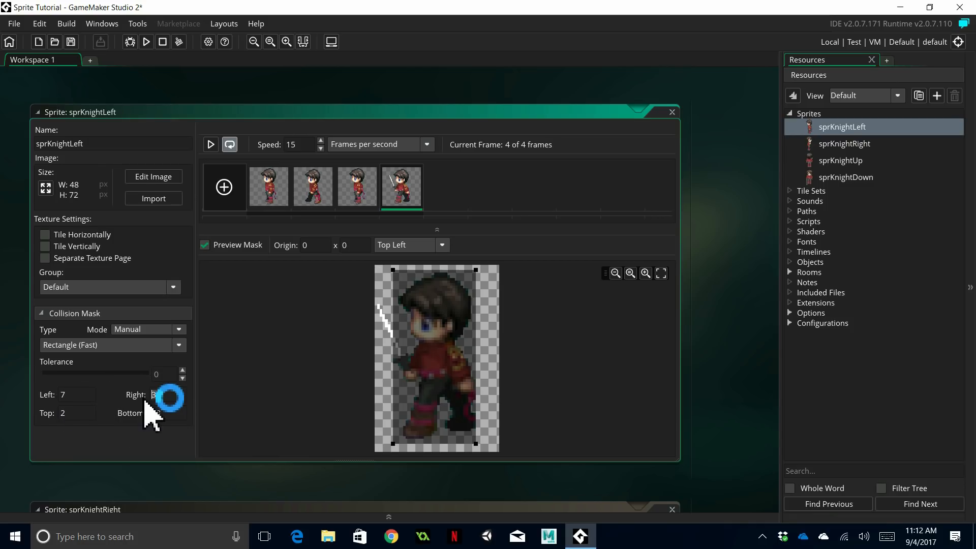
{"action": "type", "text": "41"}
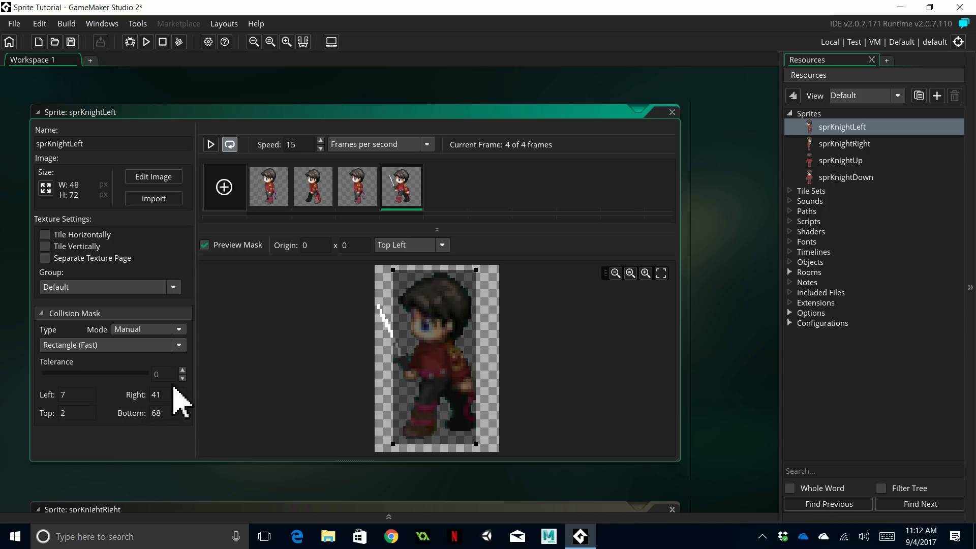
Check the sprKnightDown mask values and set the top edge of the sprKnightLeft collision mask to 1 to match.
{"action": "left_click", "coordinate": [838, 179]}
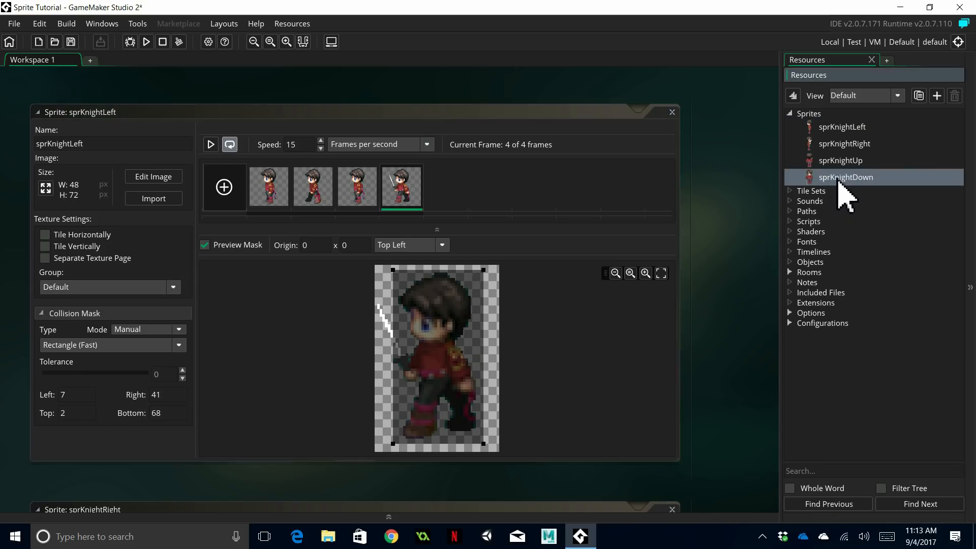
{"action": "double_click", "coordinate": [839, 179]}
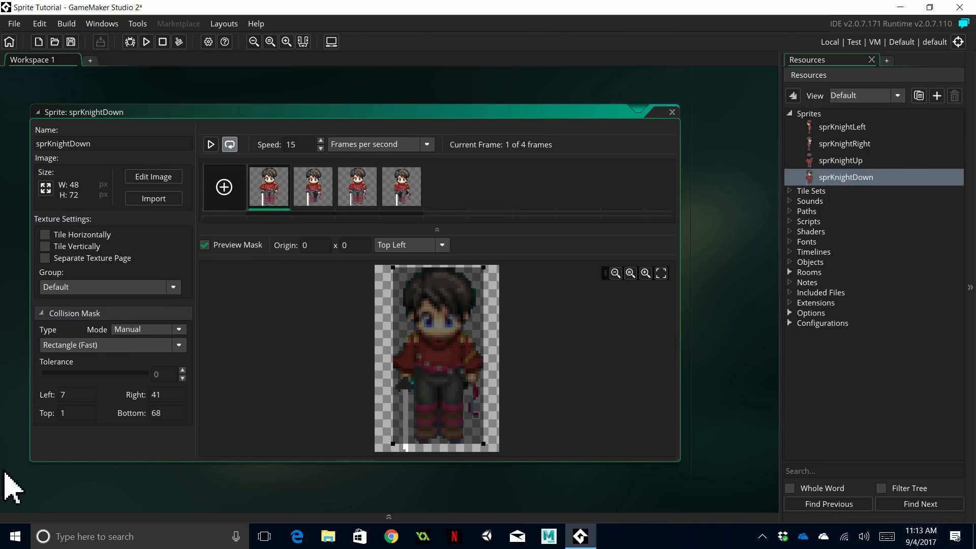
{"action": "key", "text": "ctrl"}
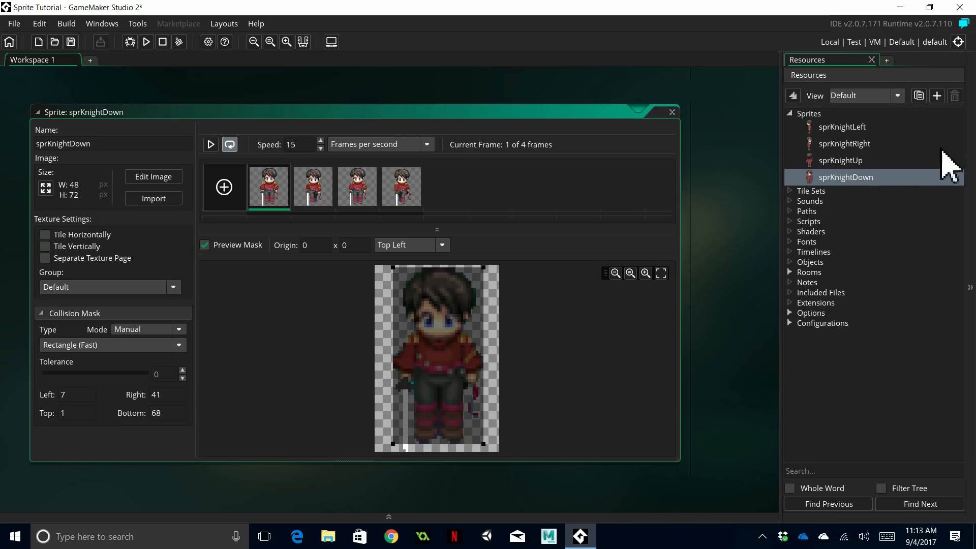
{"action": "double_click", "coordinate": [850, 132]}
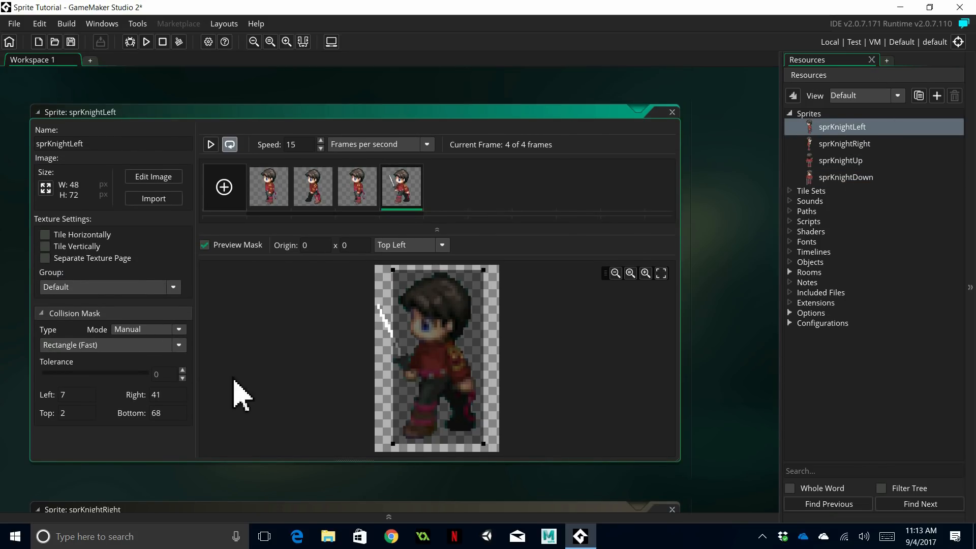
{"action": "left_click", "coordinate": [60, 414]}
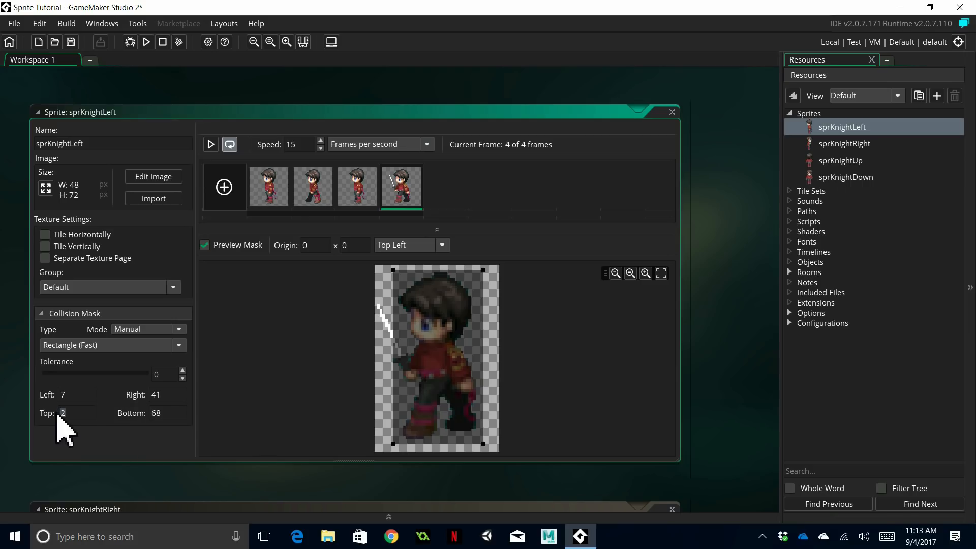
{"action": "type", "text": "1"}
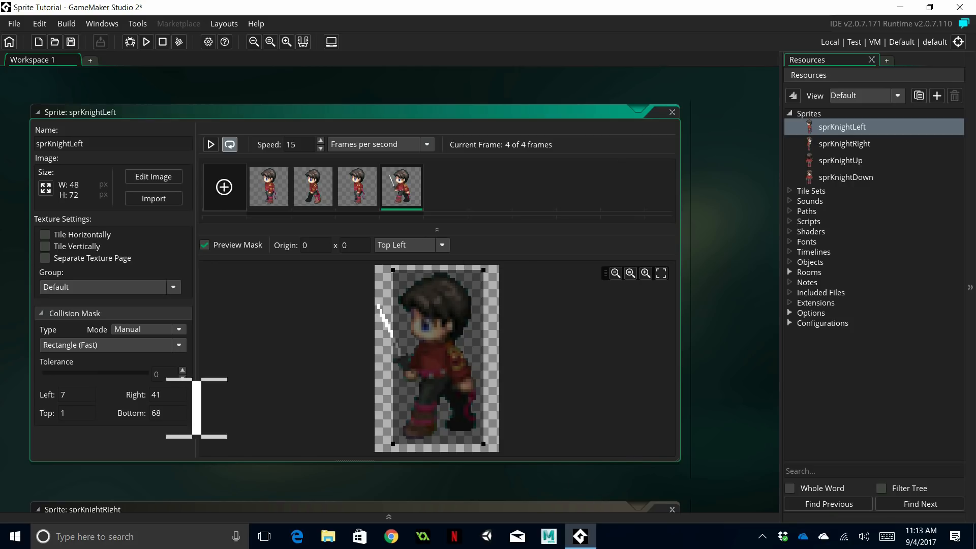
Set the sprKnightRight collision mask mode to Manual, with the left edge at 7 and the right edge at 41.
{"action": "double_click", "coordinate": [845, 178]}
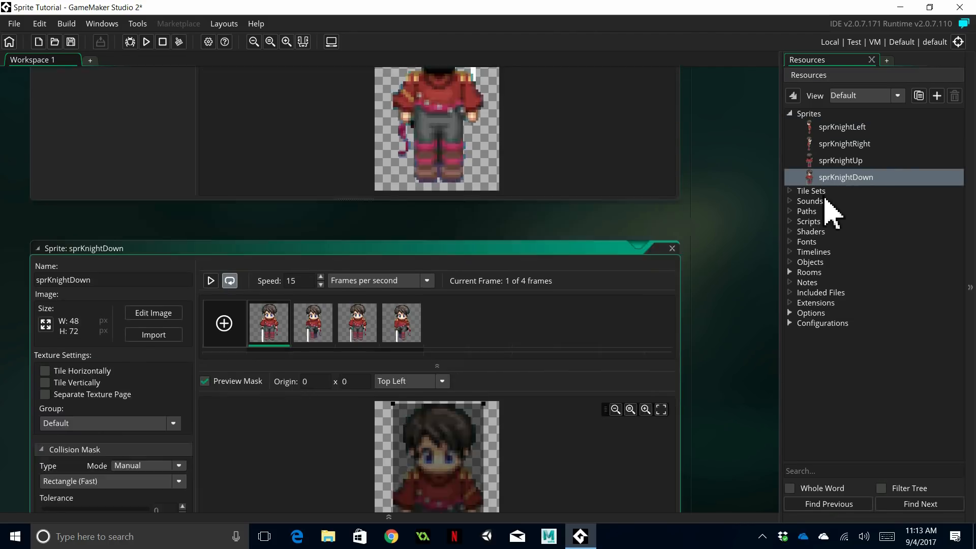
{"action": "double_click", "coordinate": [852, 144]}
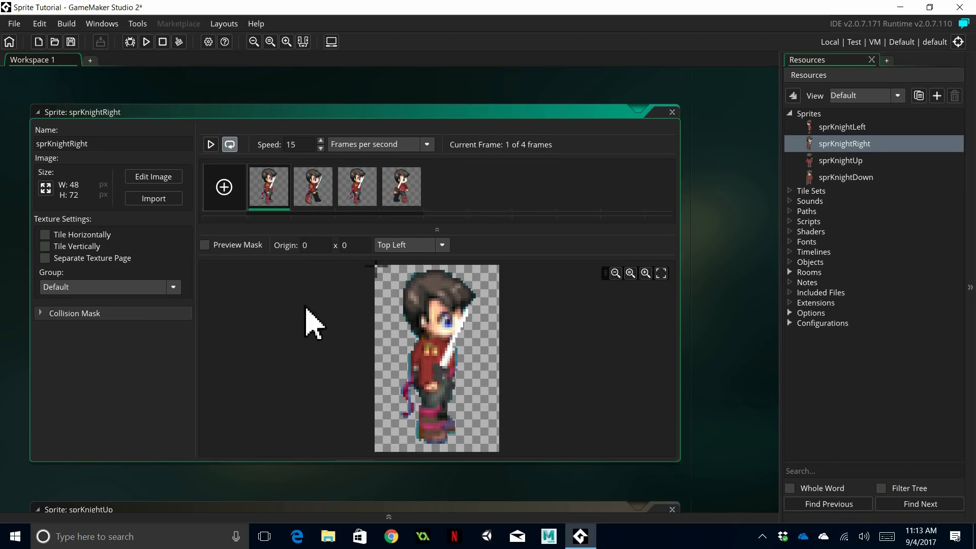
{"action": "left_click", "coordinate": [46, 313]}
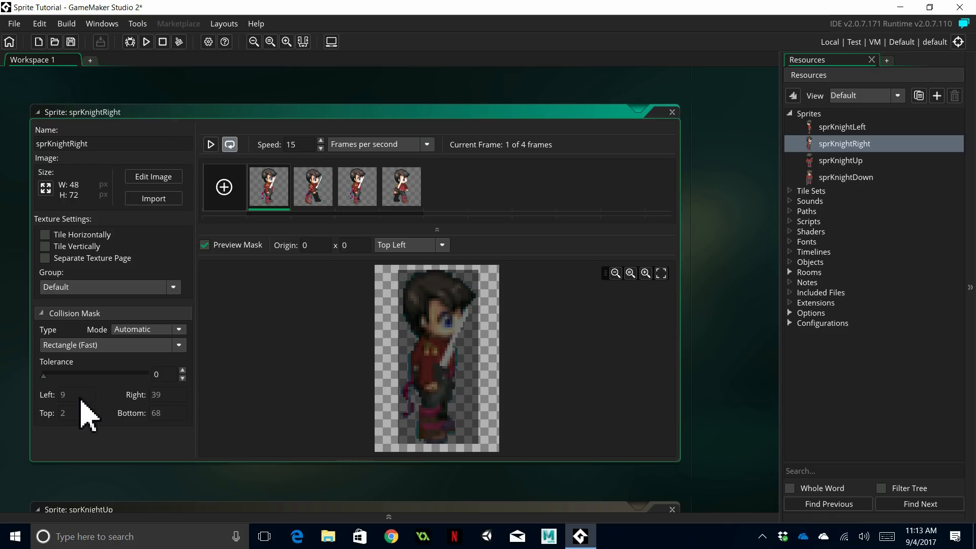
{"action": "left_click", "coordinate": [179, 330]}
{"action": "left_click", "coordinate": [161, 360]}
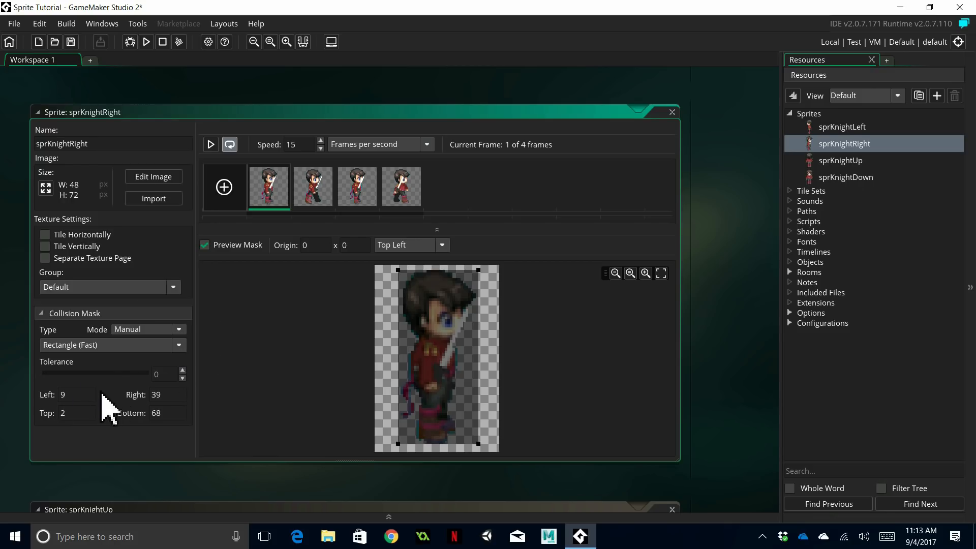
{"action": "left_click", "coordinate": [64, 395]}
{"action": "type", "text": "7"}
{"action": "key", "text": "Tab"}
{"action": "type", "text": "4"}
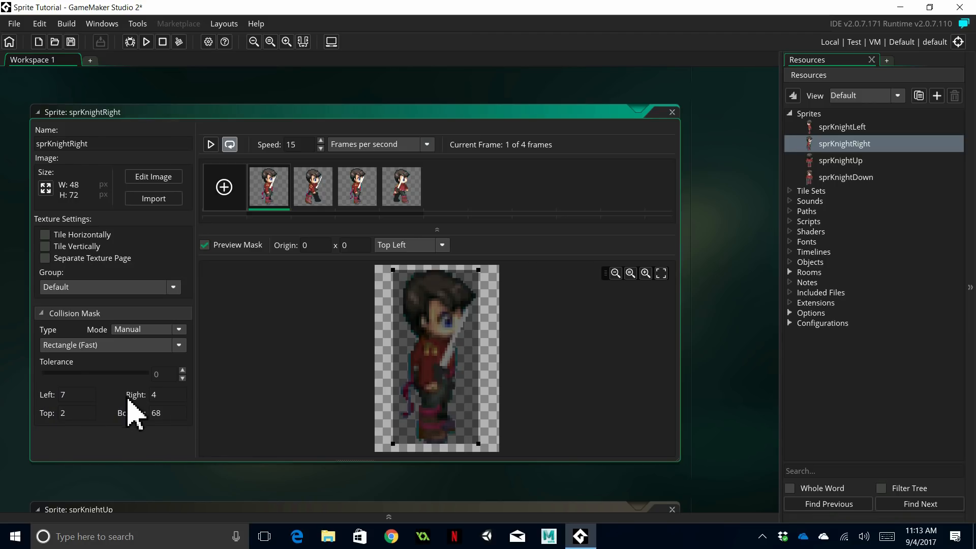
{"action": "type", "text": "1"}
Set the top edge of the sprKnightRight collision mask to 1.
{"action": "scroll", "coordinate": [181, 417], "scroll_direction": "up", "scroll_amount": 3, "text": "ctrl"}
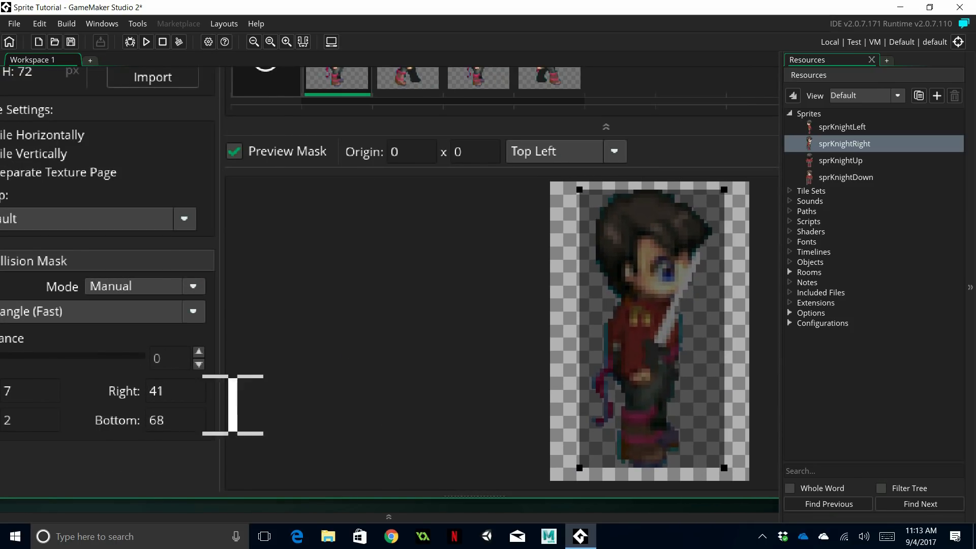
{"action": "middle_click_drag", "start_coordinate": [142, 461], "coordinate": [286, 411]}
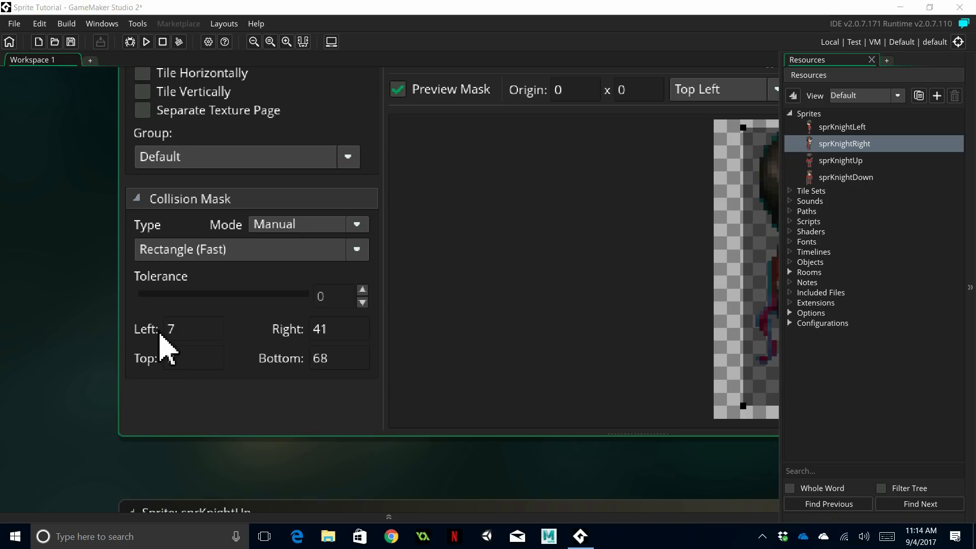
{"action": "left_click", "coordinate": [163, 358]}
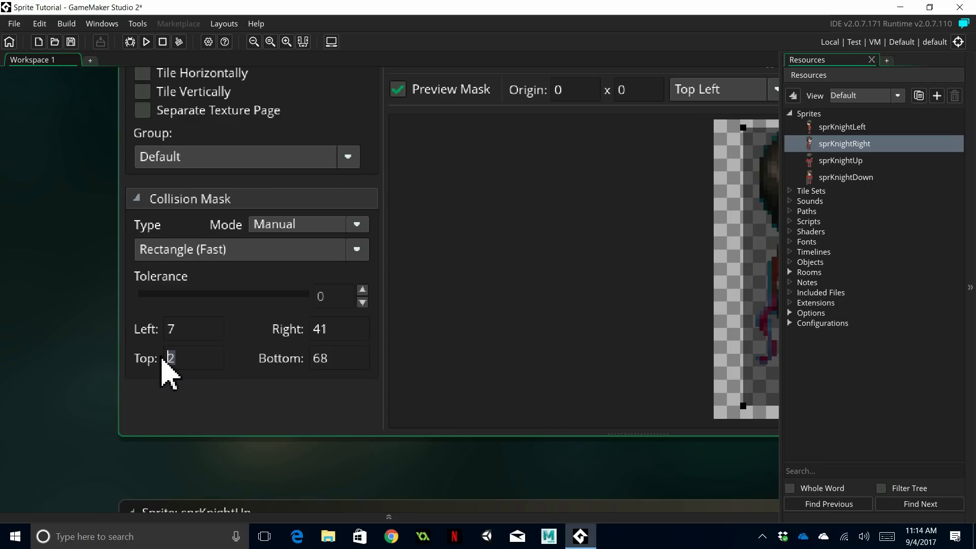
{"action": "type", "text": "1"}
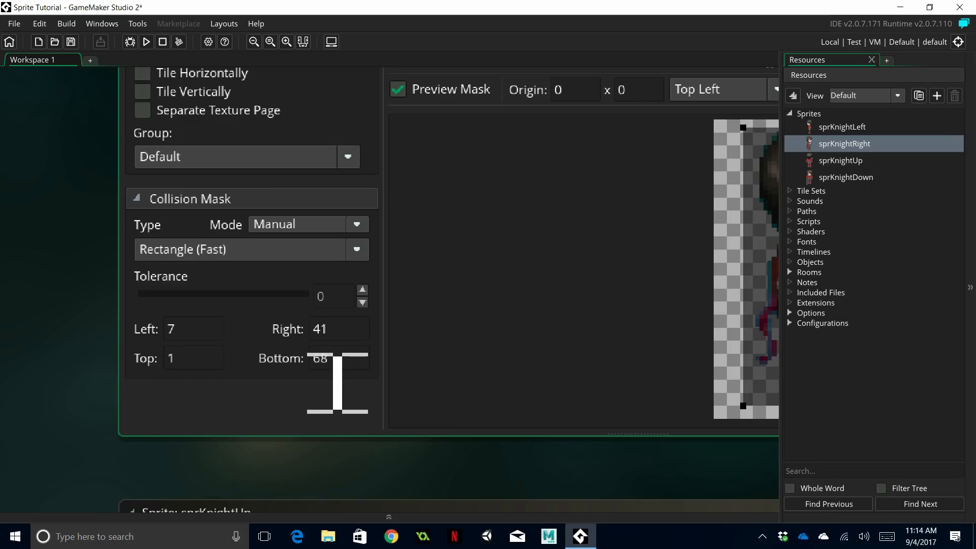
Examine the edited collision masks of sprKnightRight and sprKnightLeft, comparing their edge values.
{"action": "scroll", "coordinate": [485, 325], "scroll_direction": "down", "scroll_amount": 2}
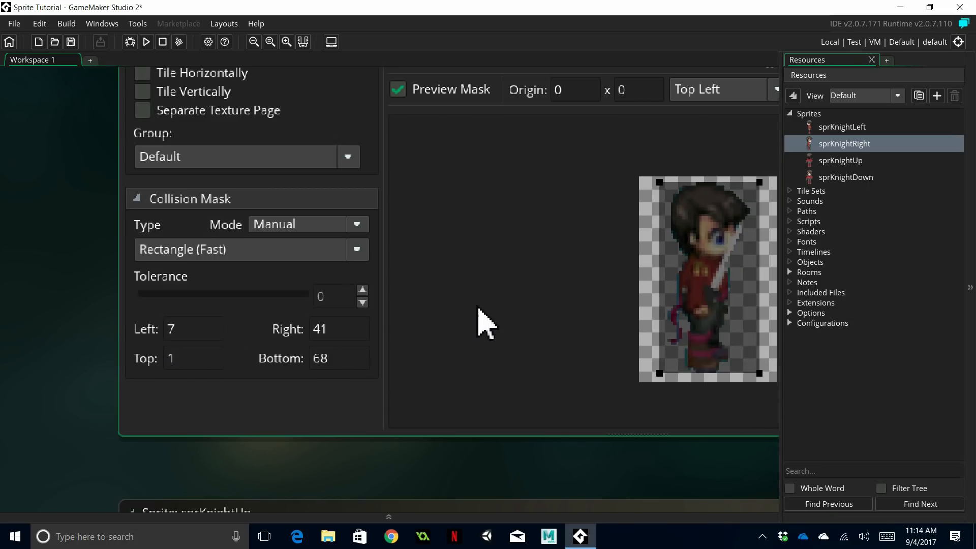
{"action": "scroll", "coordinate": [68, 349], "scroll_direction": "down", "scroll_amount": 1, "text": "ctrl"}
{"action": "scroll", "coordinate": [68, 348], "scroll_direction": "down", "scroll_amount": 2, "text": "ctrl"}
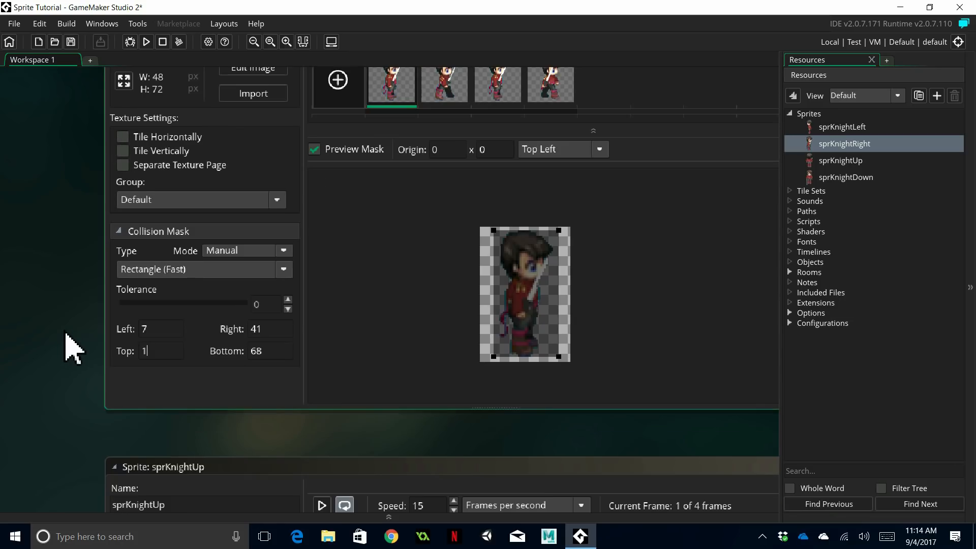
{"action": "scroll", "coordinate": [488, 330], "scroll_direction": "down", "scroll_amount": 1}
{"action": "scroll", "coordinate": [488, 330], "scroll_direction": "up", "scroll_amount": 1}
{"action": "scroll", "coordinate": [529, 305], "scroll_direction": "up", "scroll_amount": 2}
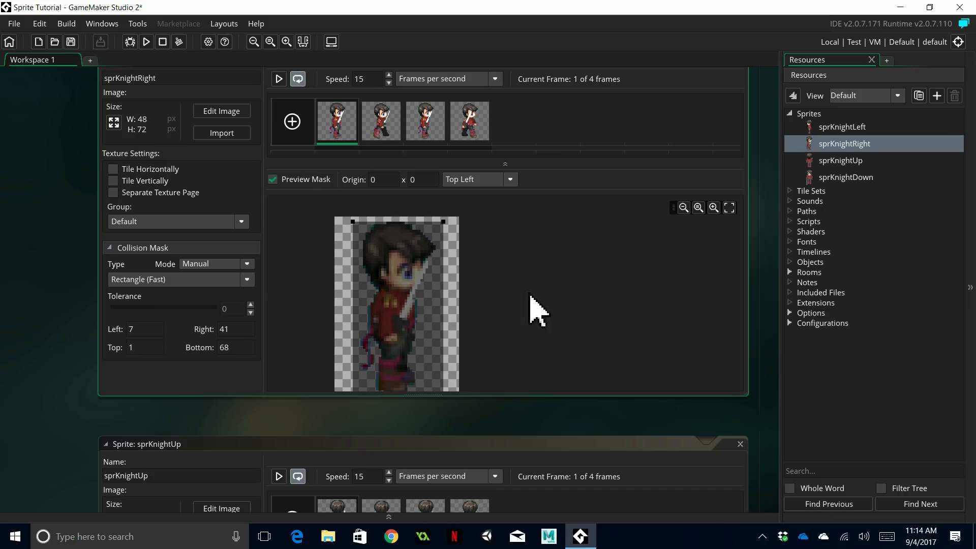
{"action": "double_click", "coordinate": [842, 127]}
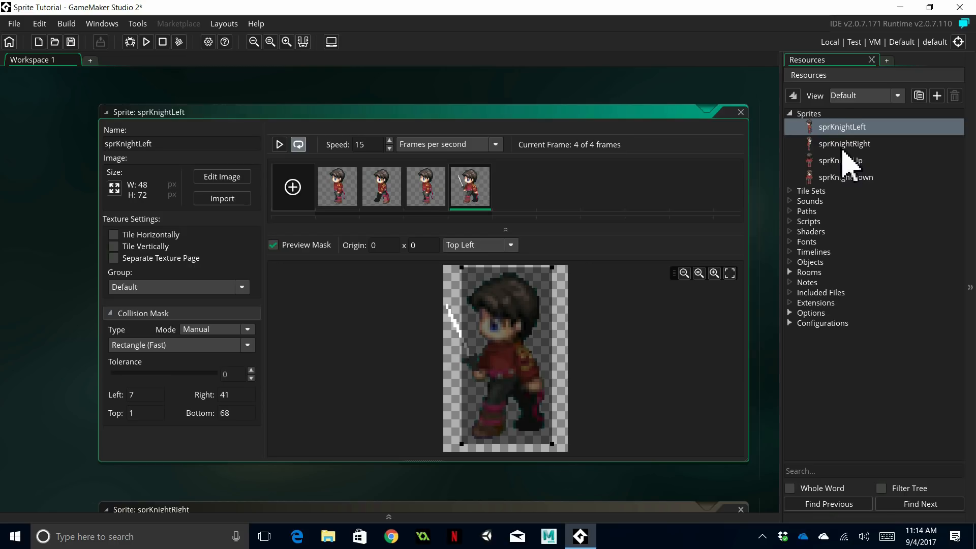
{"action": "left_click", "coordinate": [843, 151]}
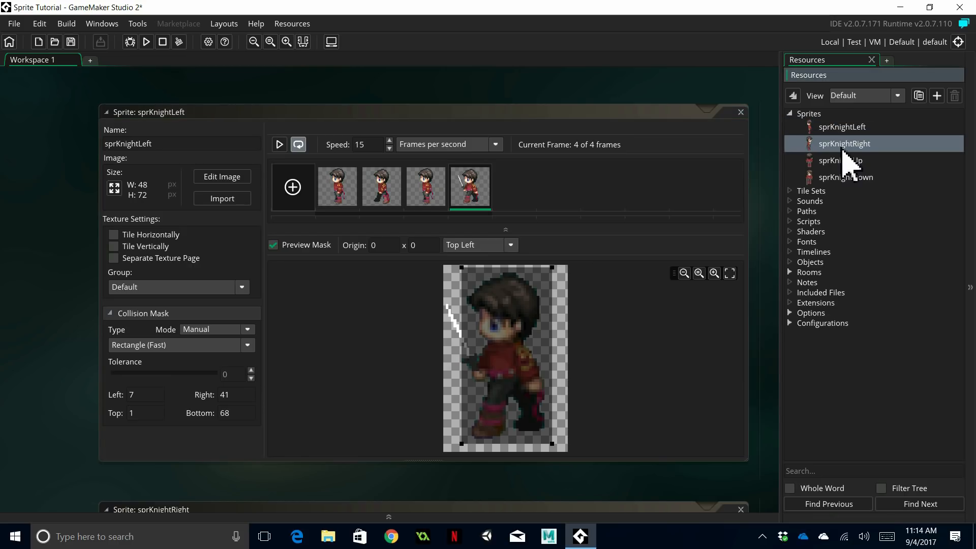
{"action": "double_click", "coordinate": [844, 144]}
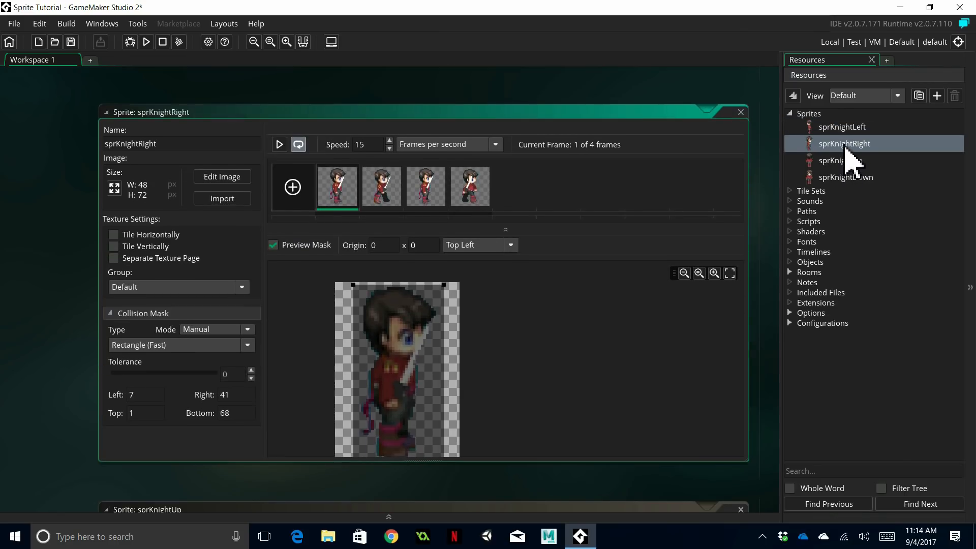
Set the sprKnightUp collision mask mode to Manual and its top edge to 1.
{"action": "double_click", "coordinate": [847, 162]}
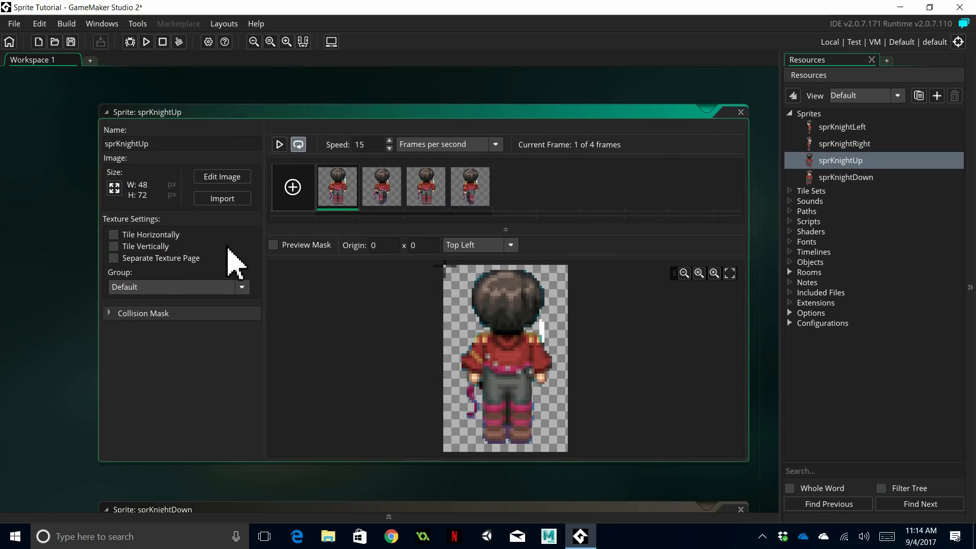
{"action": "left_click", "coordinate": [125, 314]}
{"action": "left_click", "coordinate": [247, 332]}
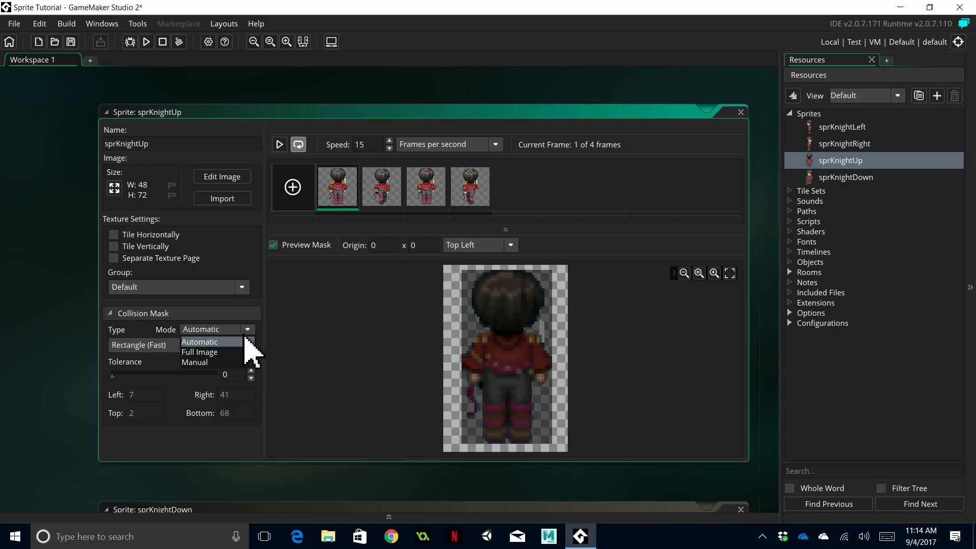
{"action": "left_click", "coordinate": [218, 359]}
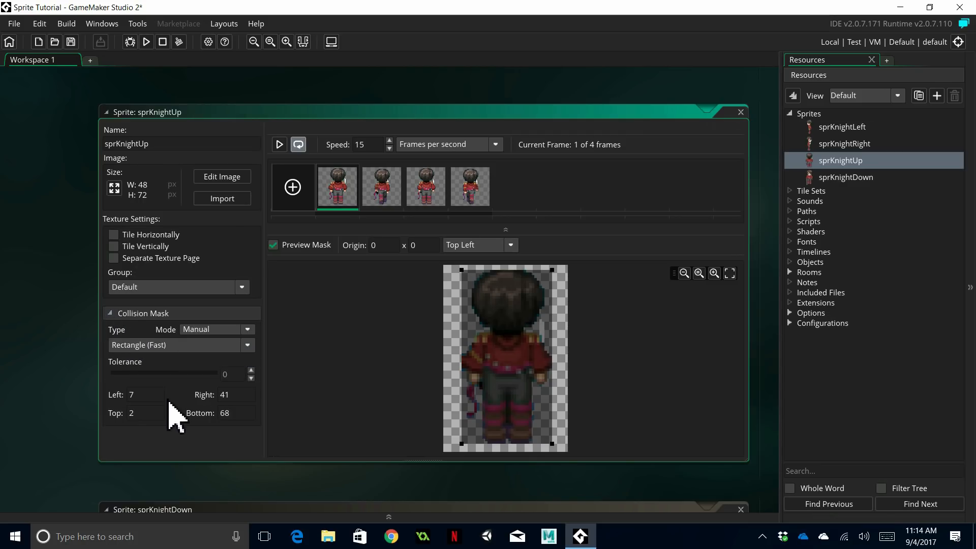
{"action": "left_click", "coordinate": [155, 412]}
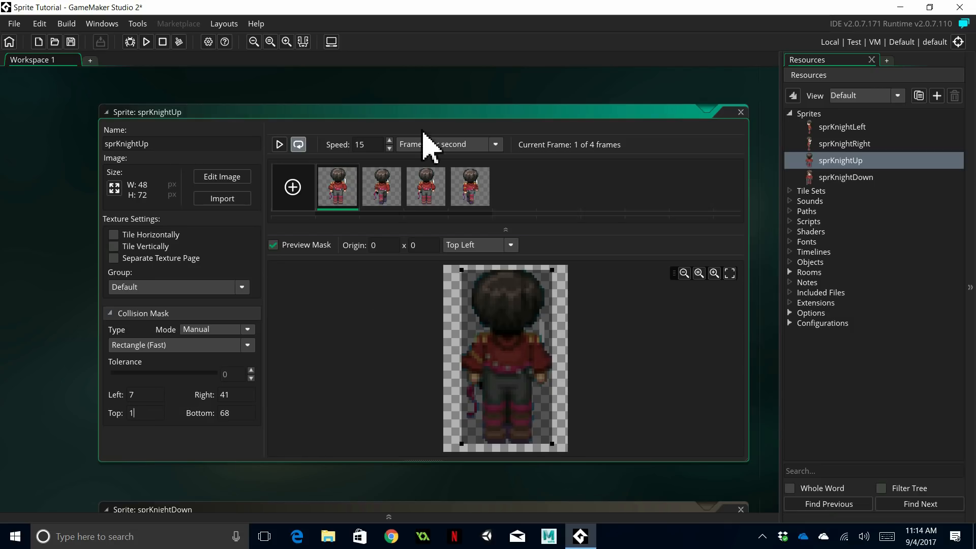
Close the editors of all four knight sprites, reopening each one from the resource tree where needed.
{"action": "left_click", "coordinate": [740, 112]}
{"action": "left_click", "coordinate": [847, 131]}
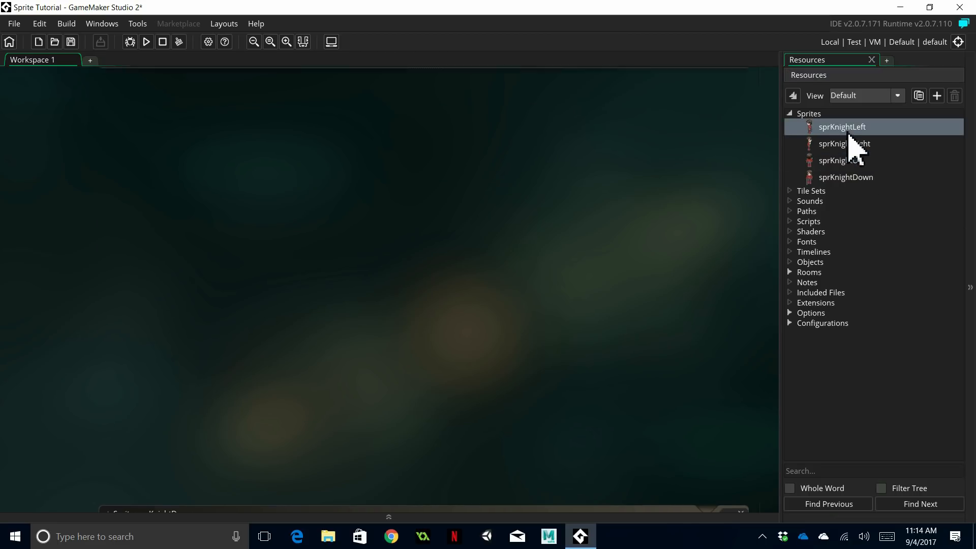
{"action": "left_click", "coordinate": [740, 112]}
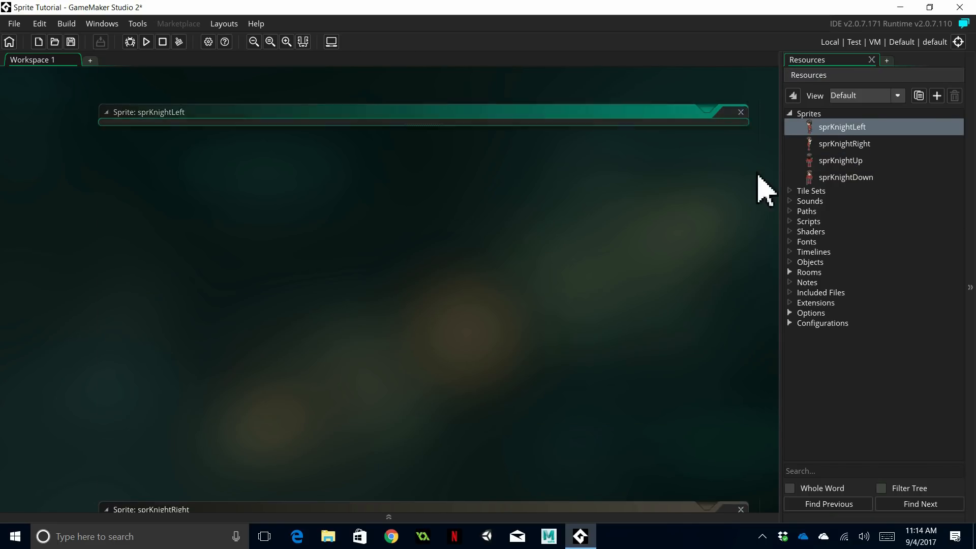
{"action": "double_click", "coordinate": [844, 145]}
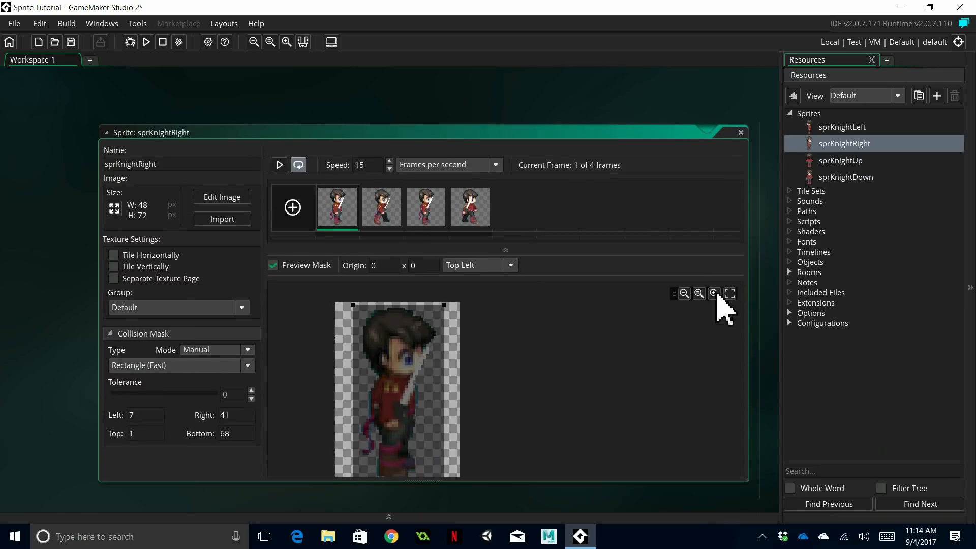
{"action": "left_click", "coordinate": [741, 111]}
{"action": "left_click", "coordinate": [849, 167]}
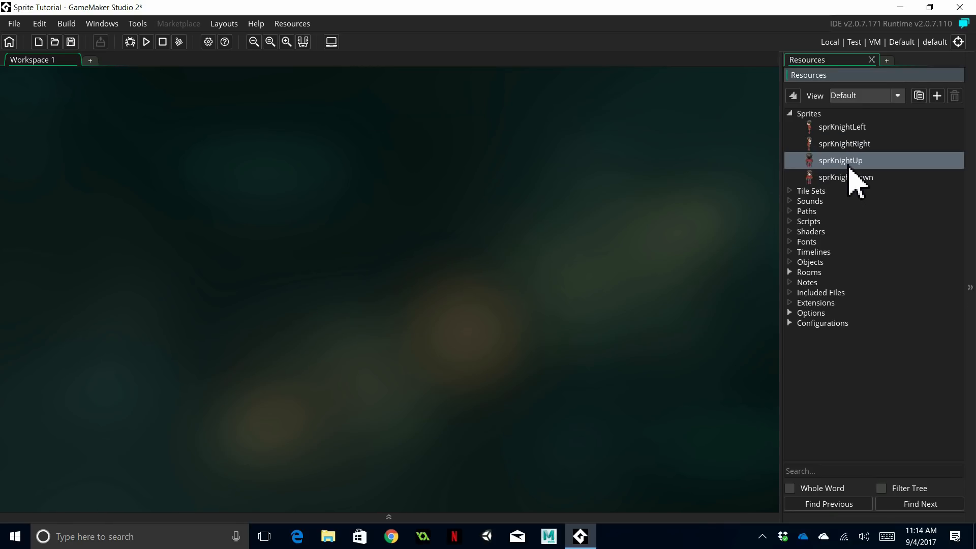
{"action": "double_click", "coordinate": [859, 178]}
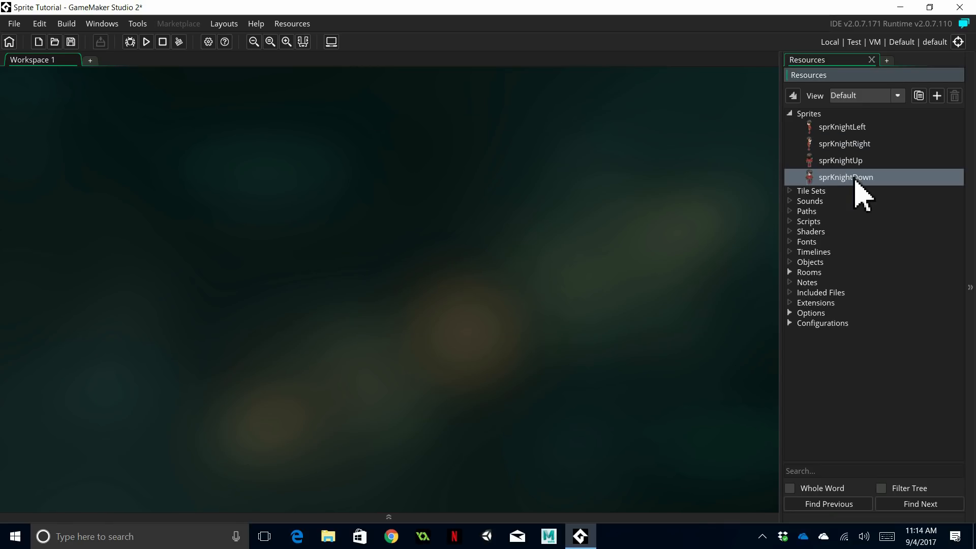
{"action": "left_click", "coordinate": [735, 115]}
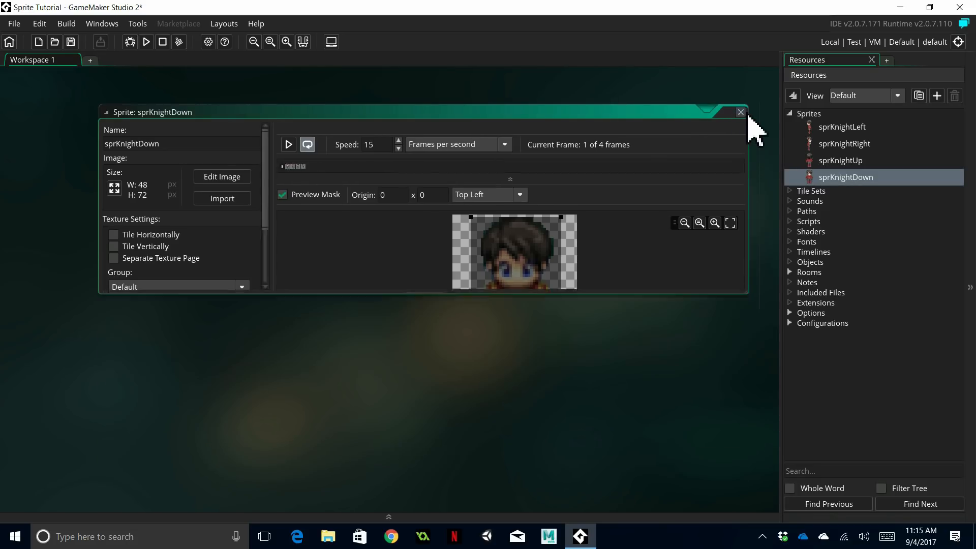